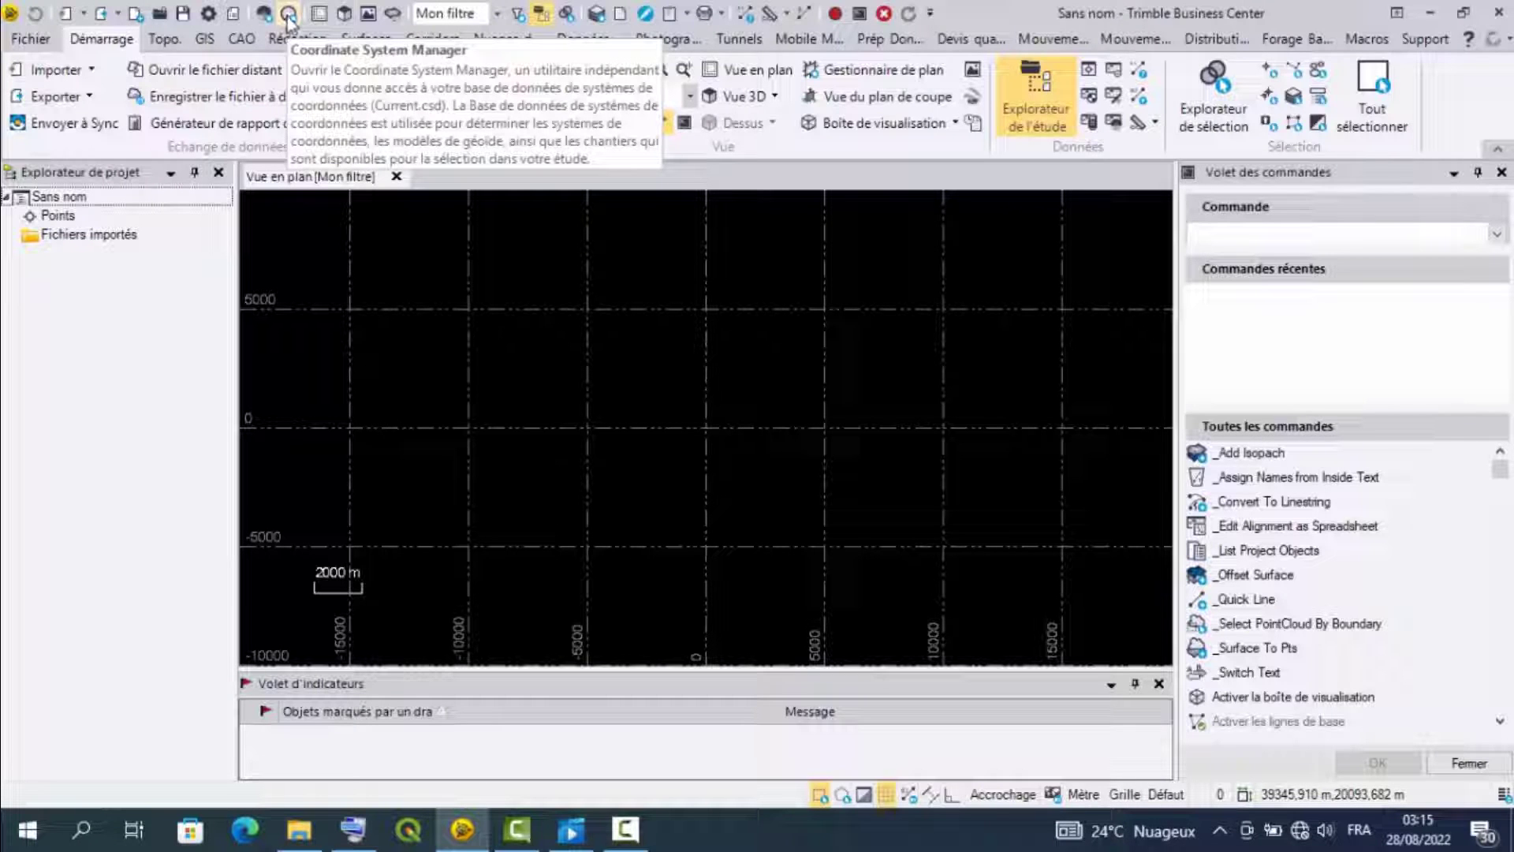
Open the Coordinate System Manager, browse the available ellipsoids and select GRS_80
left_click(288, 15)
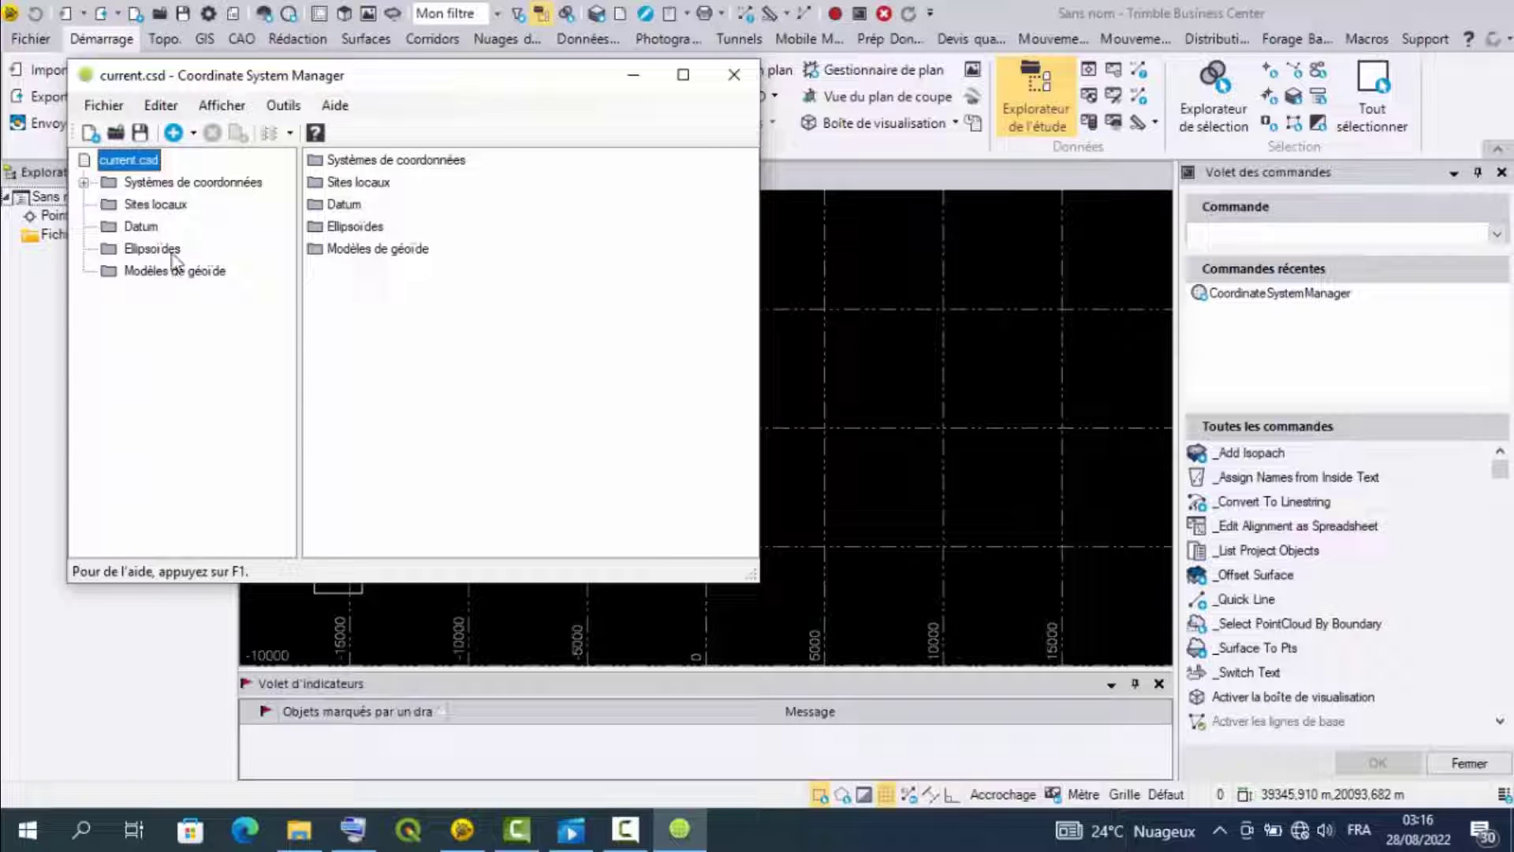
left_click(165, 250)
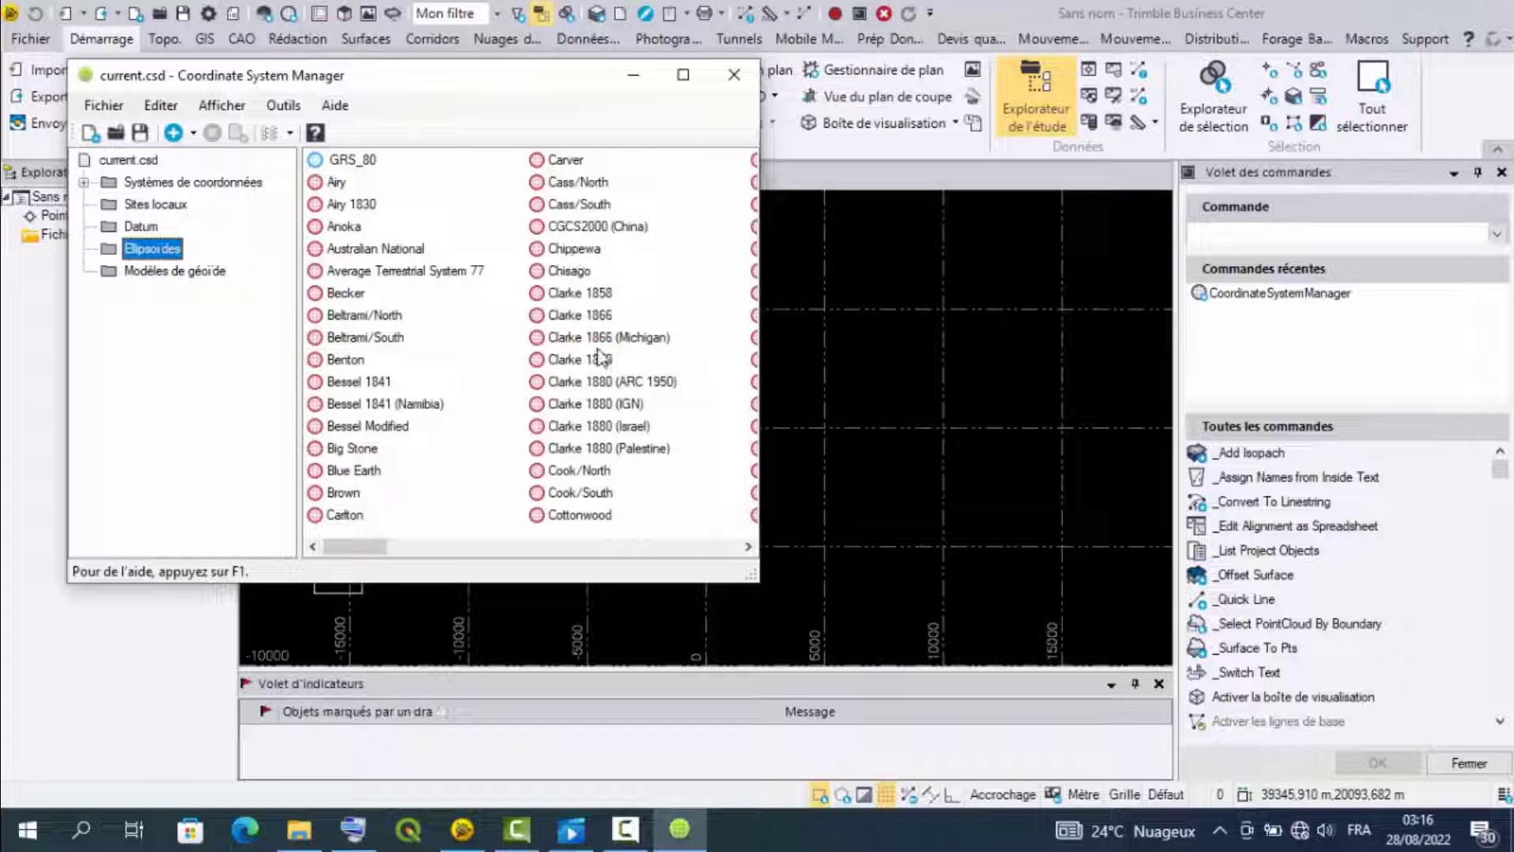
scroll(593, 378, "down", 5)
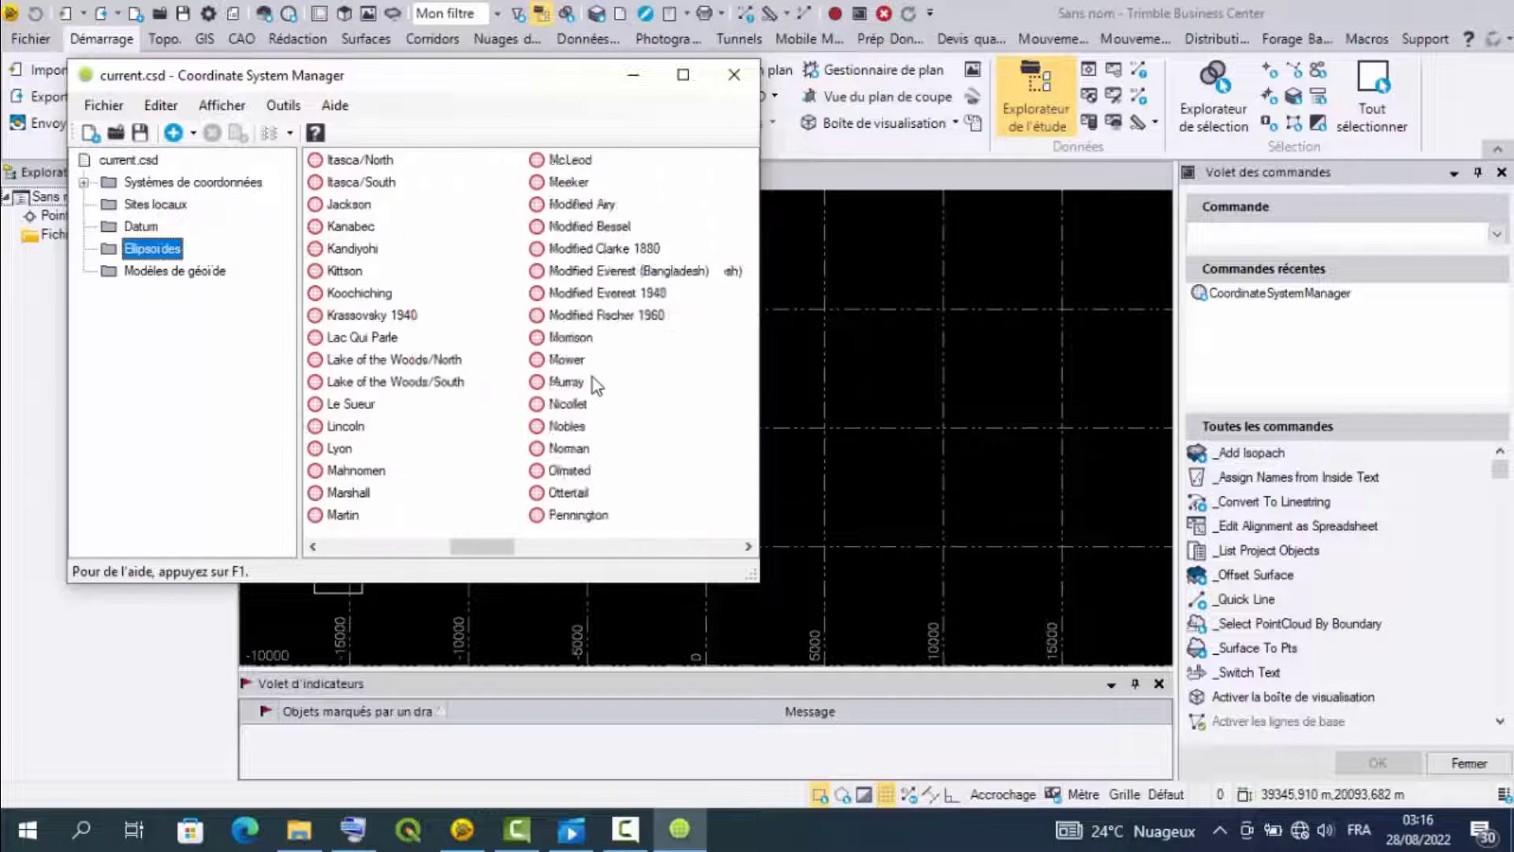
scroll(593, 379, "down", 8)
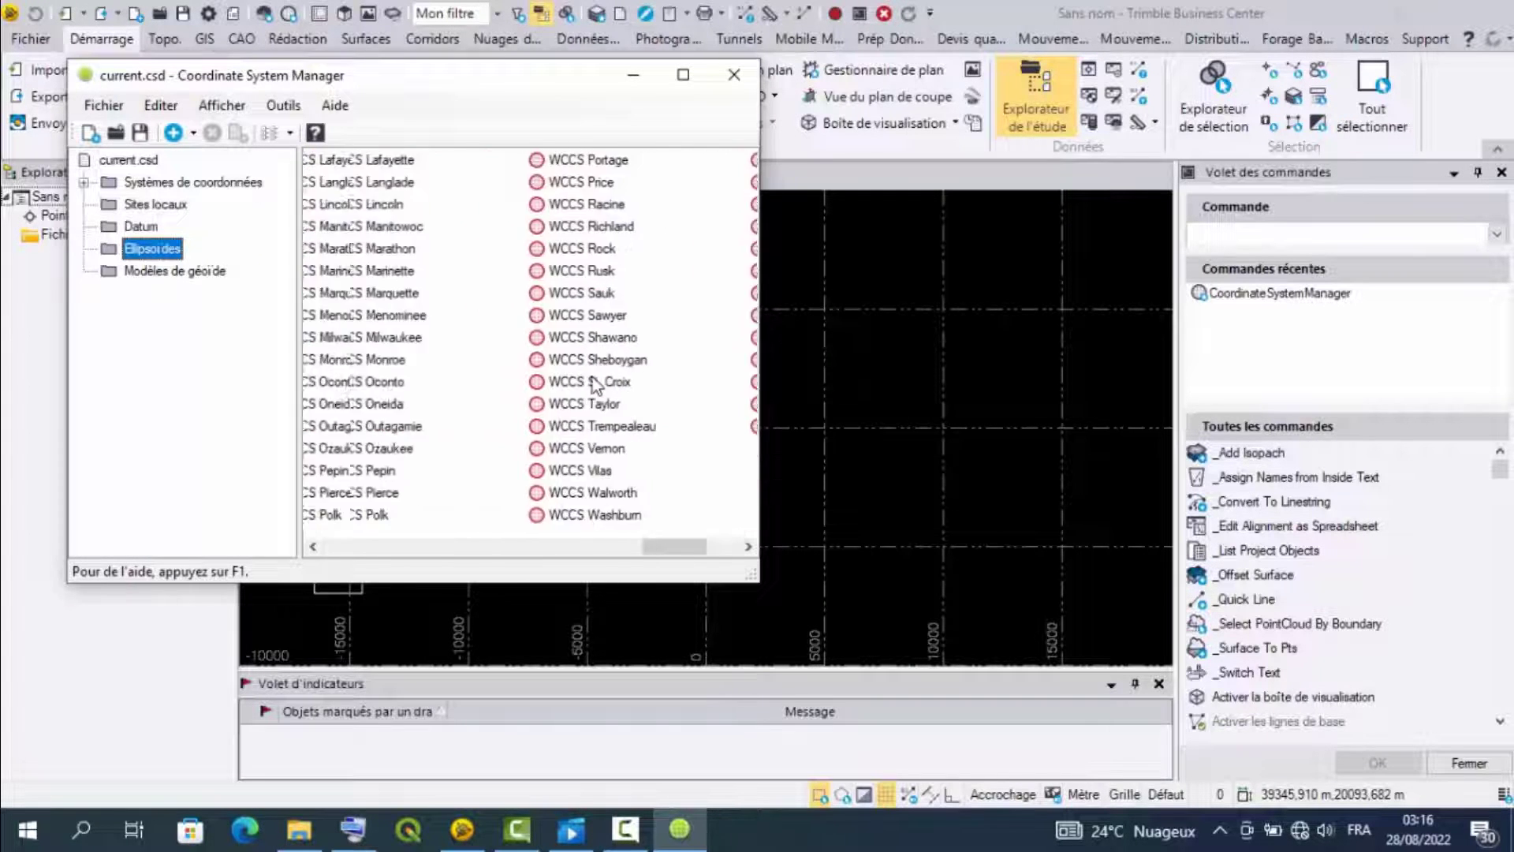
scroll(593, 381, "up", 13)
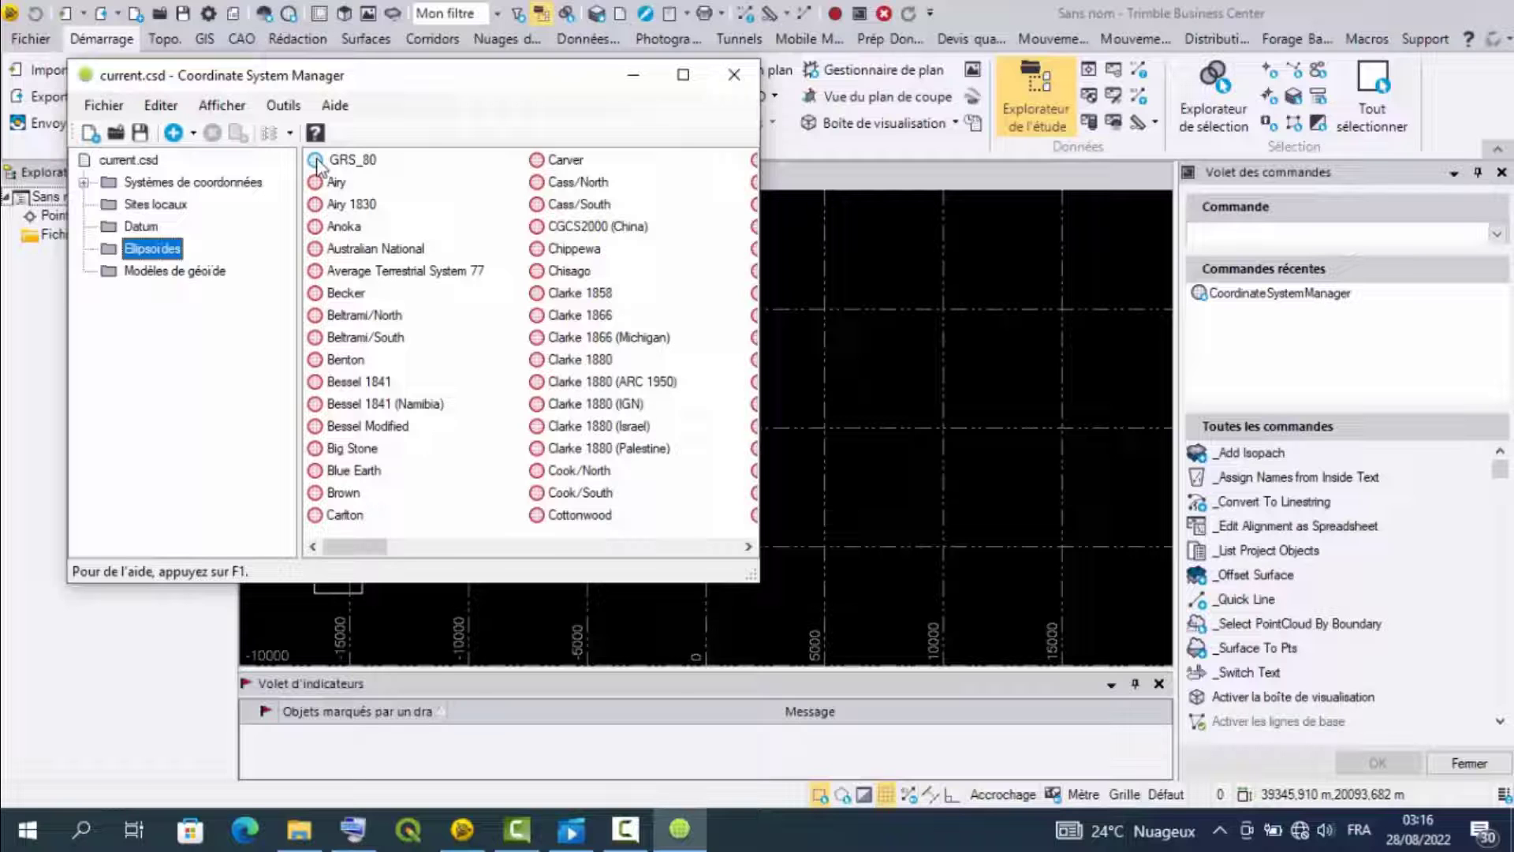
scroll(483, 311, "down", 4)
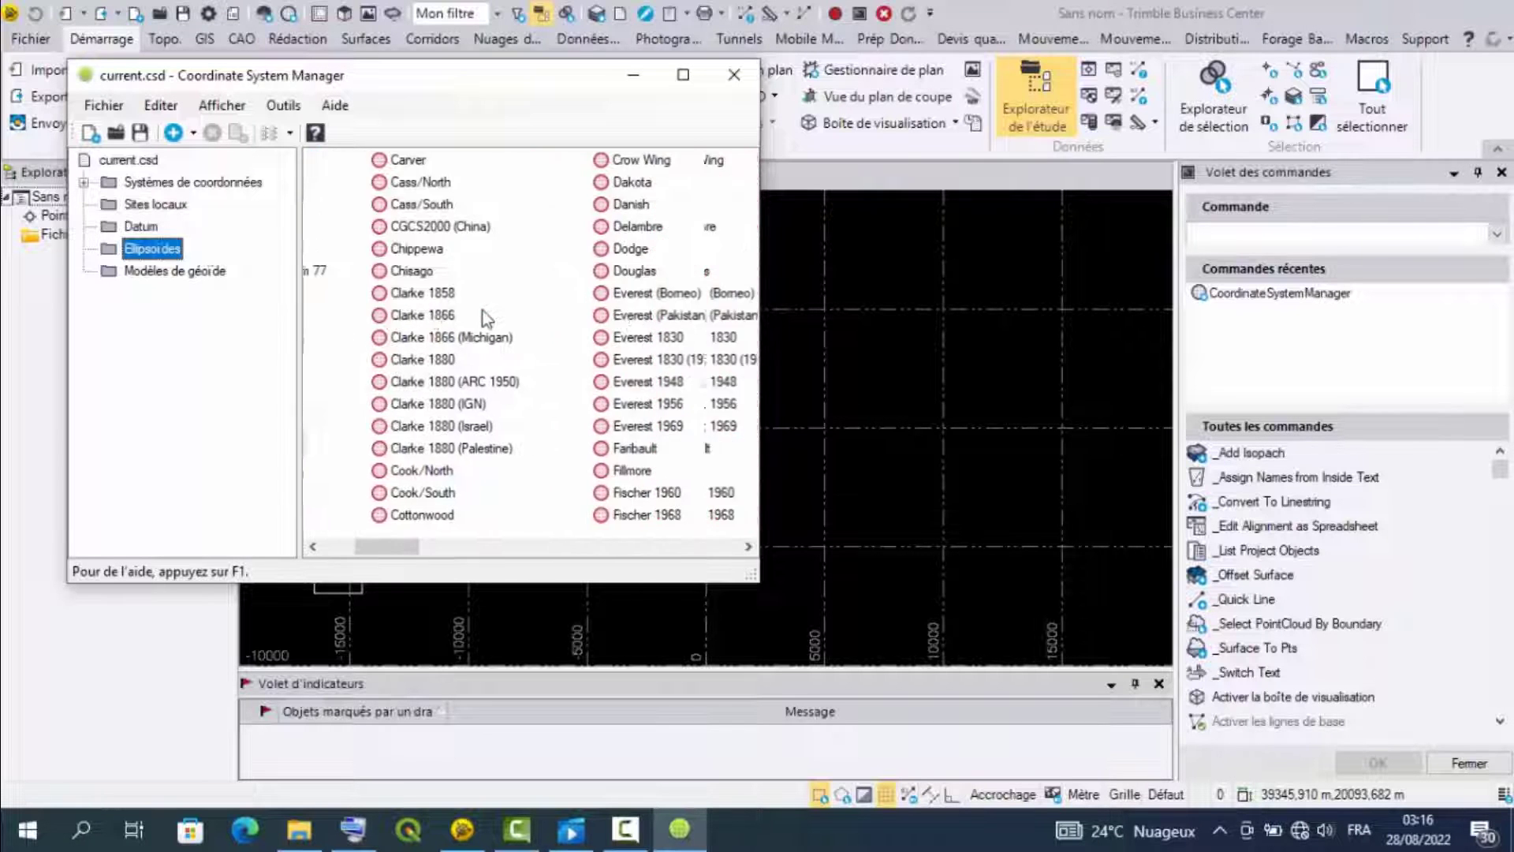
scroll(483, 311, "up", 4)
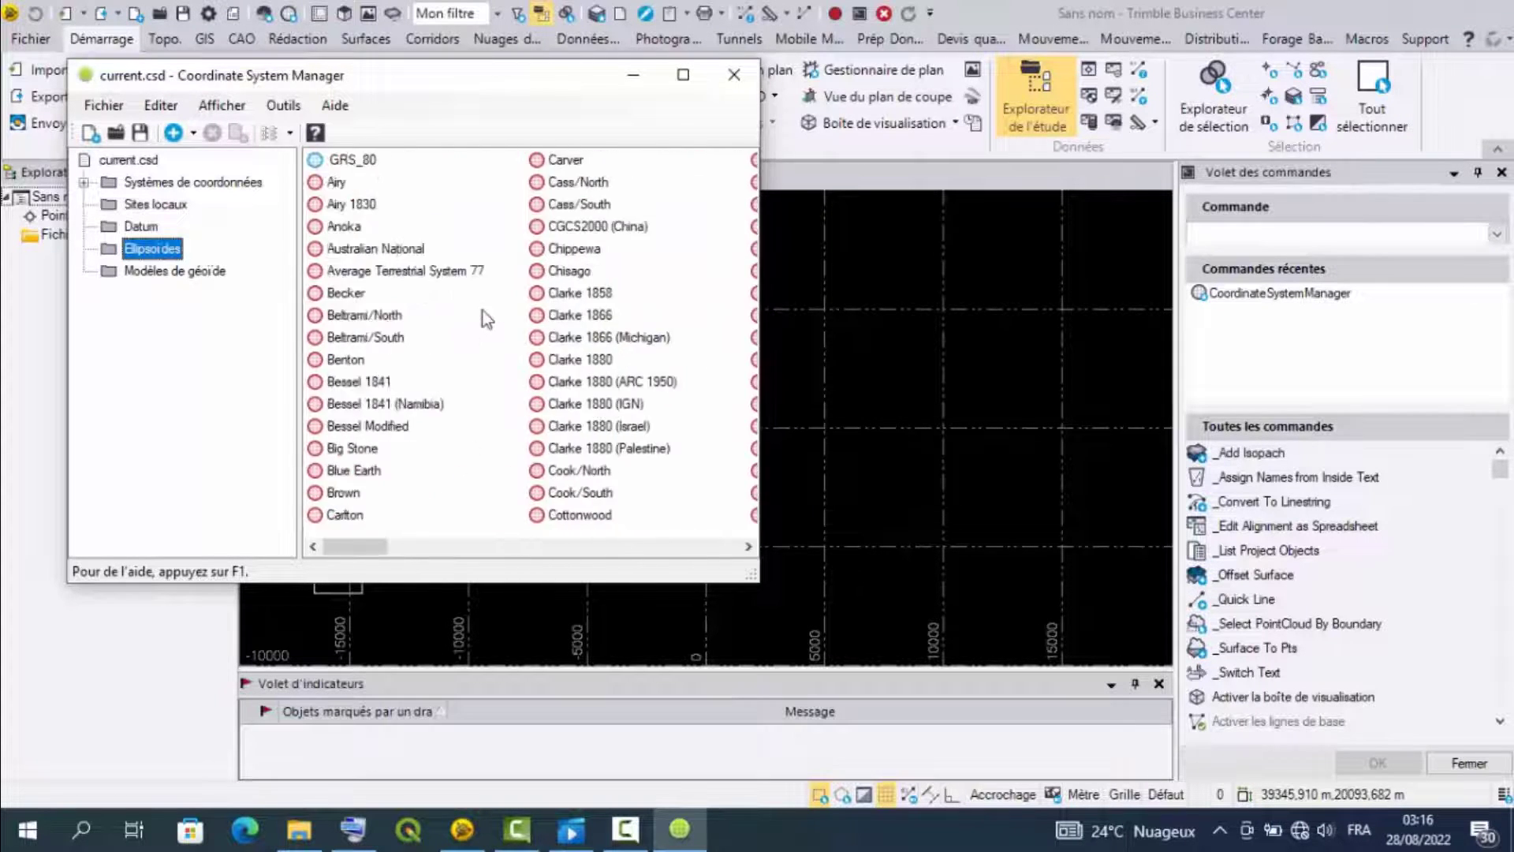
left_click(362, 160)
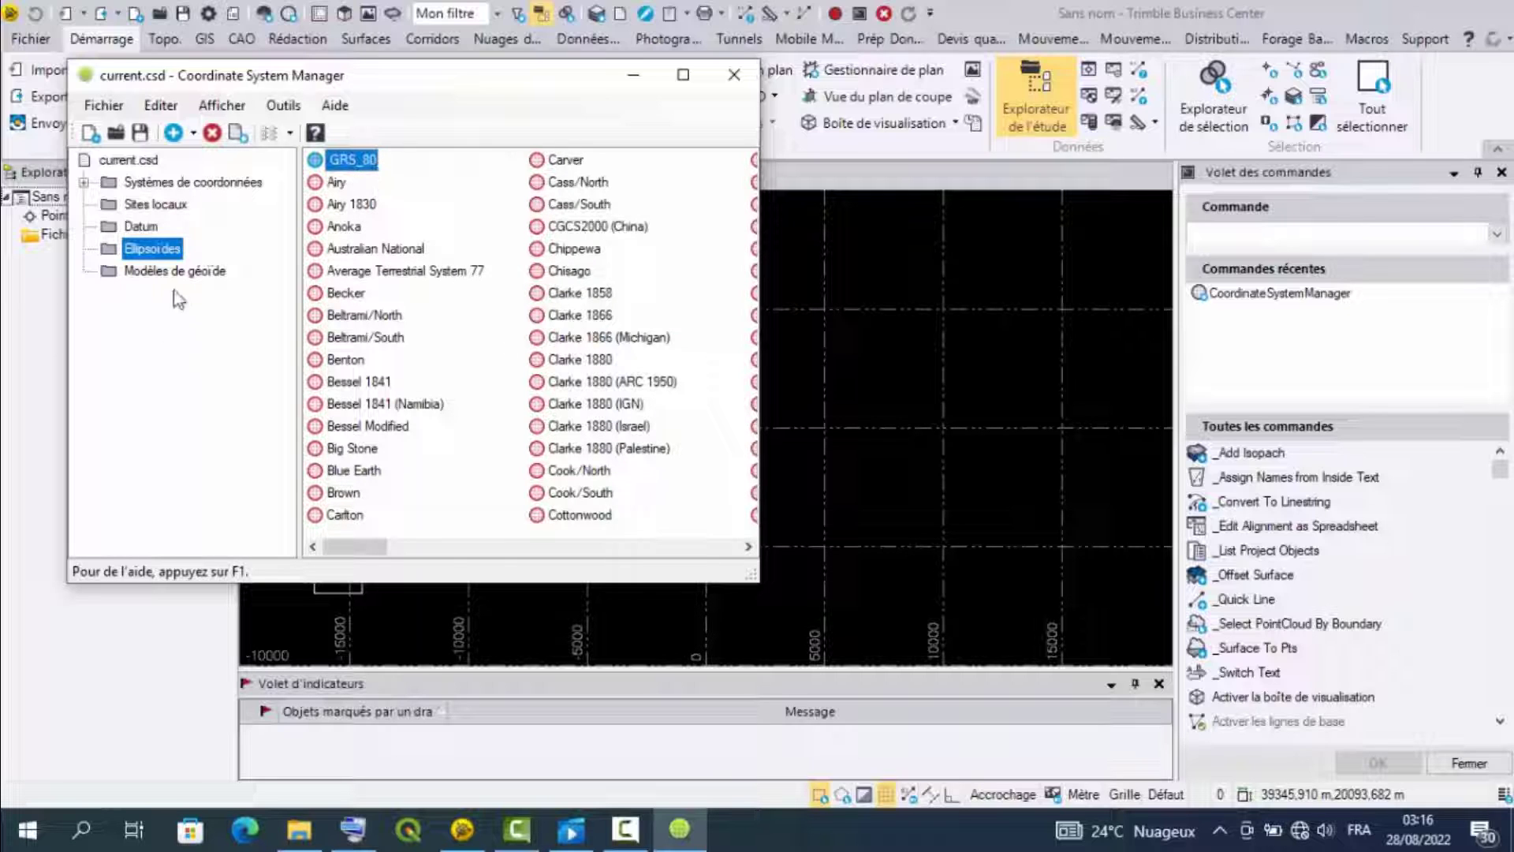
Examine the list of available geoid models, including the EGM 2008 entries
left_click(202, 276)
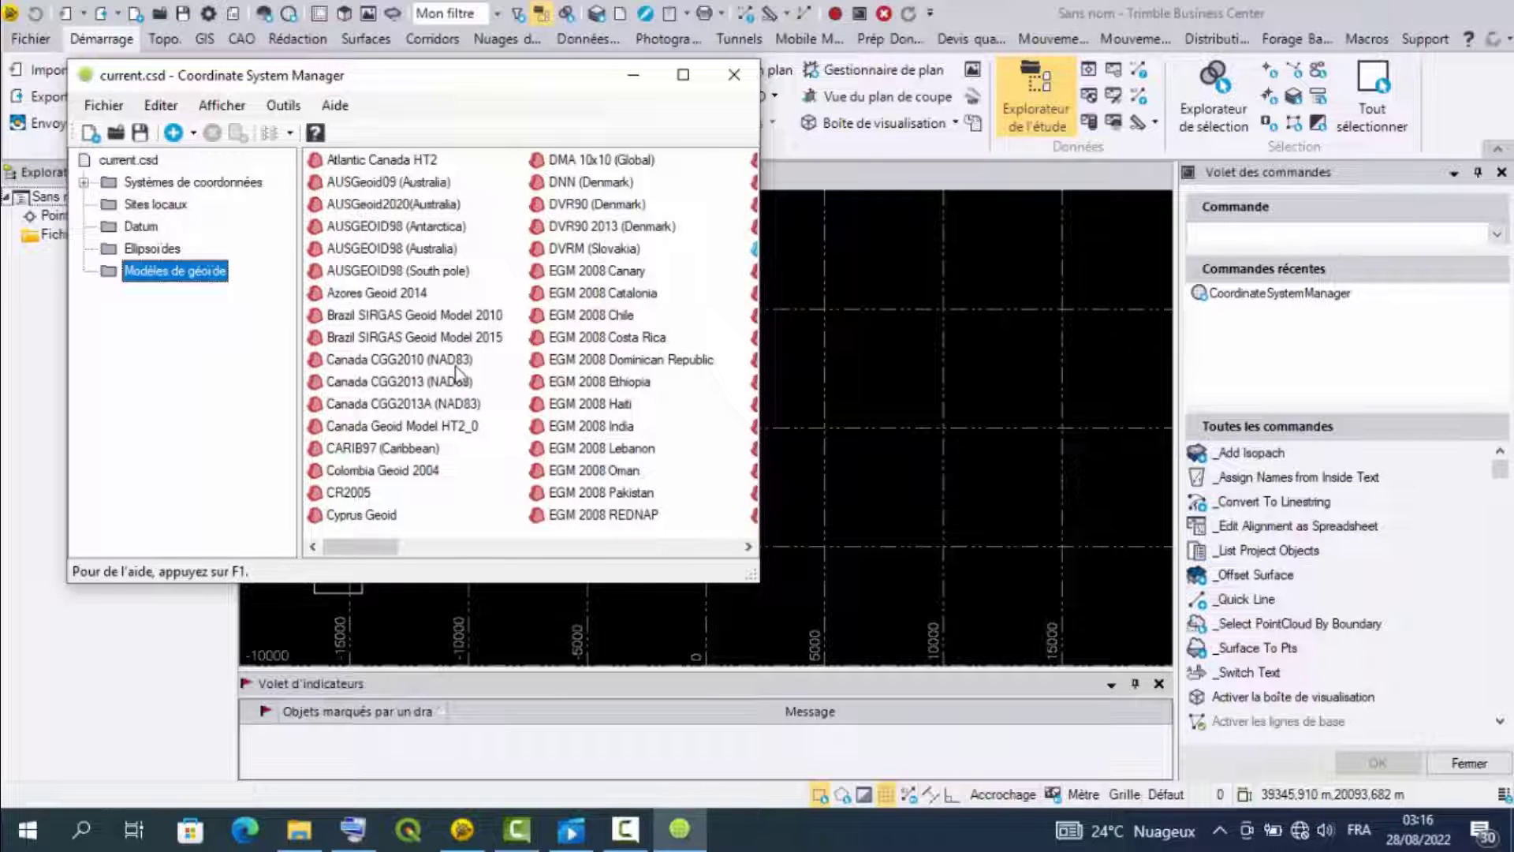
scroll(460, 370, "down", 1)
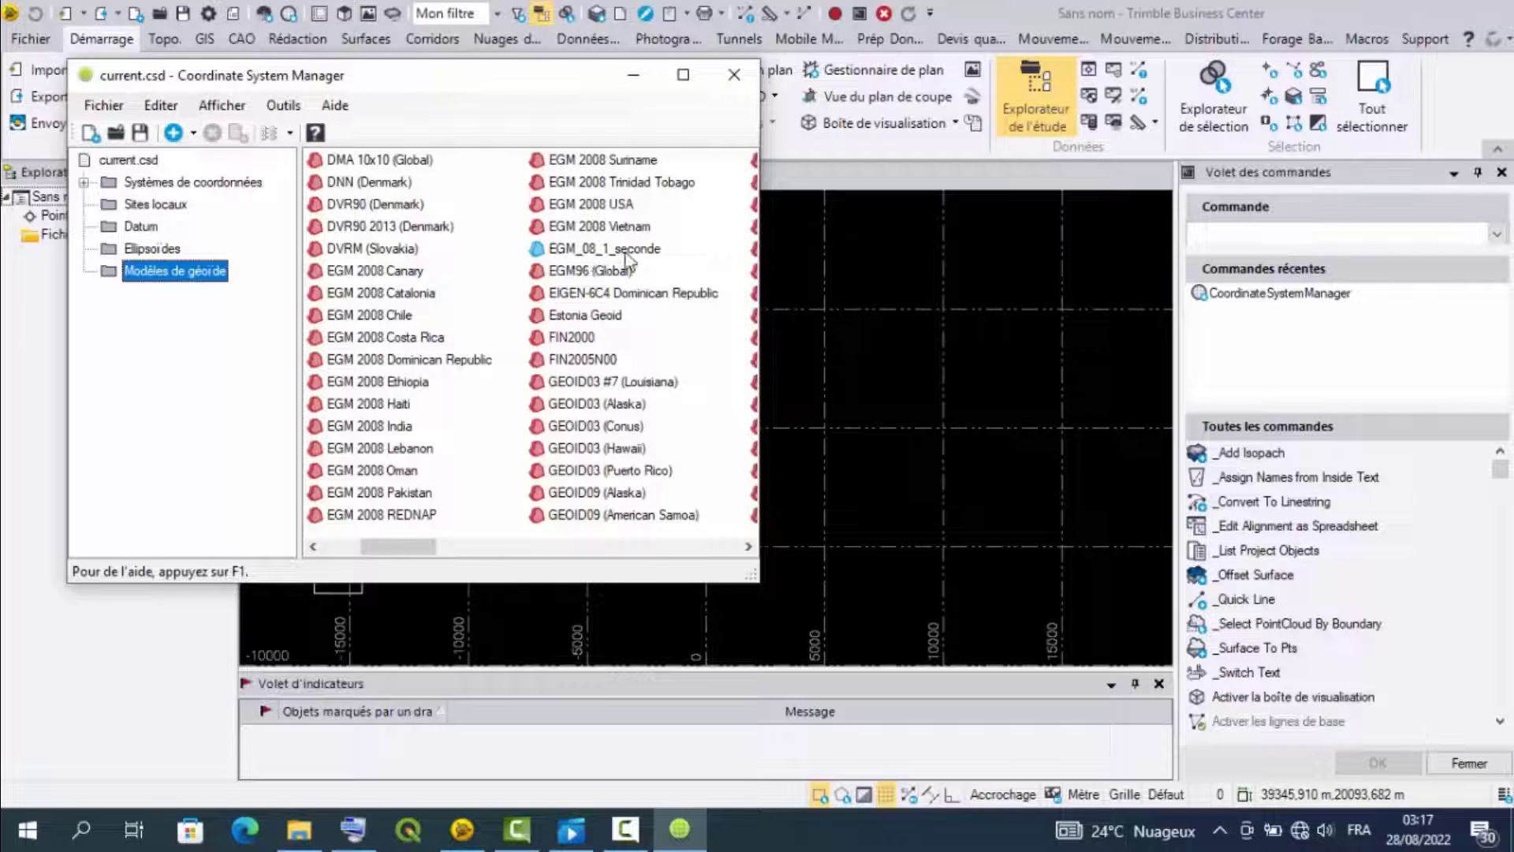
scroll(479, 359, "down", 1)
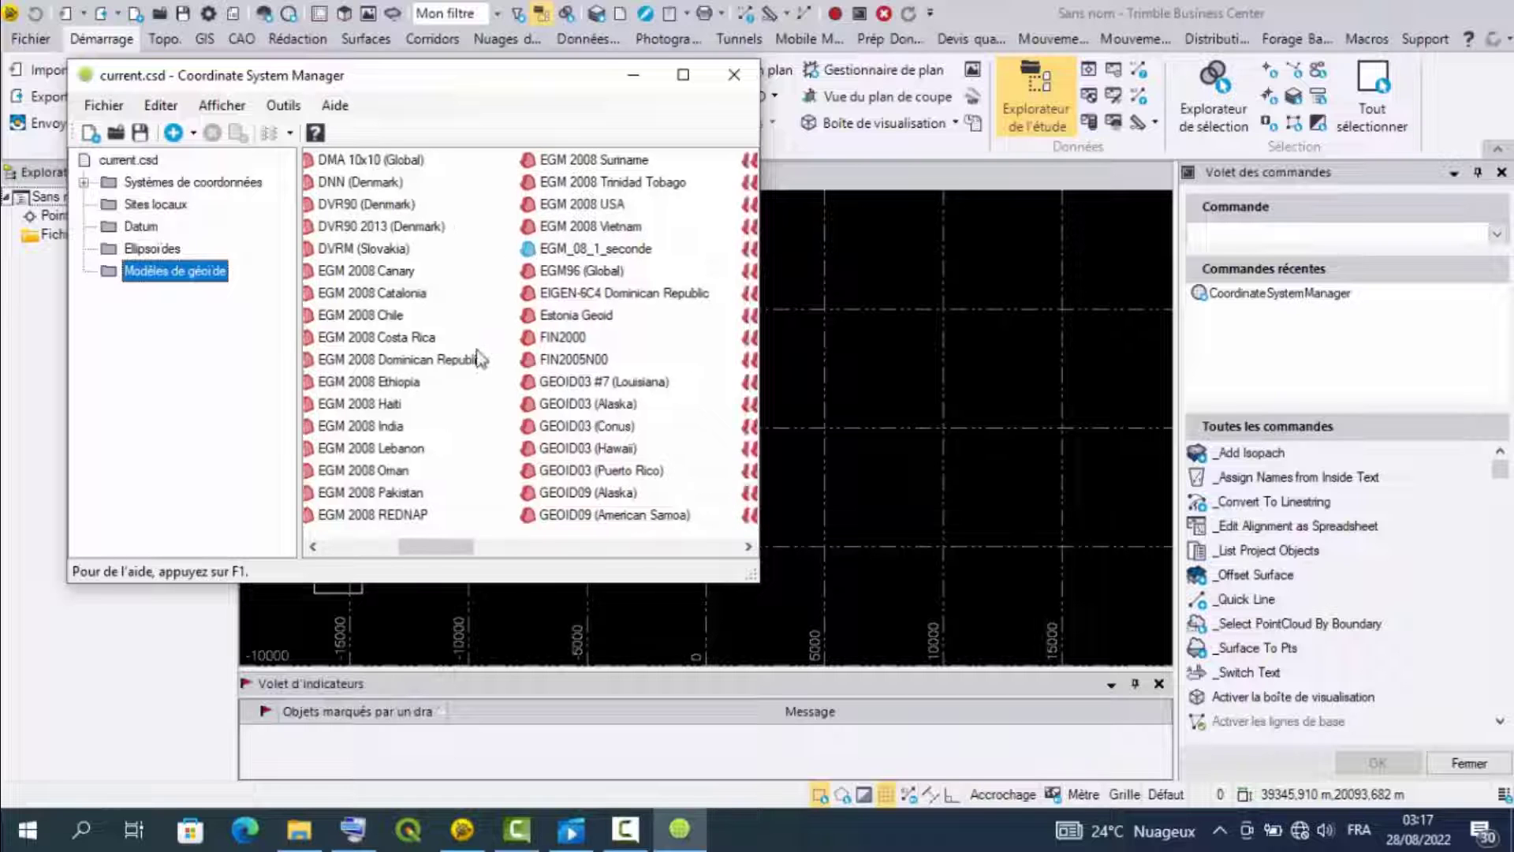
scroll(478, 359, "down", 3)
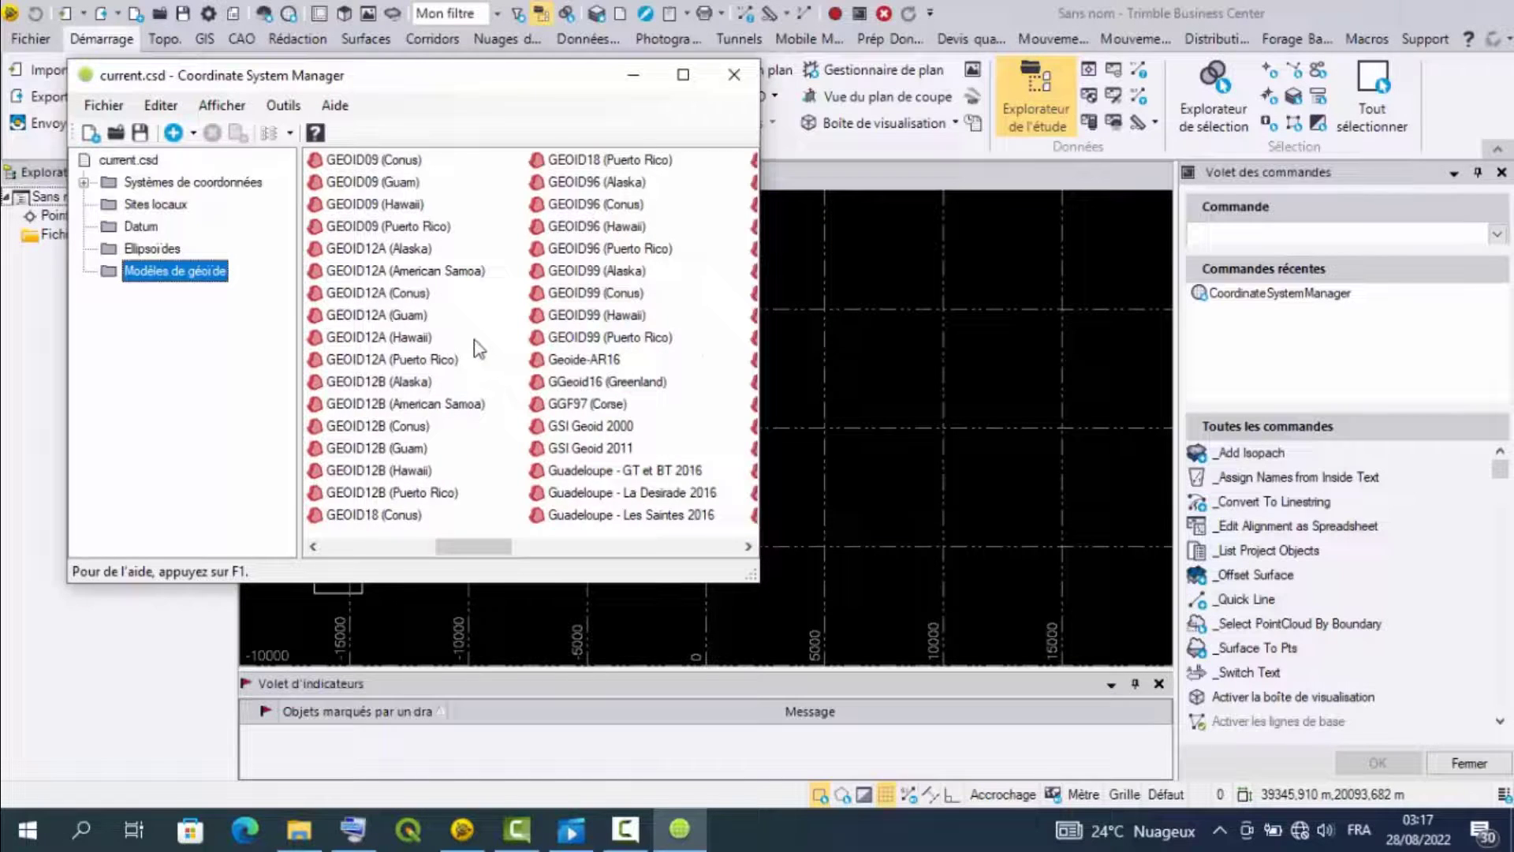
scroll(479, 348, "down", 6)
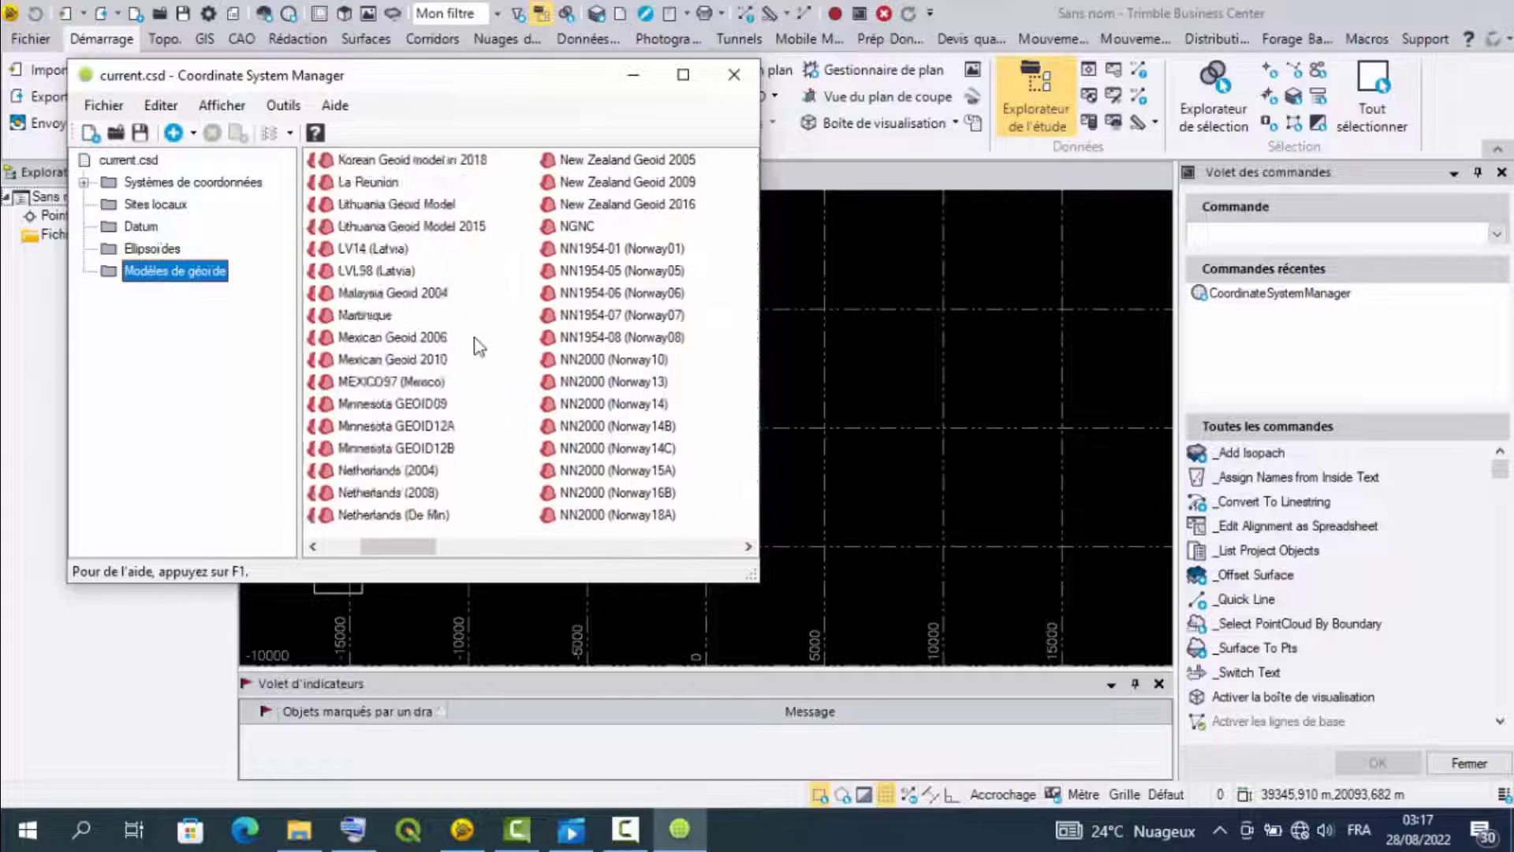
scroll(479, 348, "up", 5)
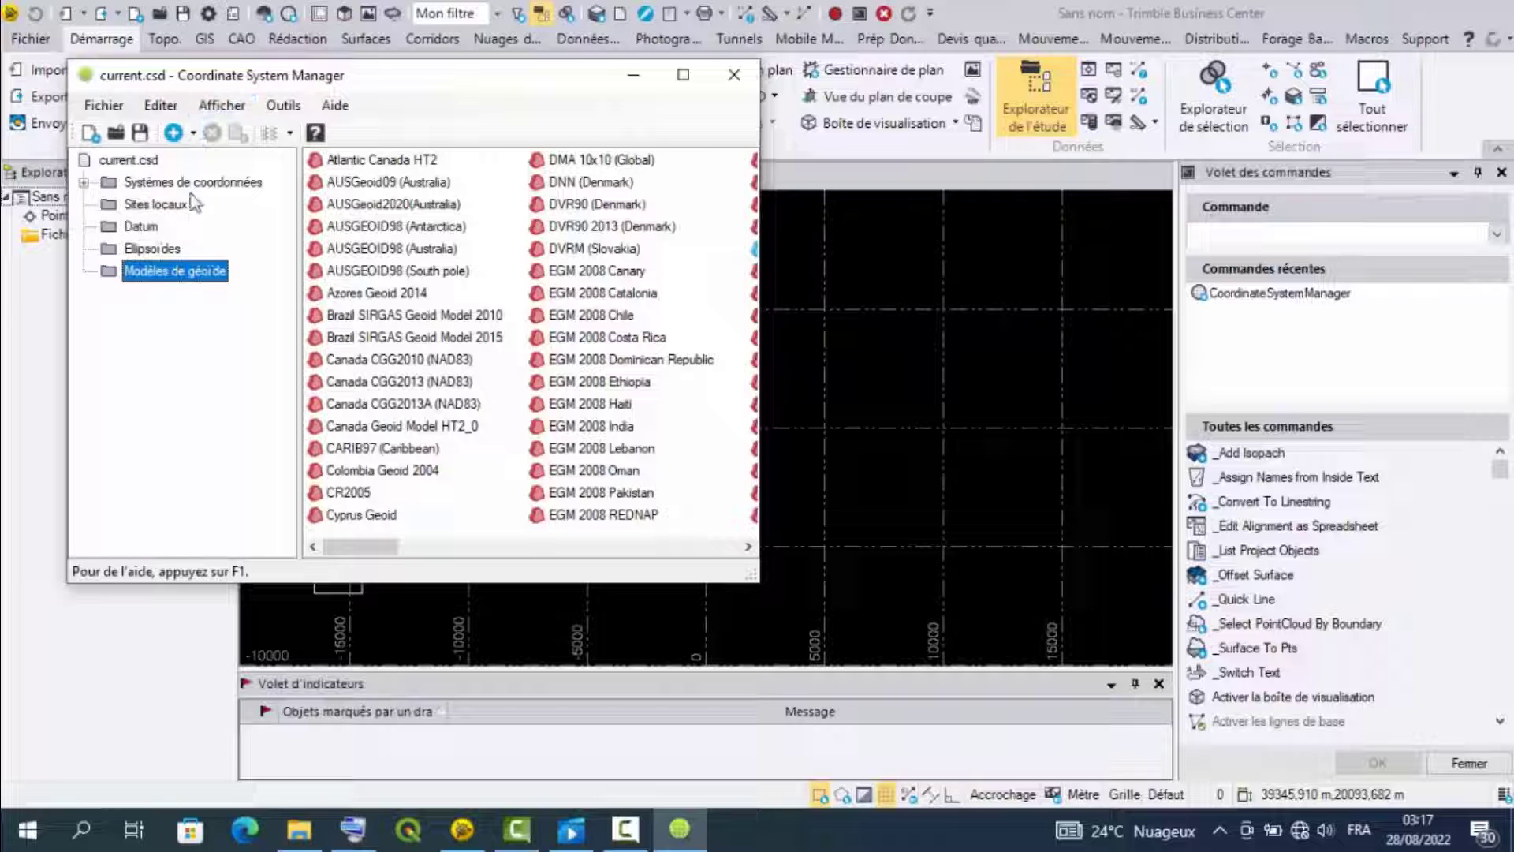
Copy the geodata folder path C:\ProgramData\Trimble\GeoData\ from the Coordinate System Manager options
left_click(282, 105)
left_click(319, 131)
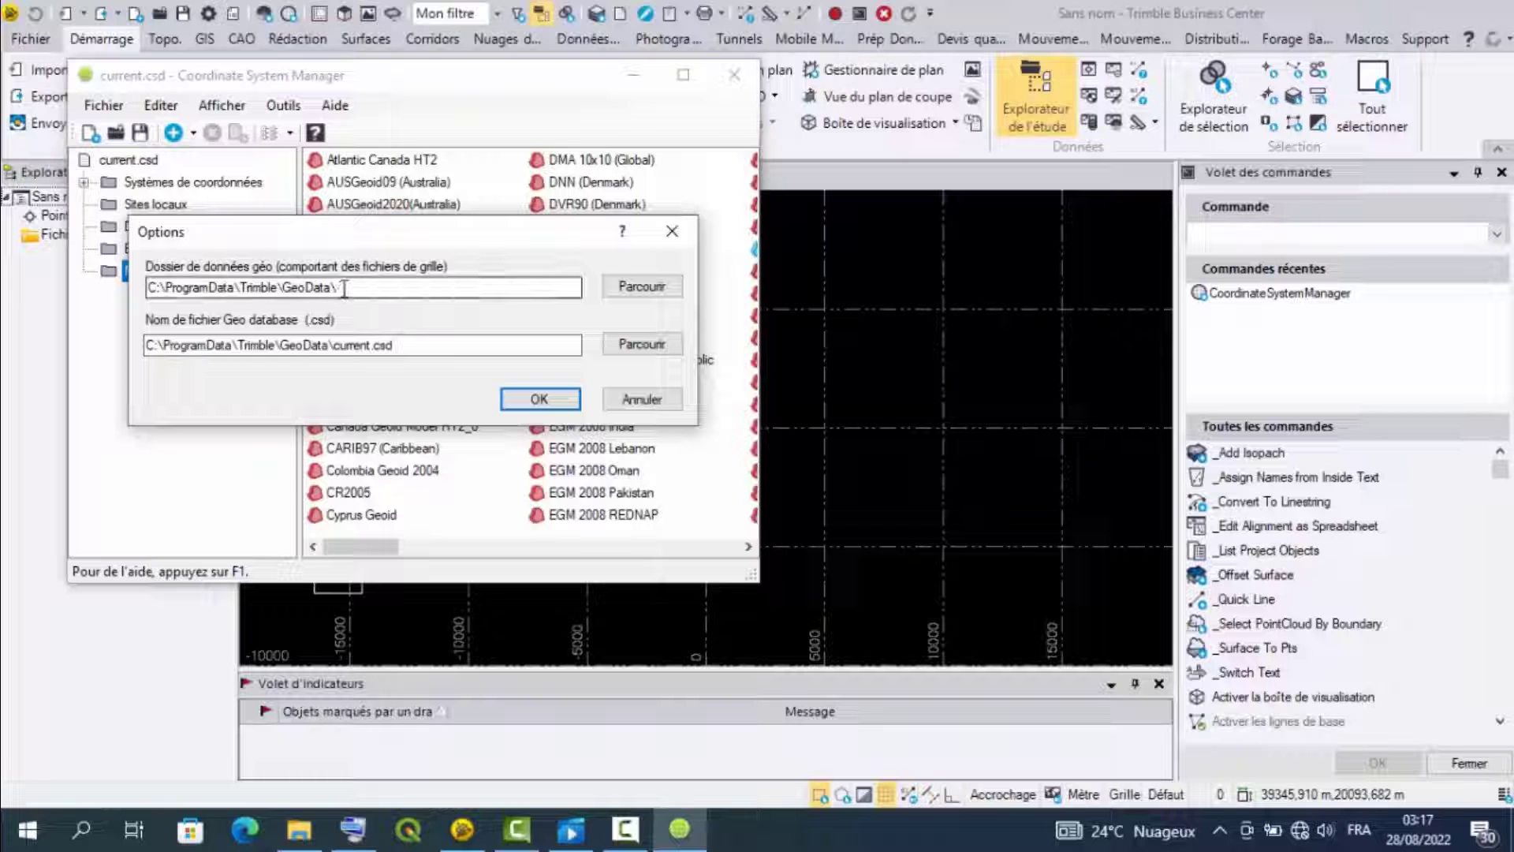
left_click_drag(349, 289, 149, 292)
key("ctrl+c")
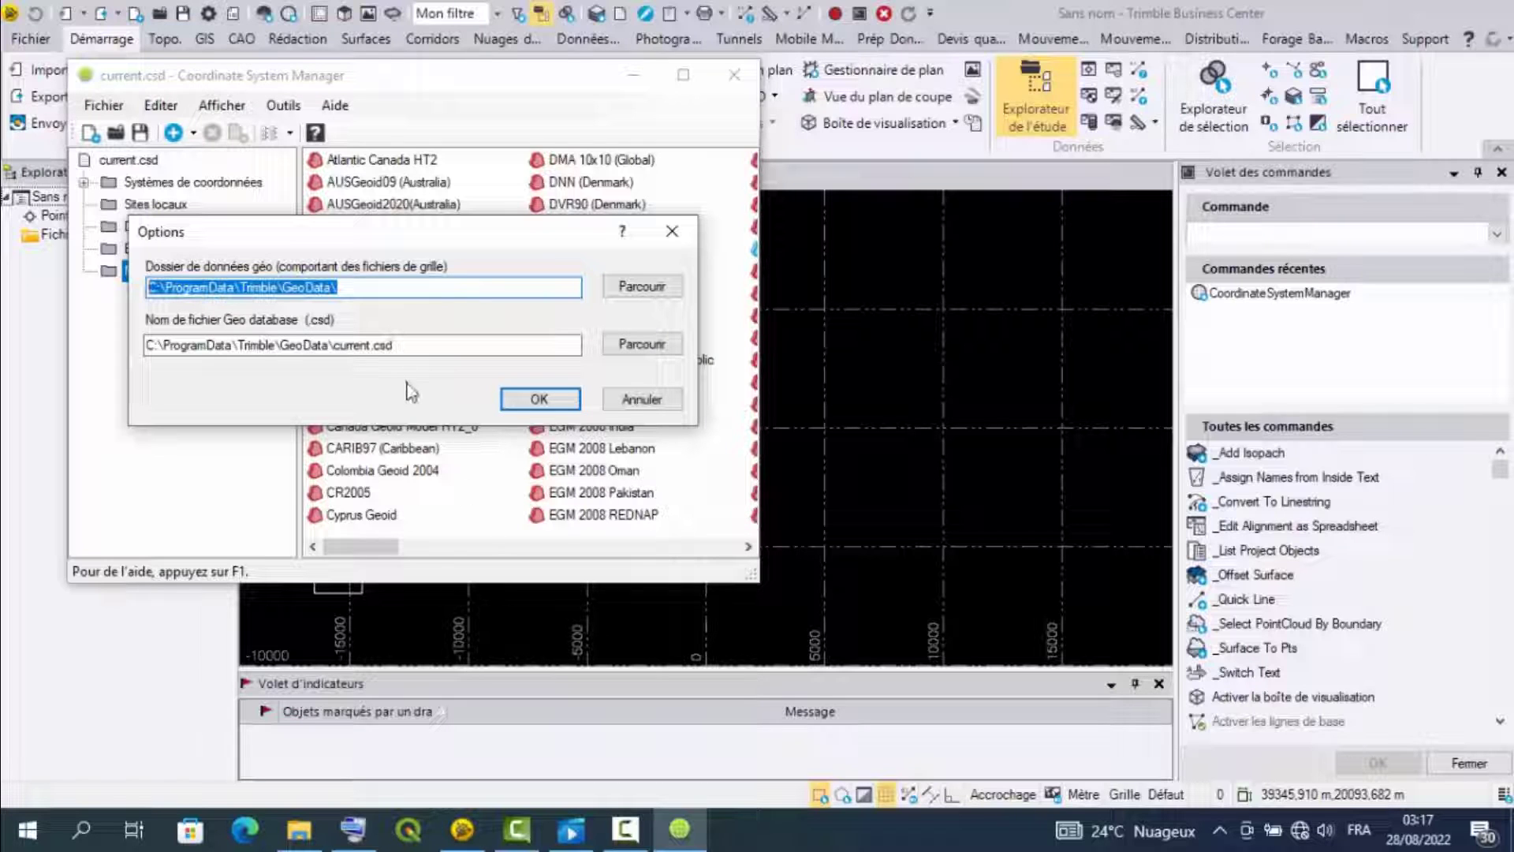
Switch to File Explorer and go to the folder C:\ProgramData\Trimble\GeoData\ using the copied path
left_click(299, 829)
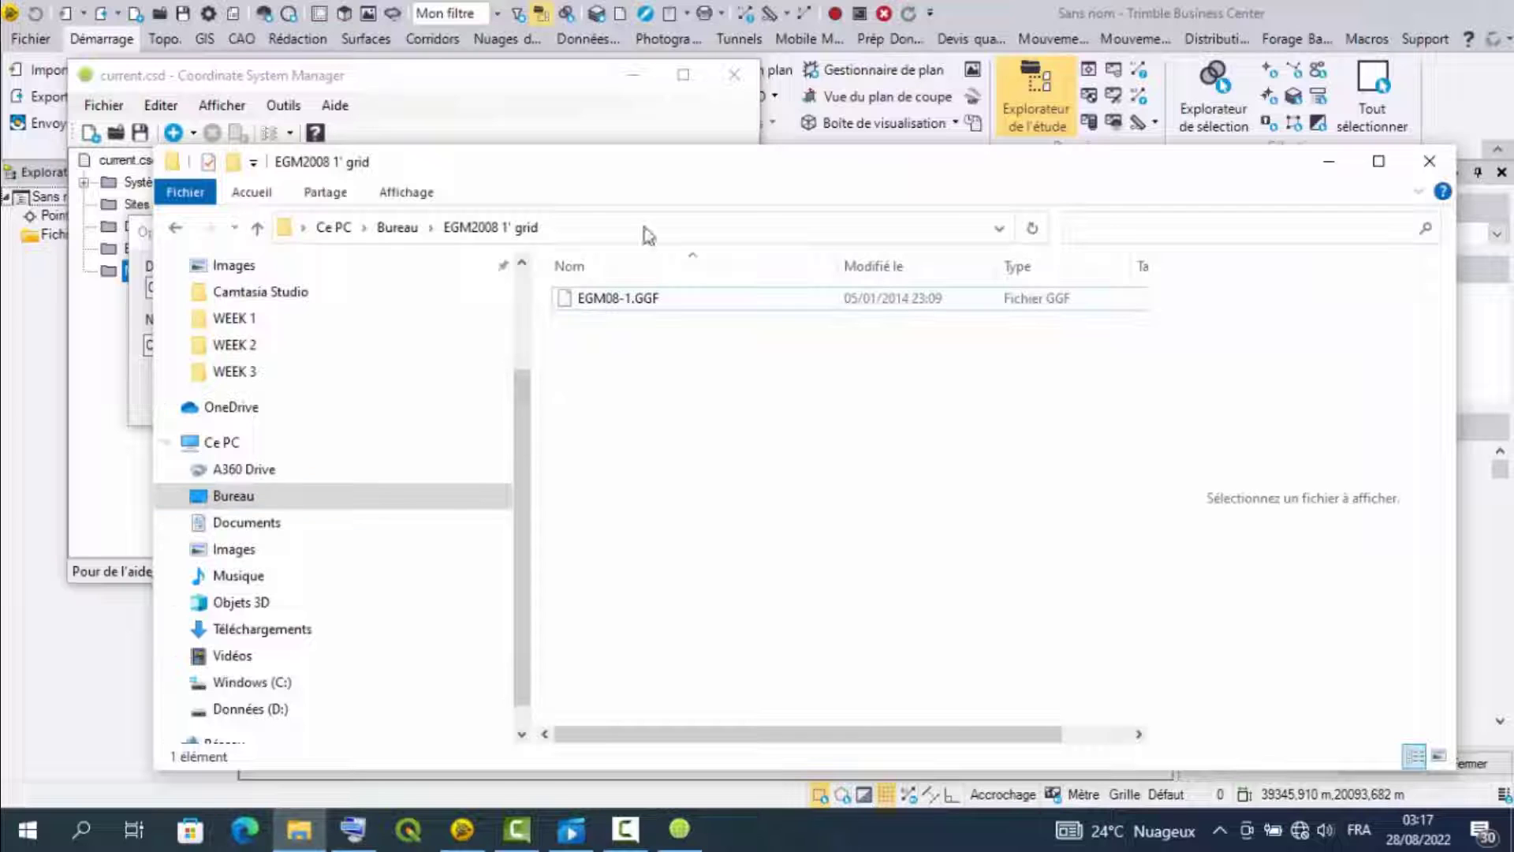
left_click(589, 232)
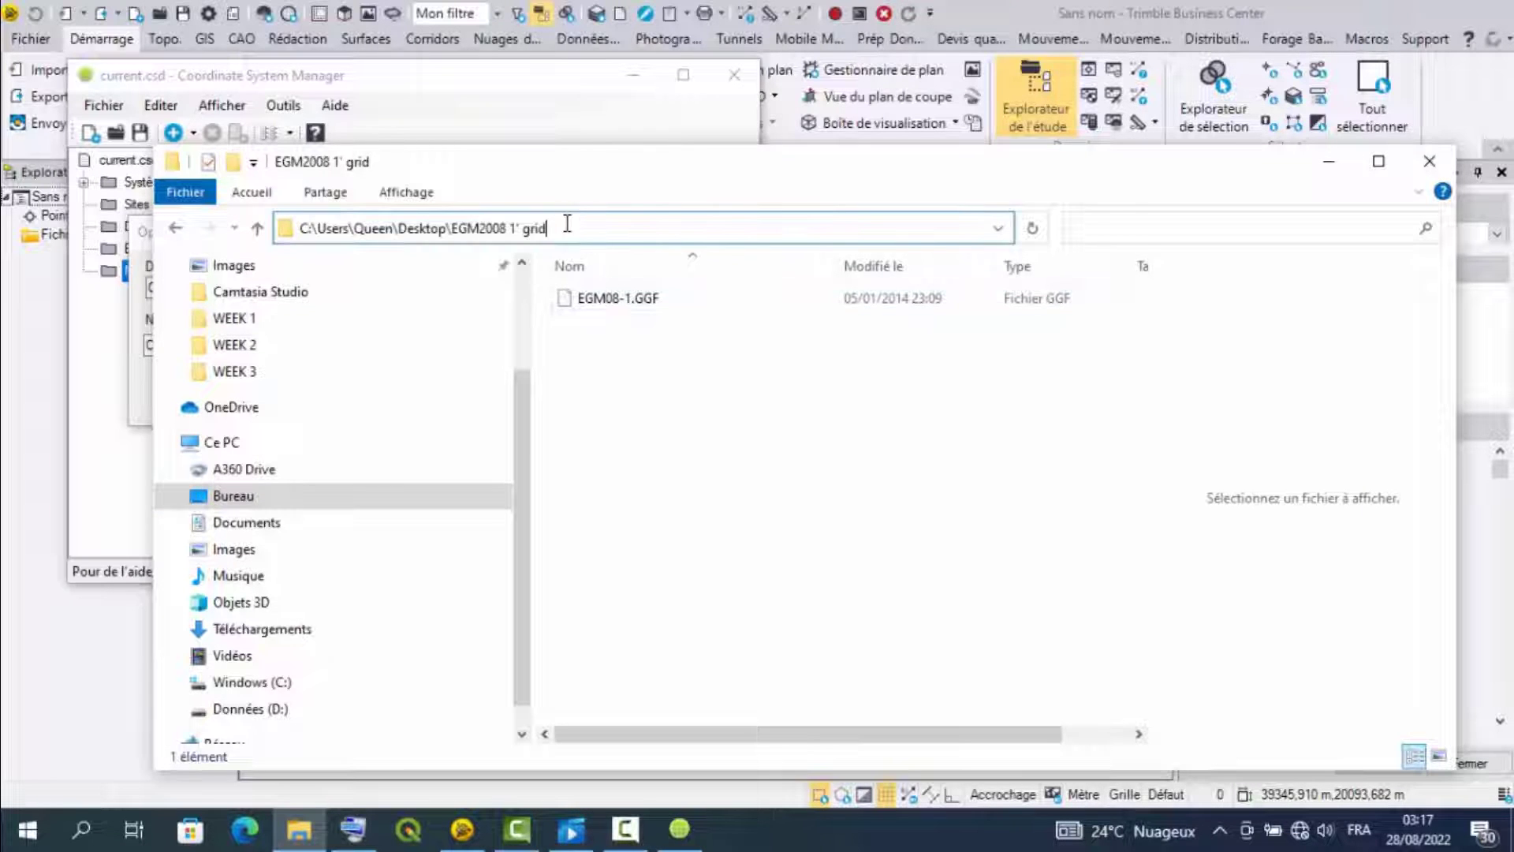
left_click_drag(552, 228, 322, 240)
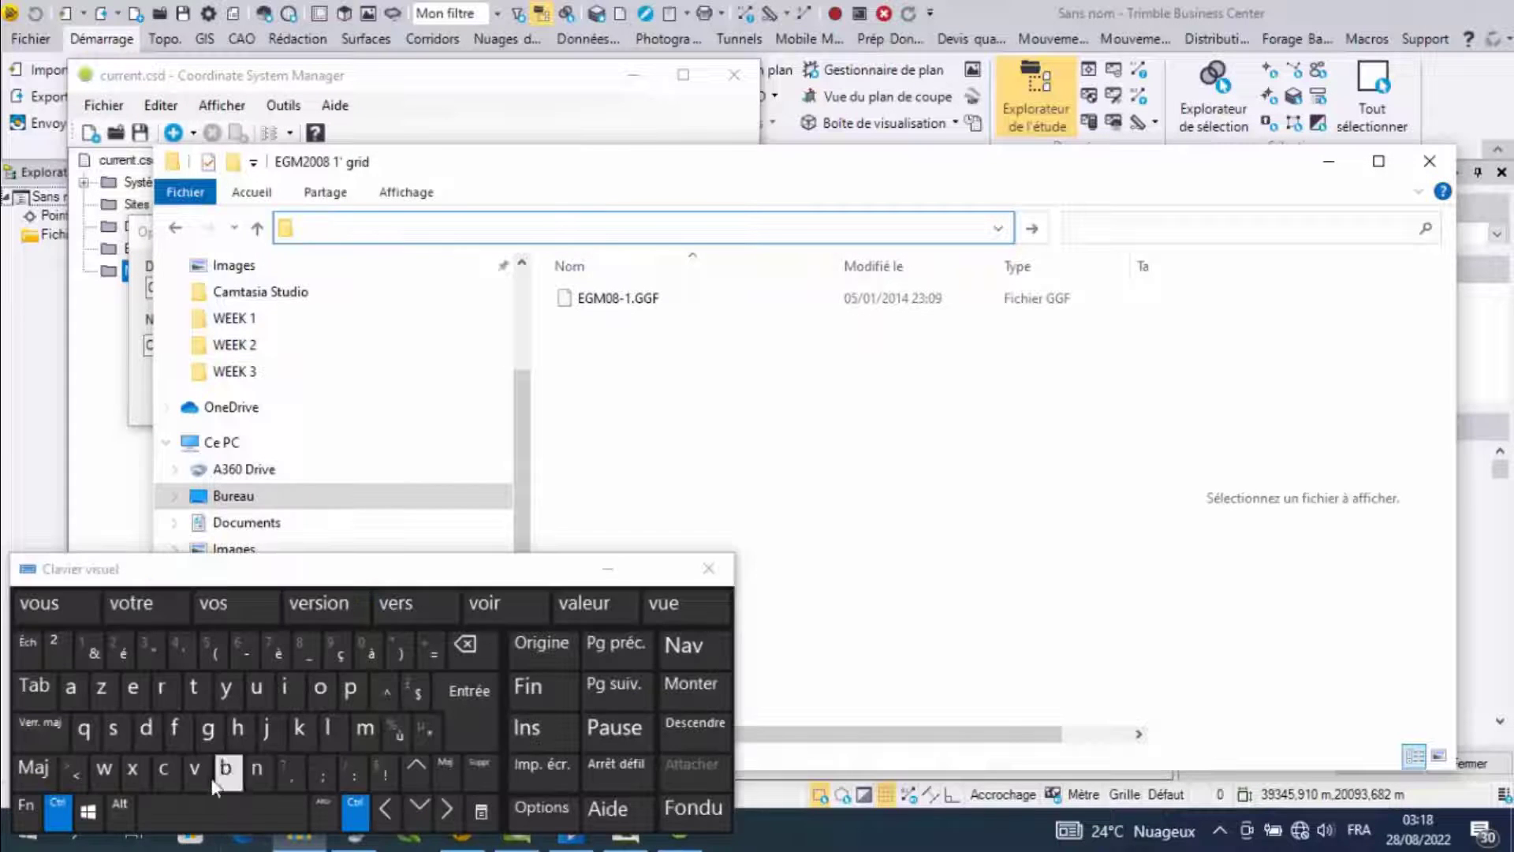
left_click(198, 774)
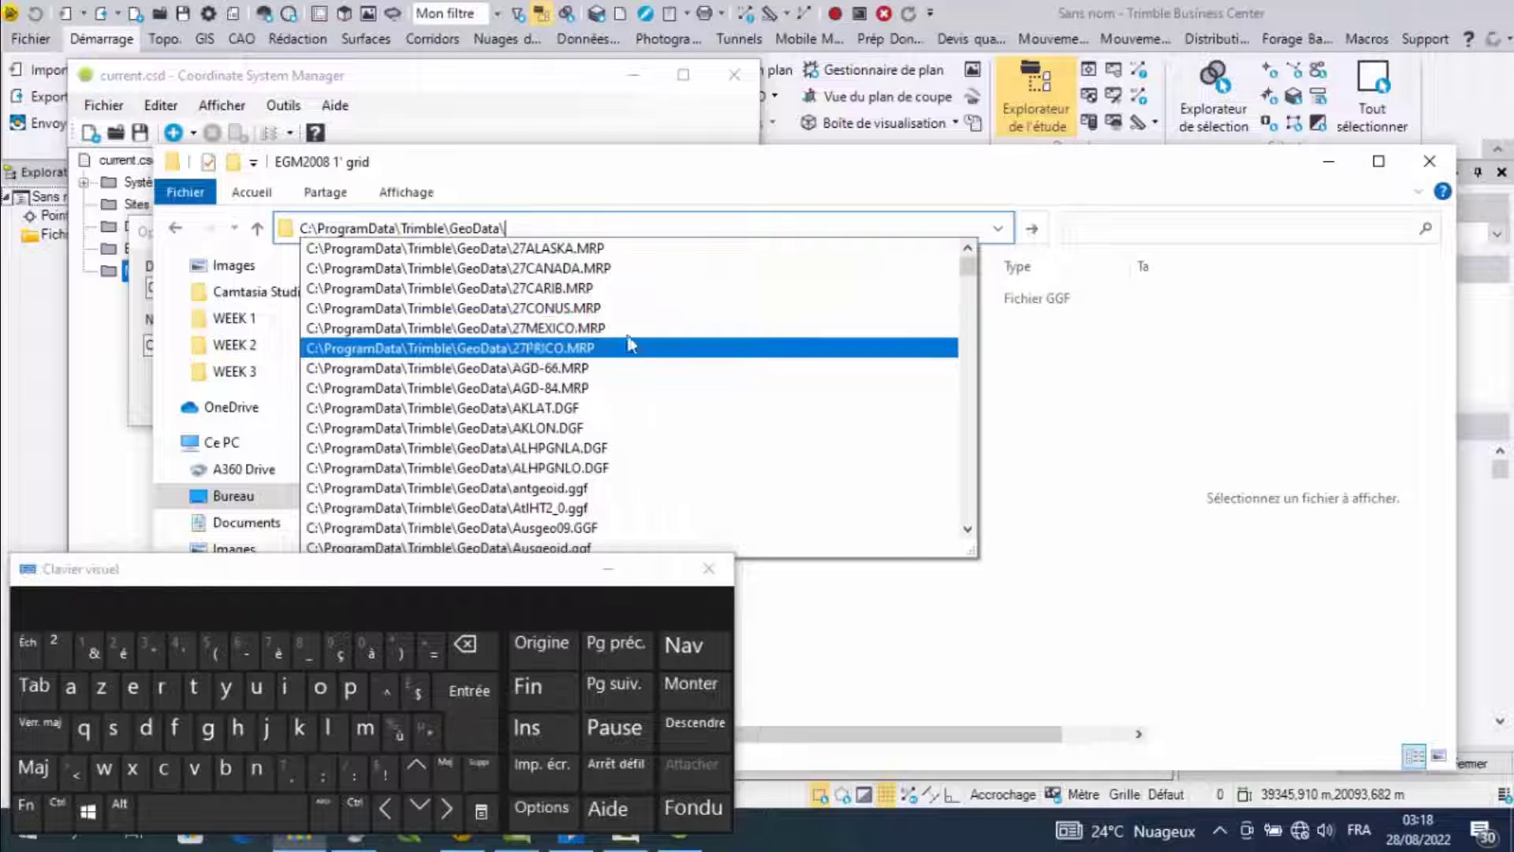
key("Return")
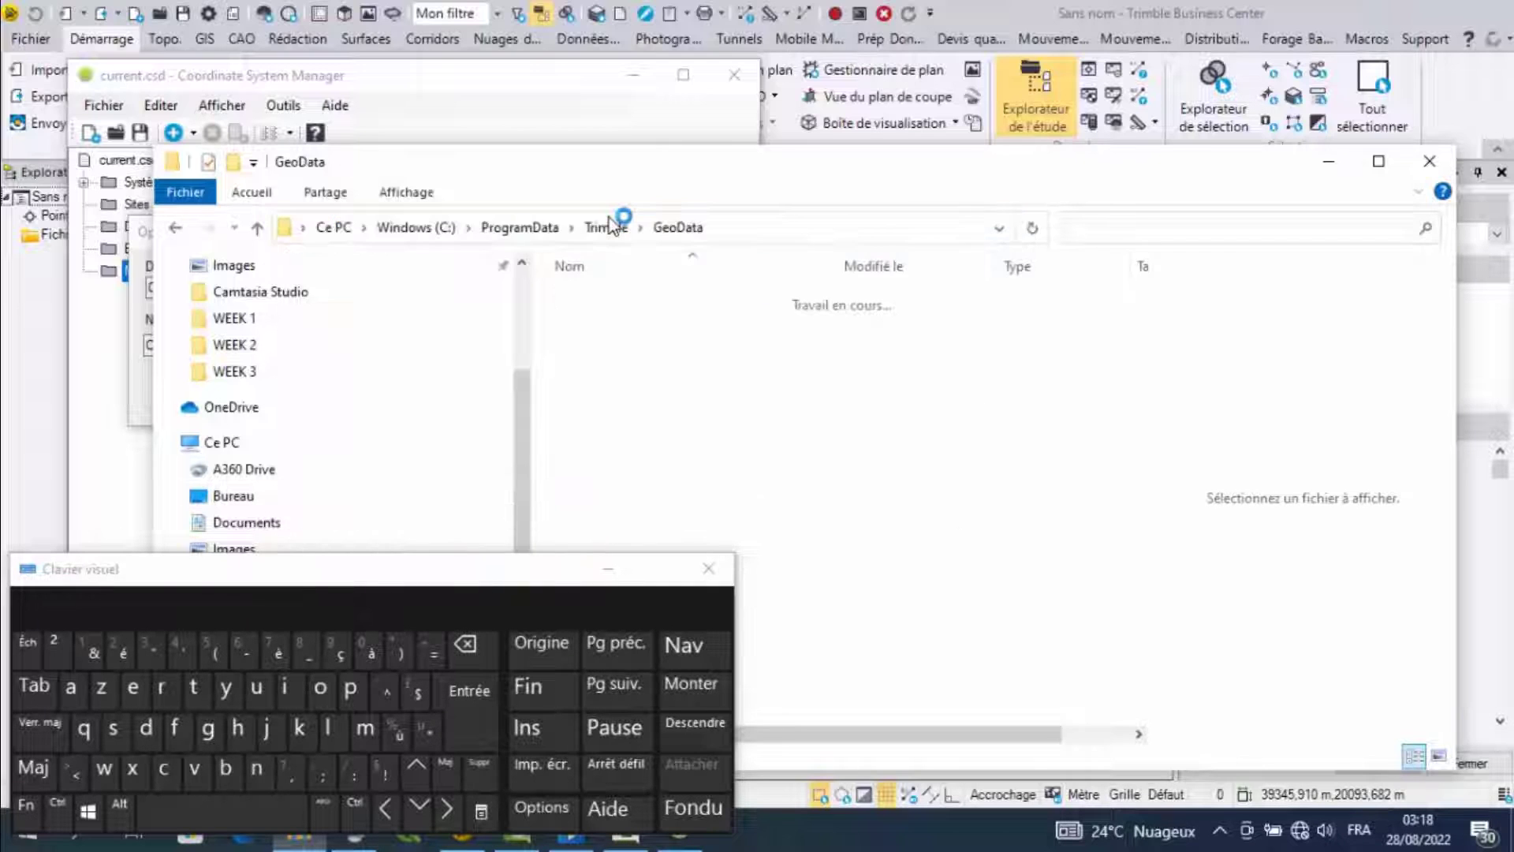
left_click(608, 568)
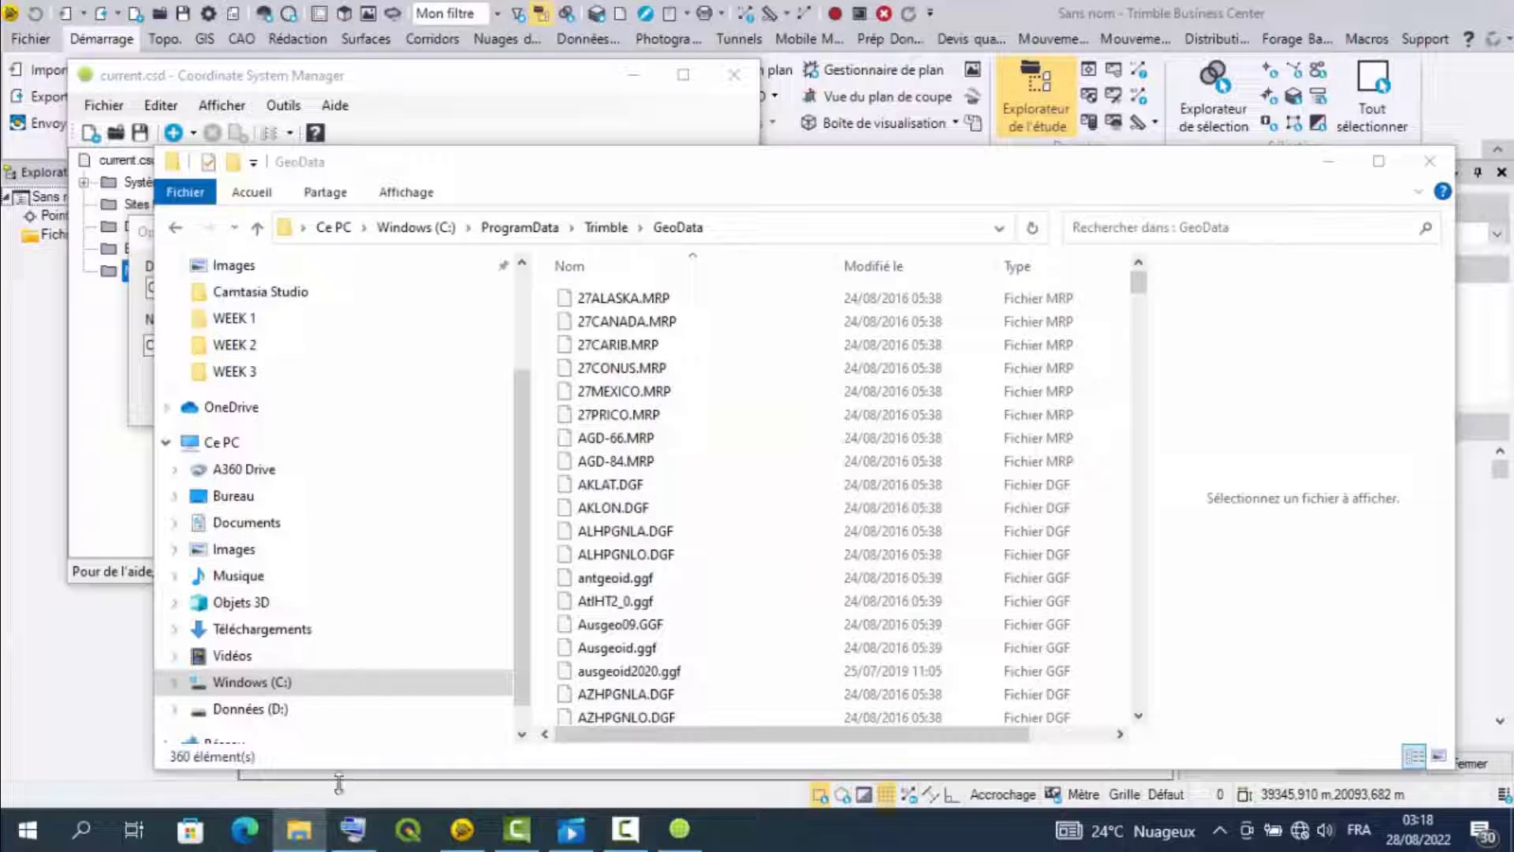
Locate EGM08-1.GGF in the desktop's EGM2008 1' grid folder, go back to the GeoData folder and minimize File Explorer
left_click(1251, 153)
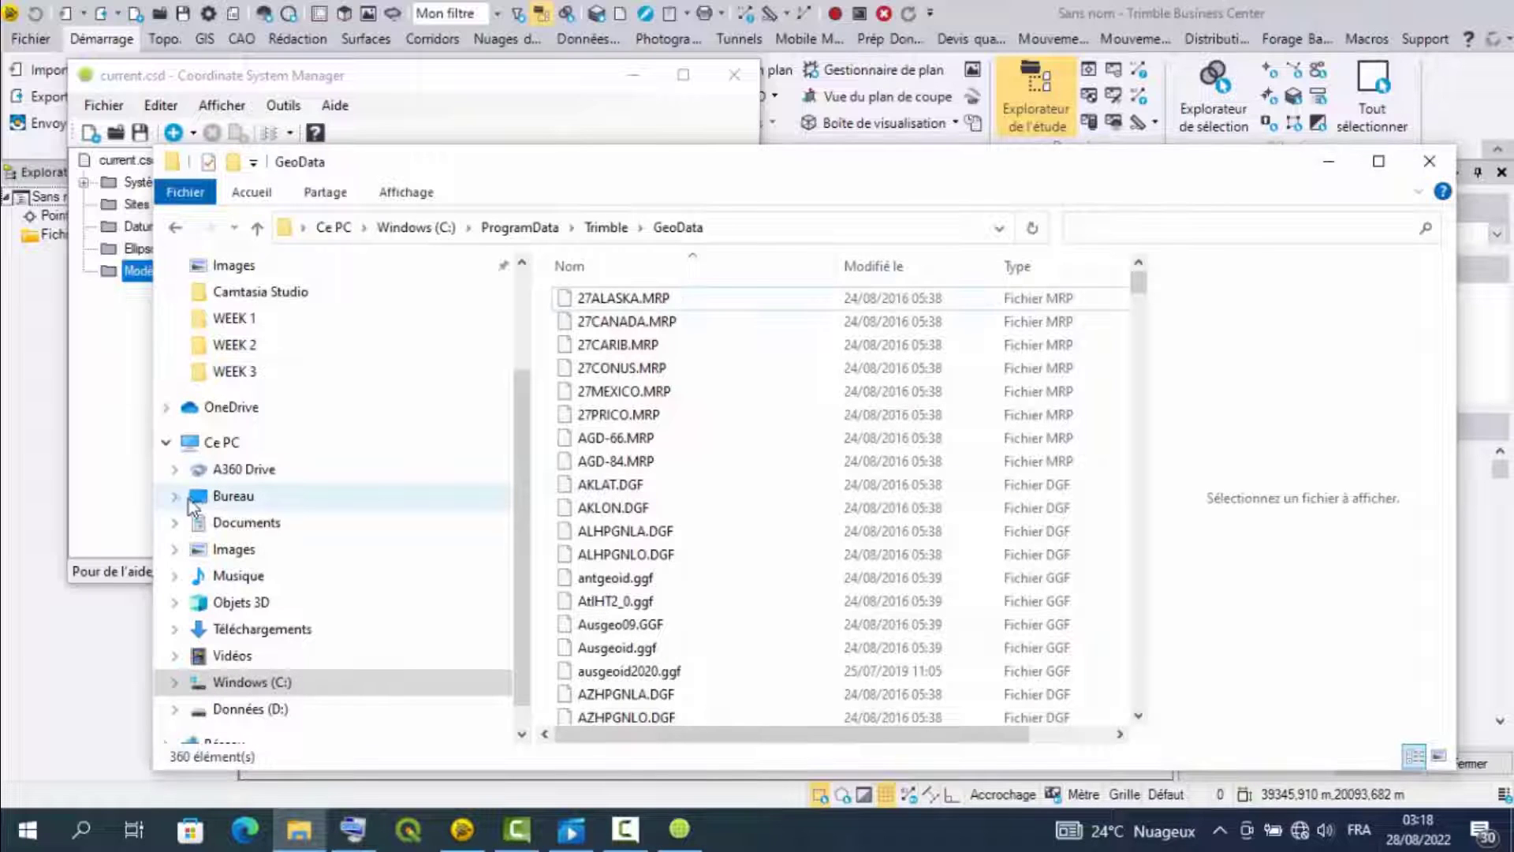
left_click(178, 496)
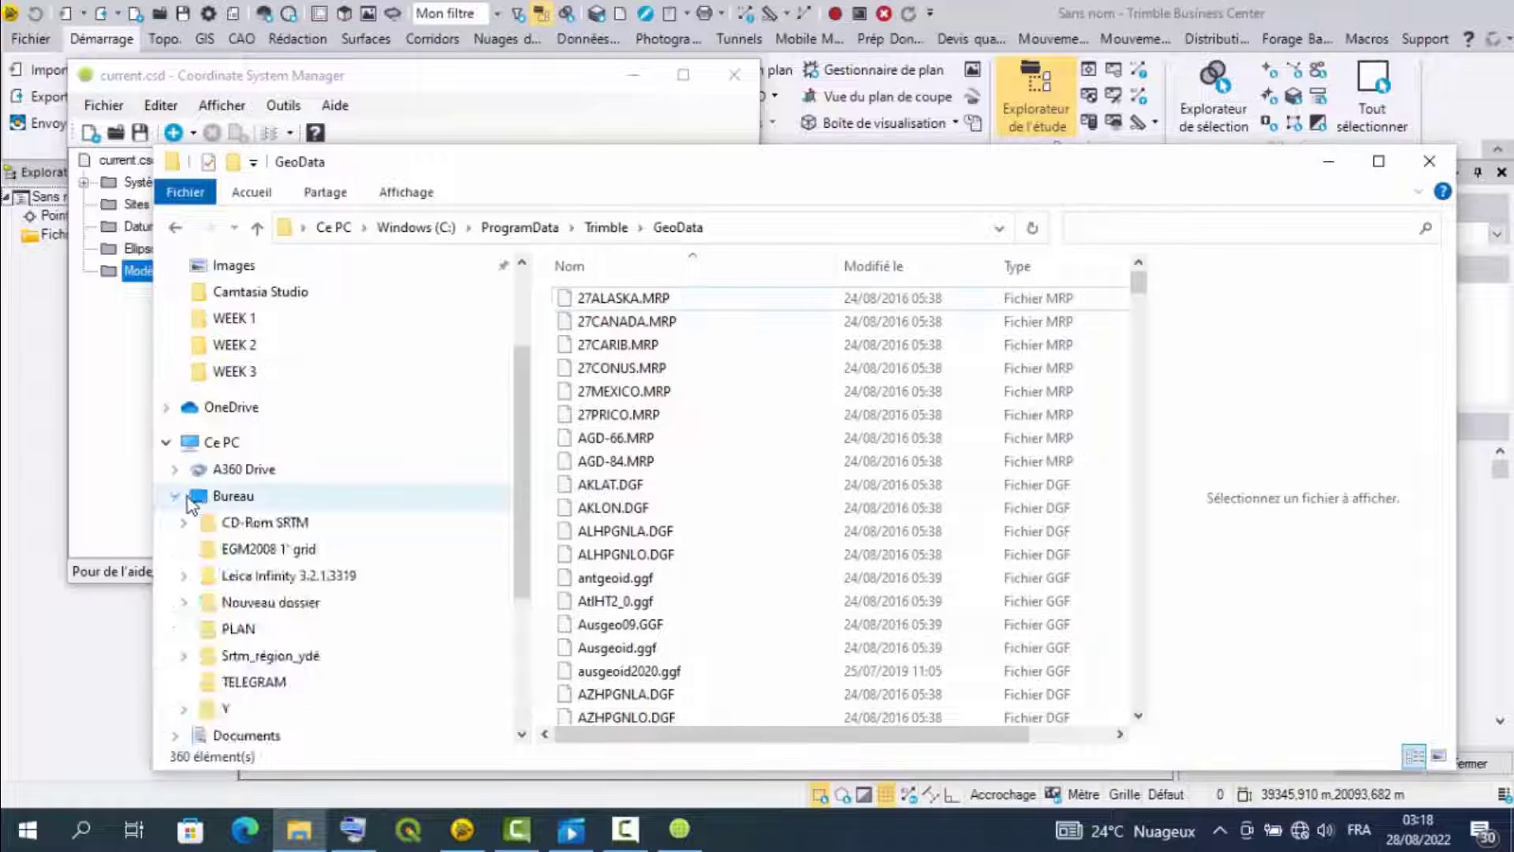
left_click(225, 554)
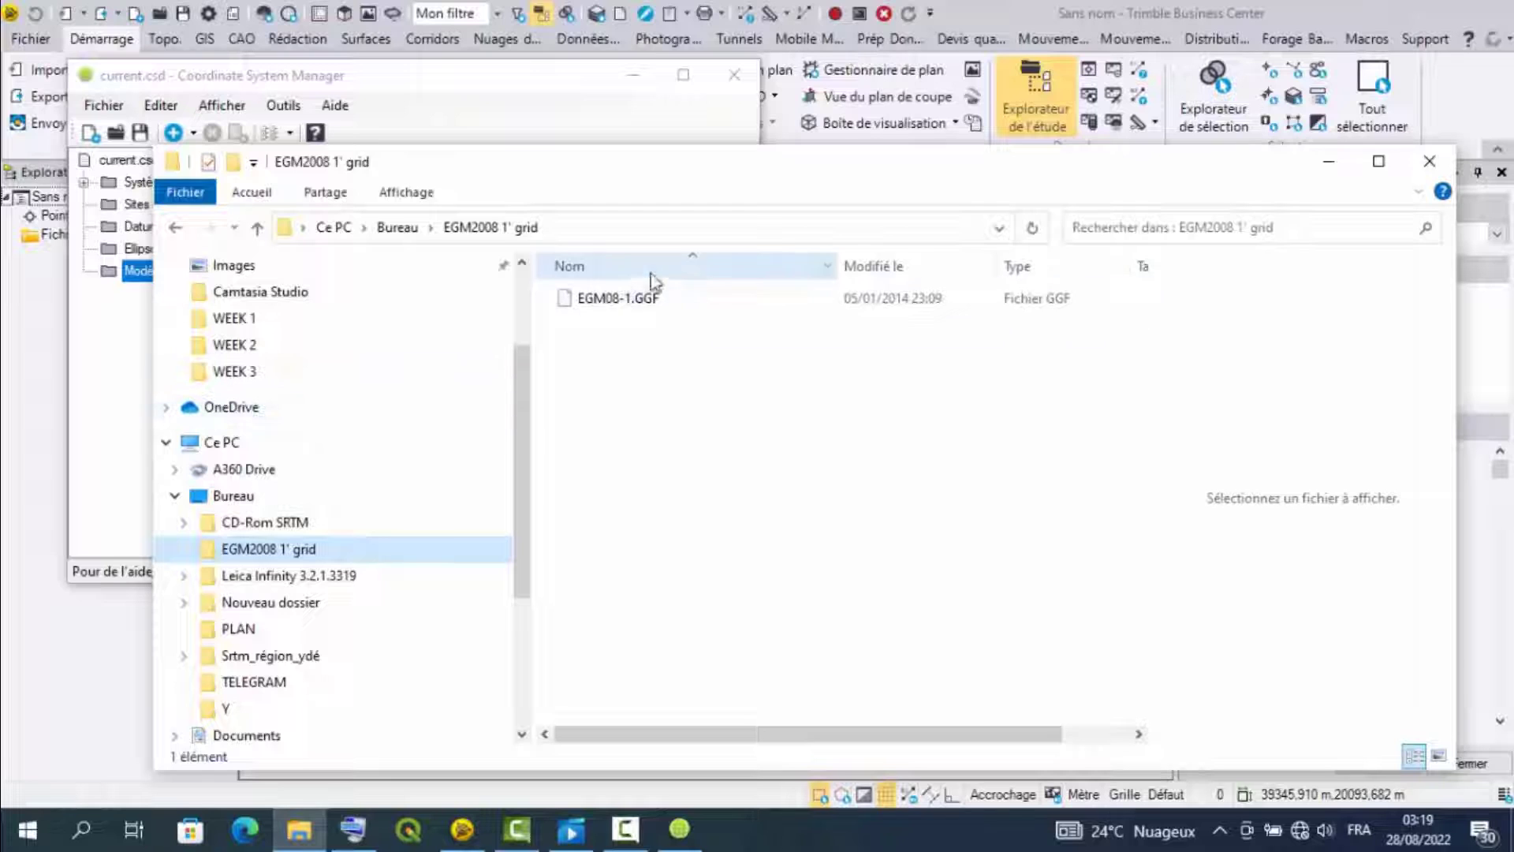
left_click(175, 228)
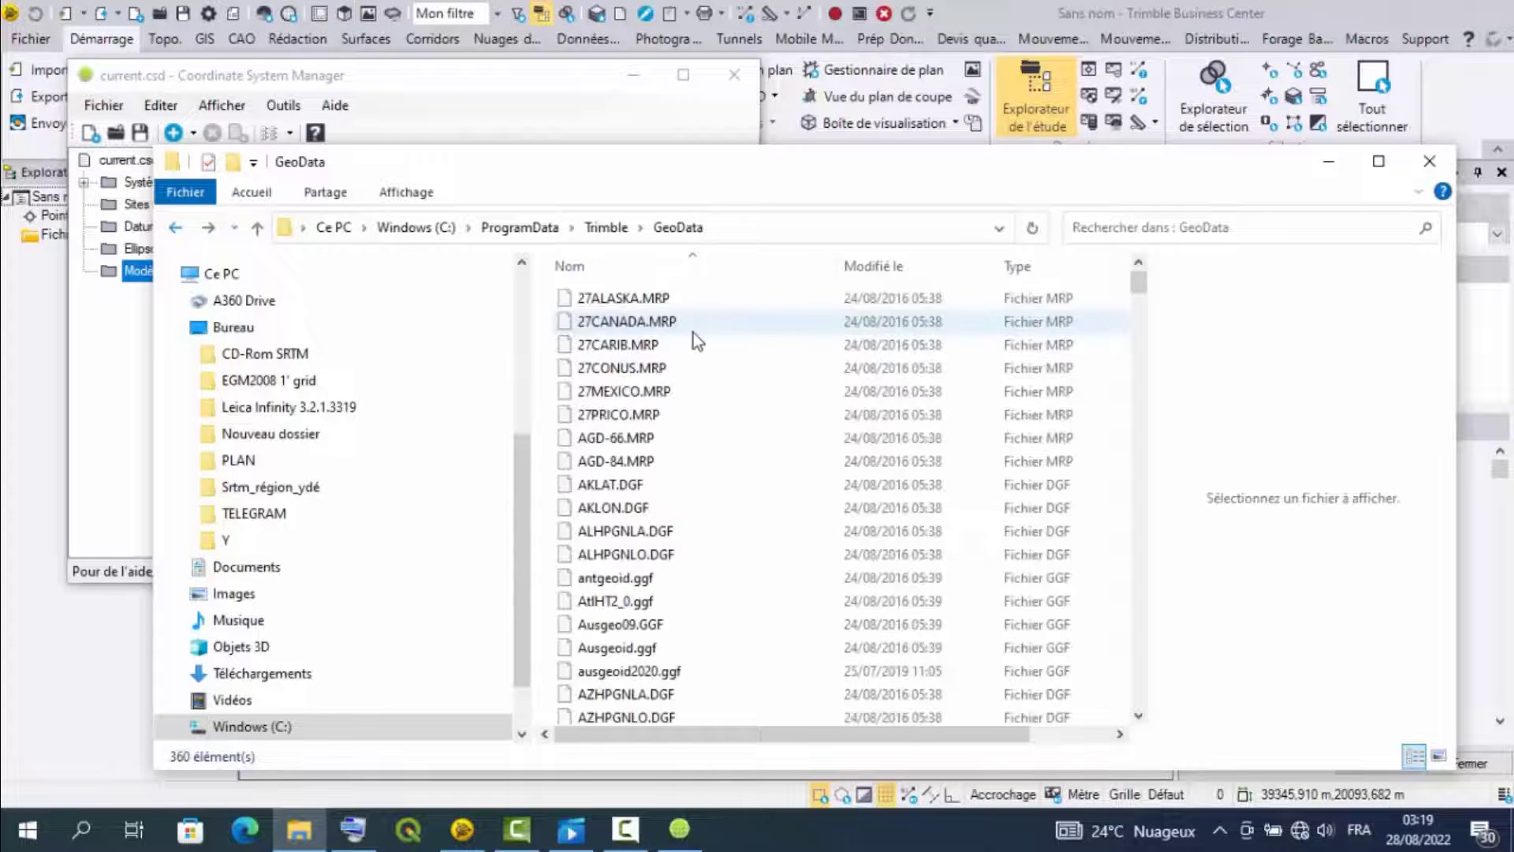
right_click(781, 436)
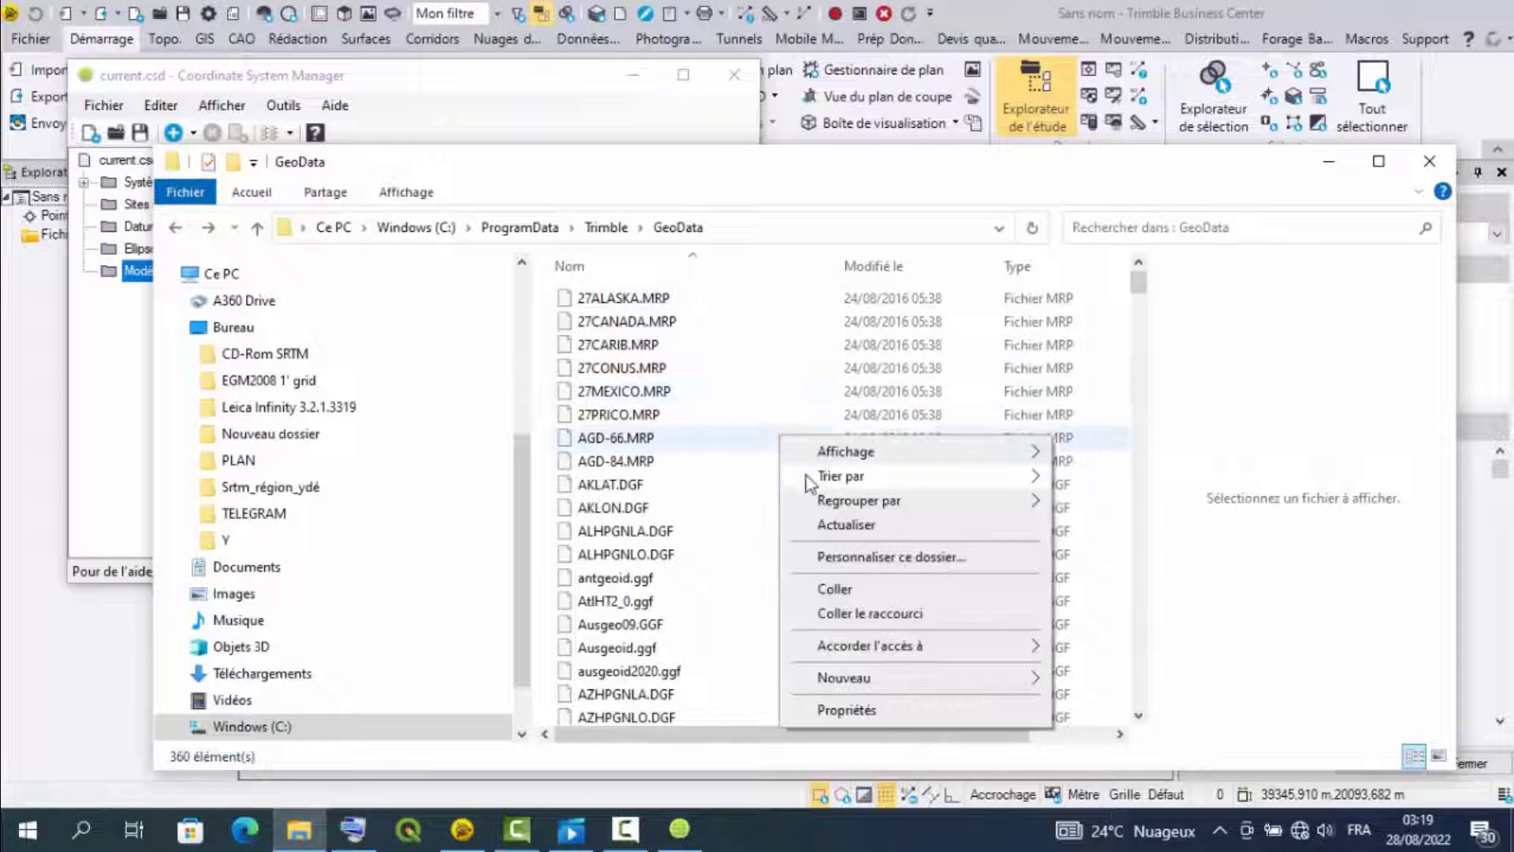
left_click(1254, 490)
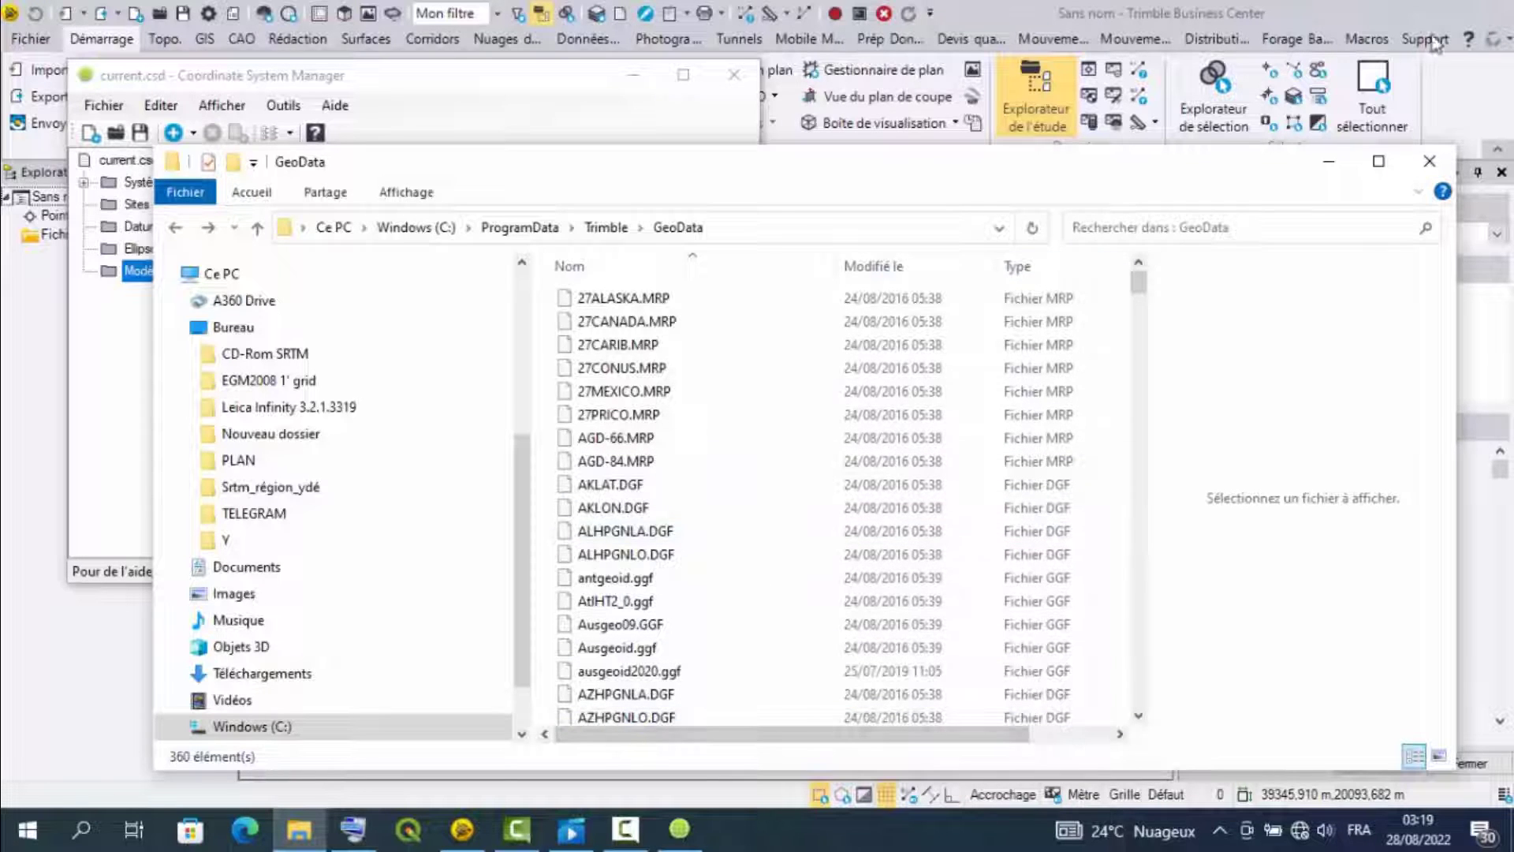
left_click(1329, 162)
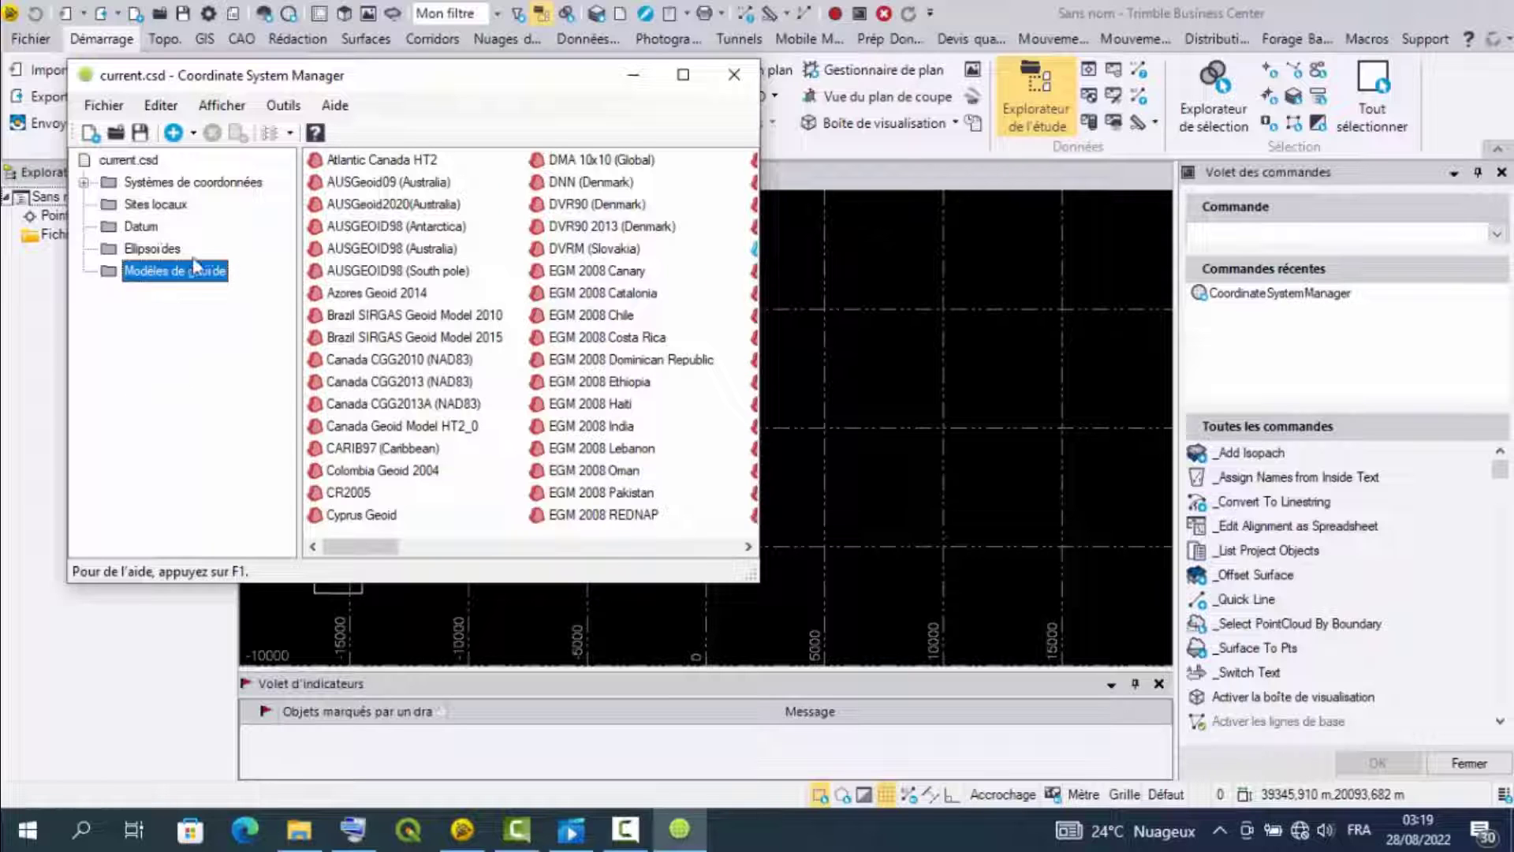
Examine the existing coordinate system groups under Systèmes de coordonnées
left_click(194, 183)
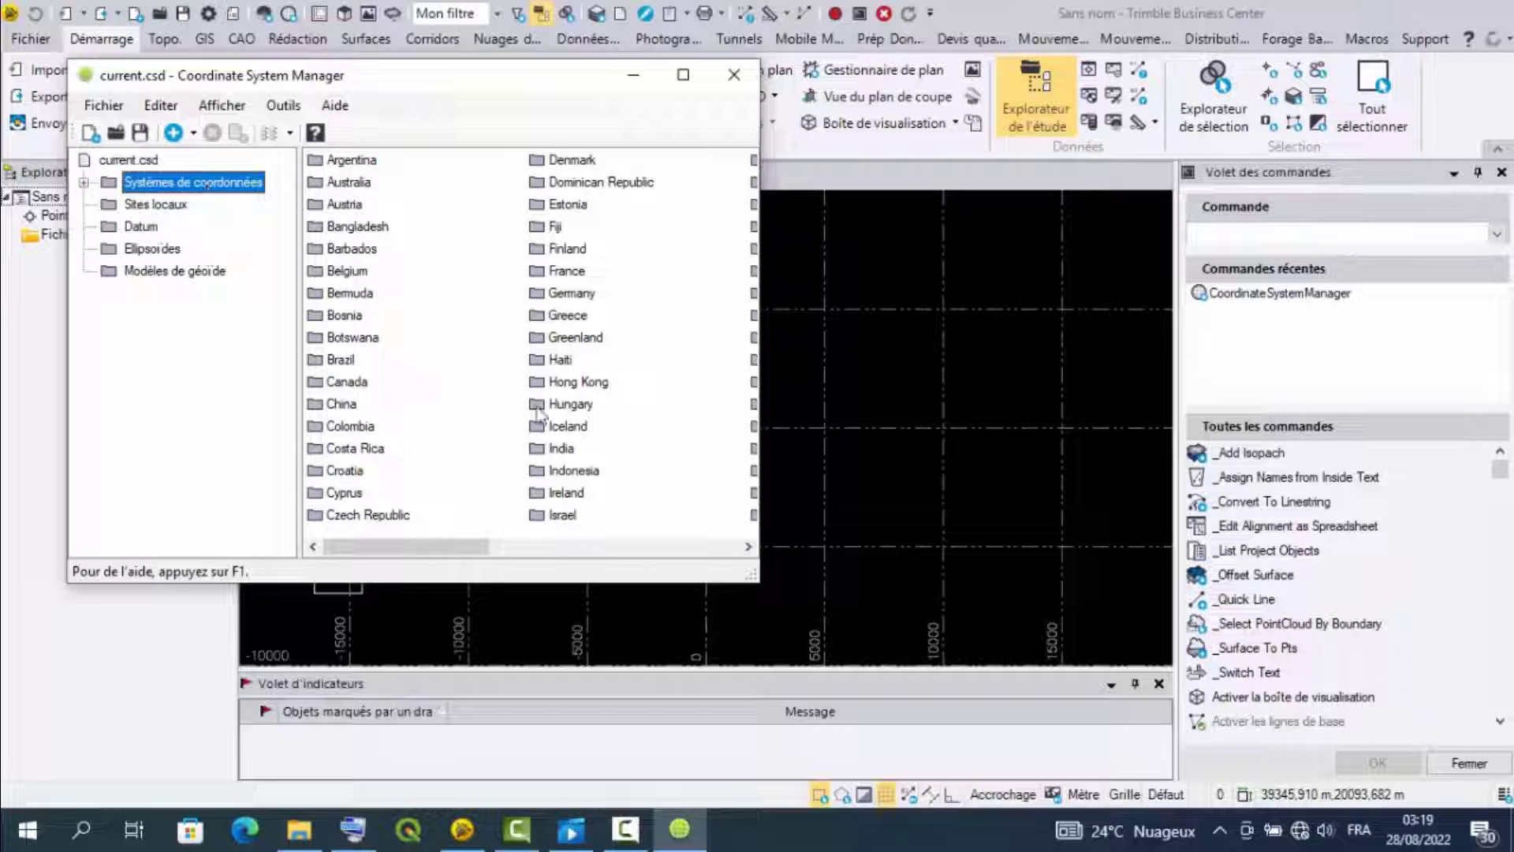
scroll(575, 423, "down", 5)
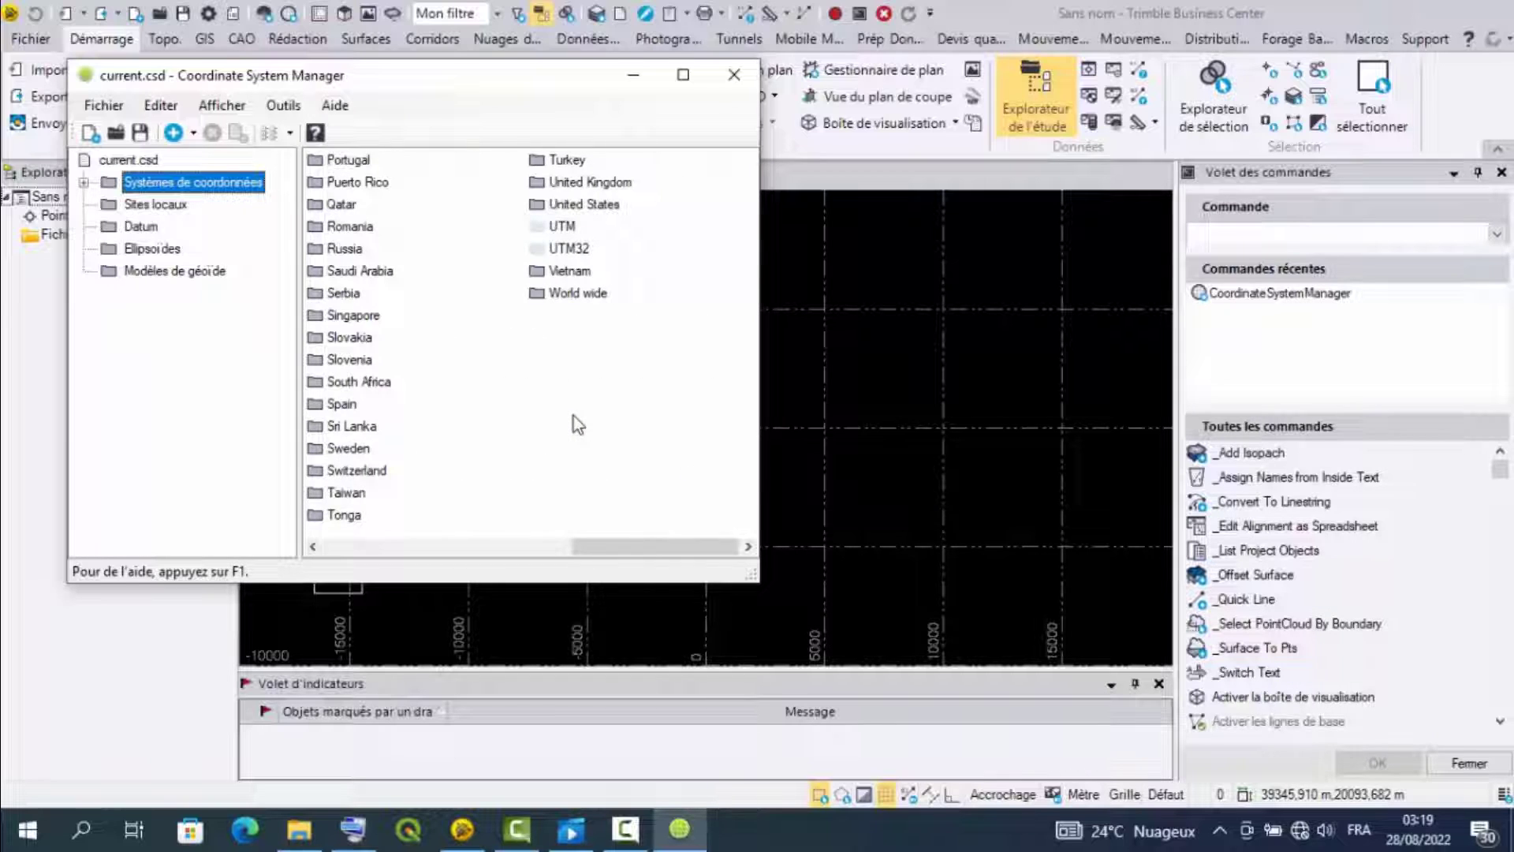
scroll(574, 415, "up", 3)
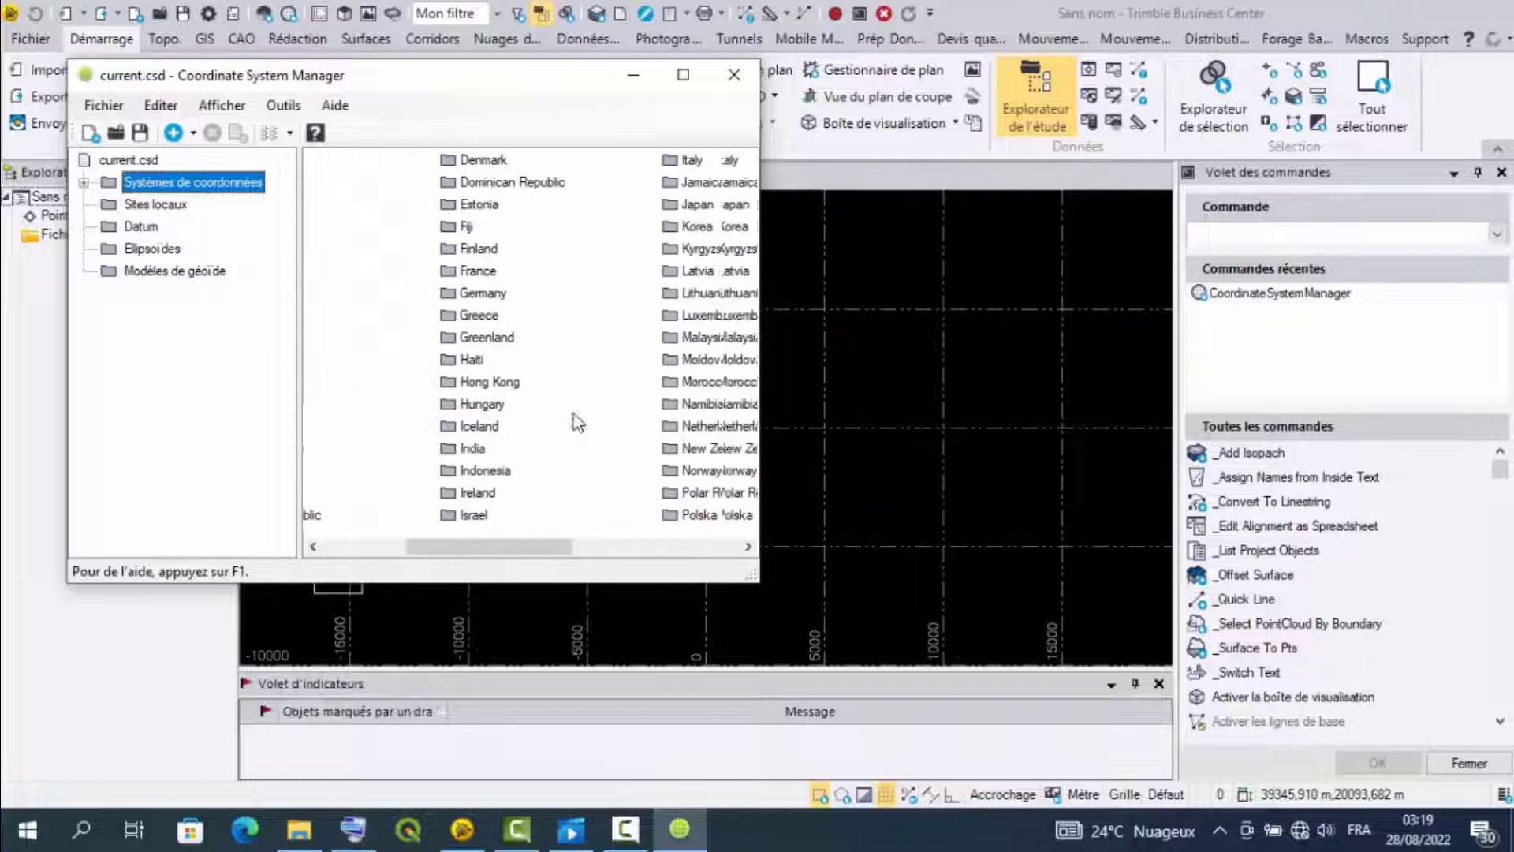
scroll(574, 414, "down", 4)
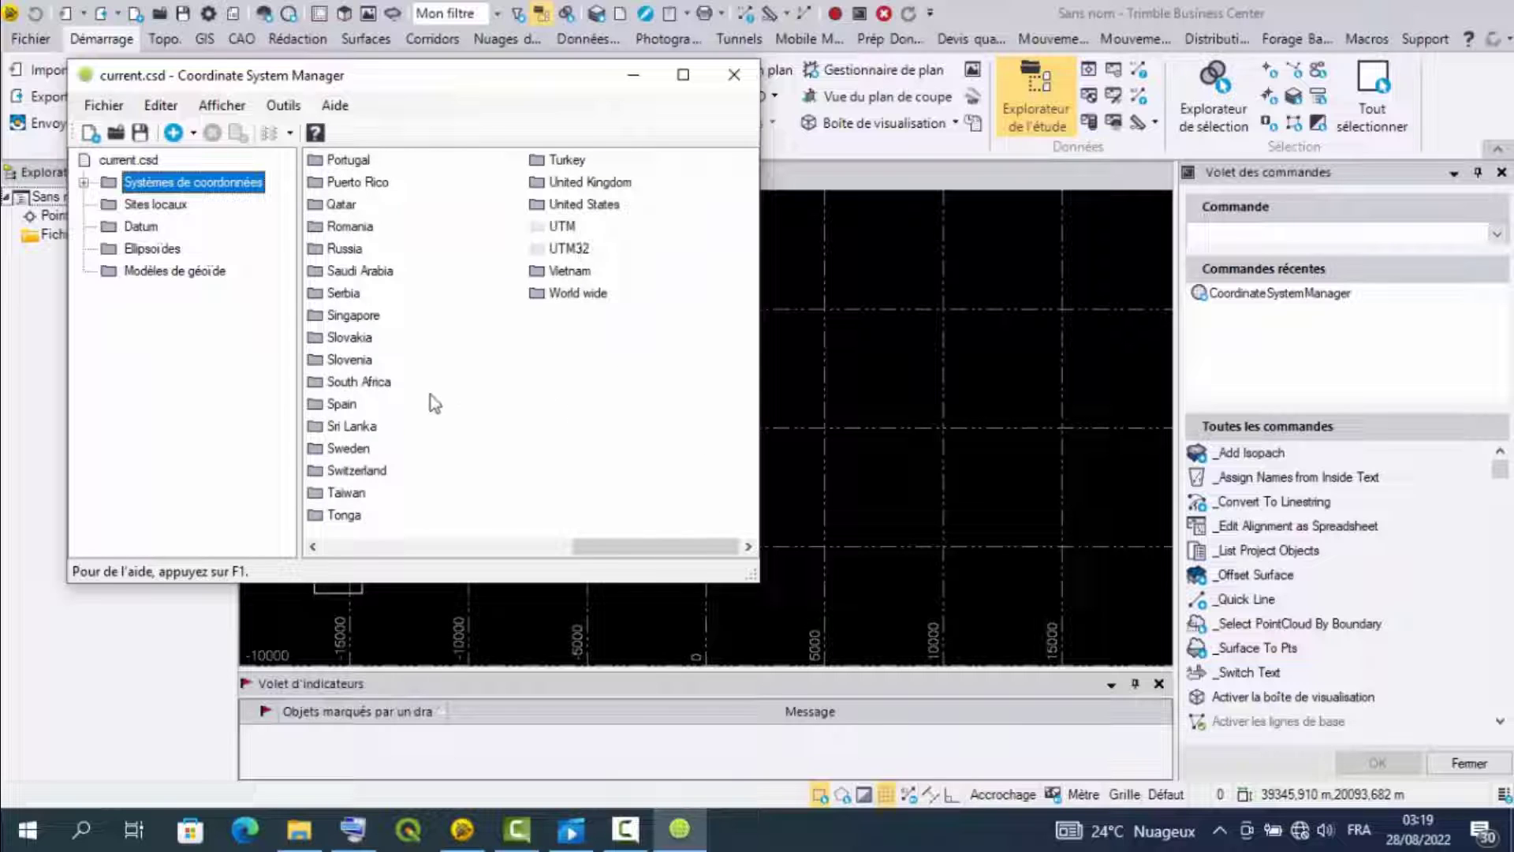
scroll(430, 393, "up", 2)
scroll(429, 393, "up", 3)
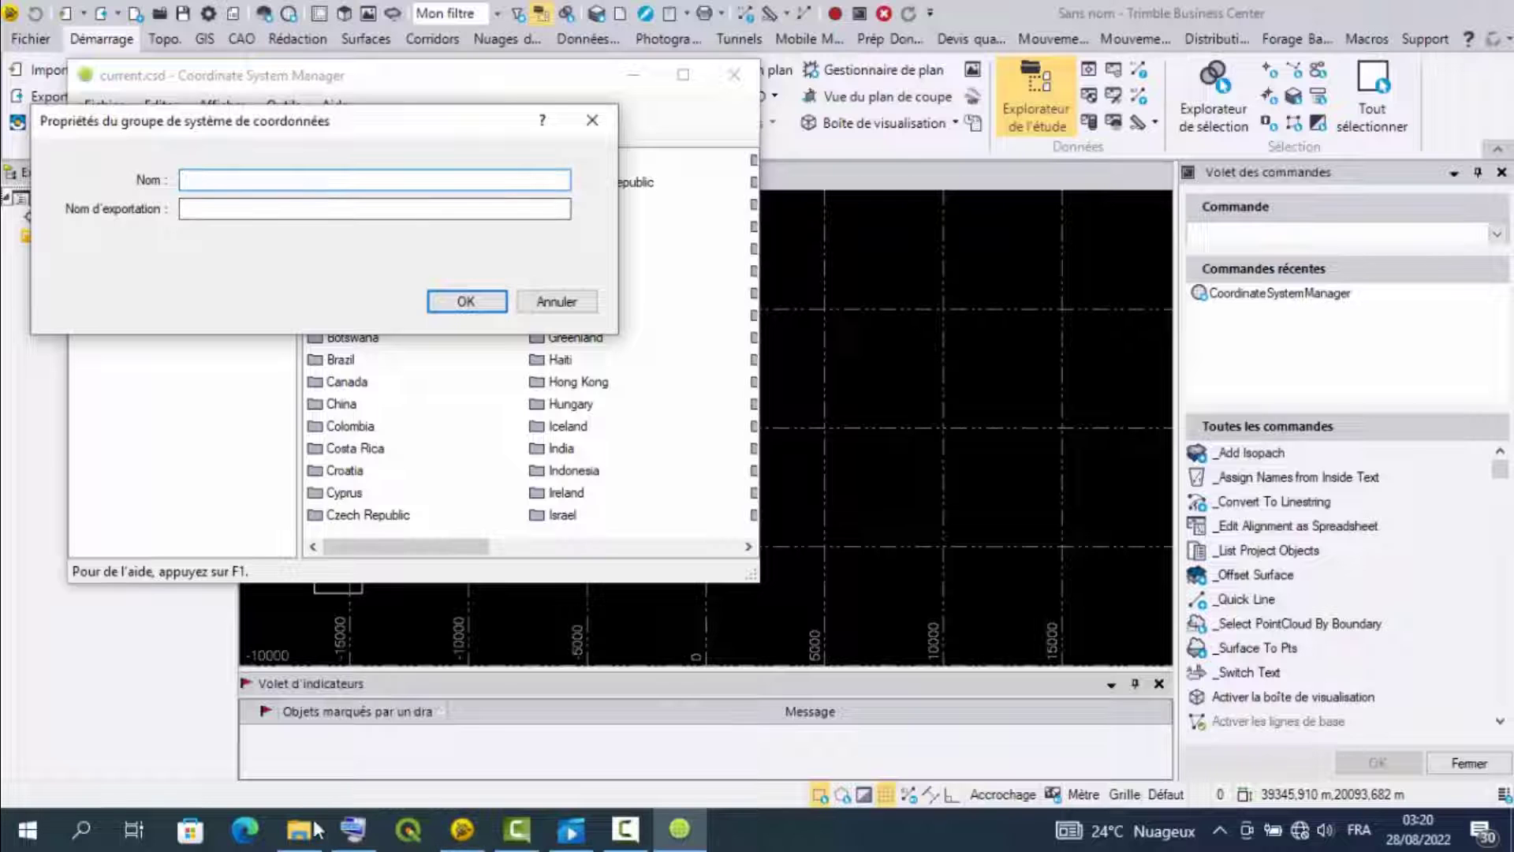
Create a new coordinate system group with the name and export name UTM_32
mouse_move(290, 833)
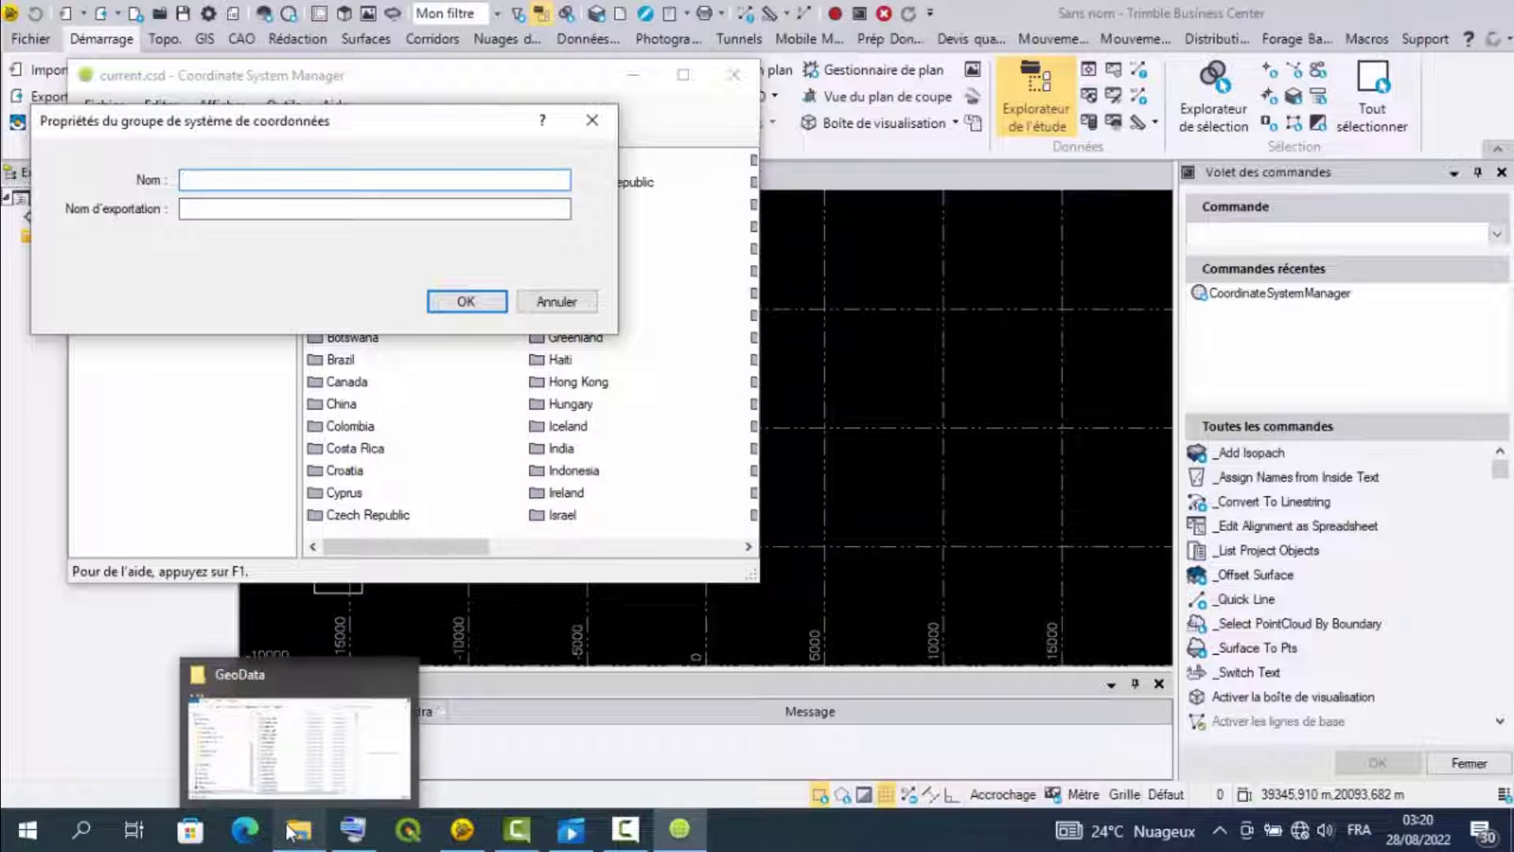
left_click(353, 830)
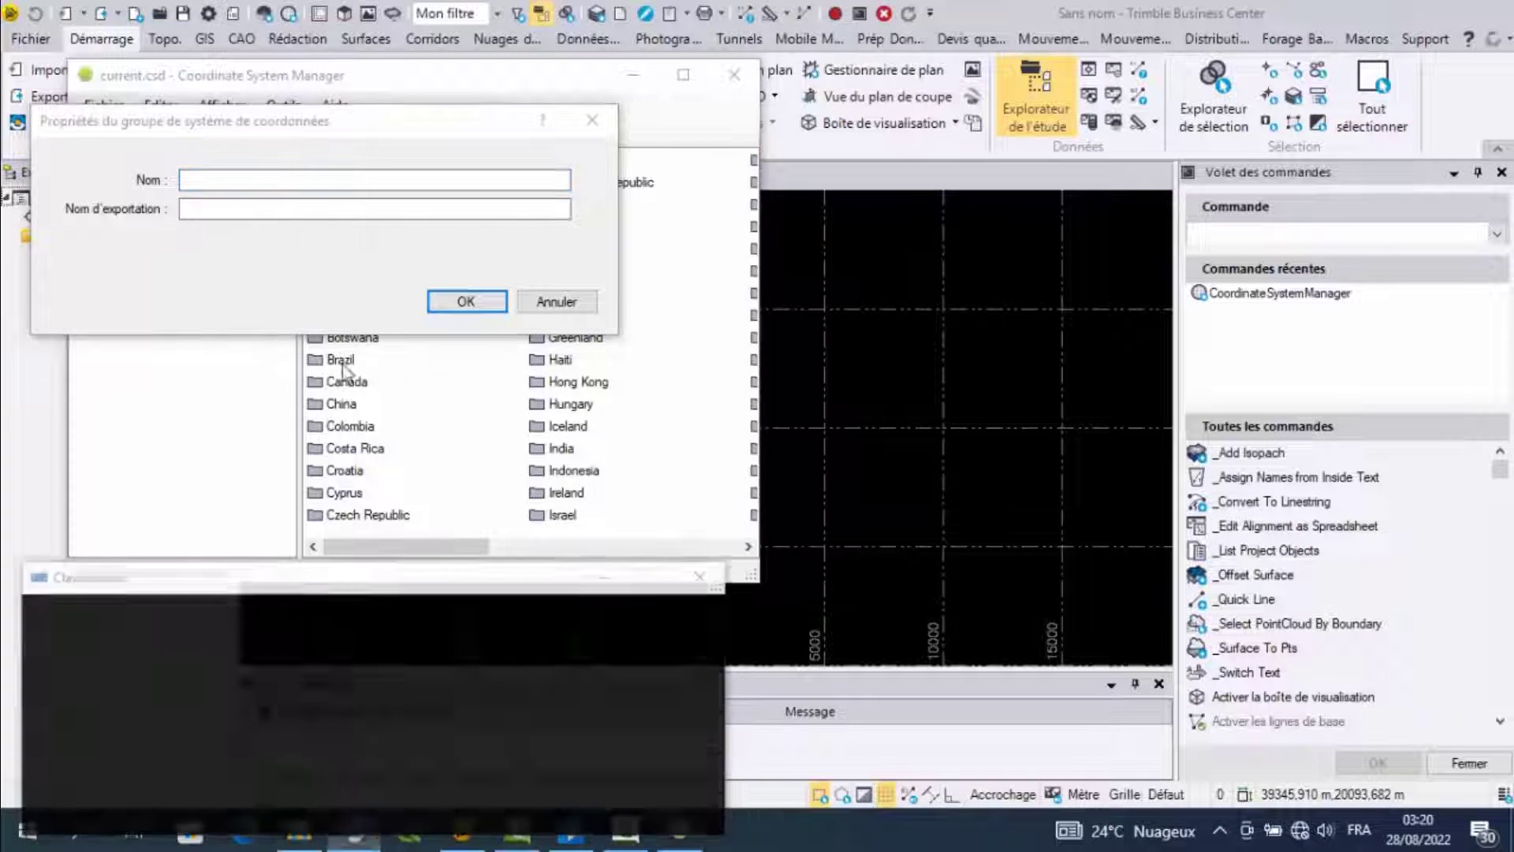
left_click(252, 181)
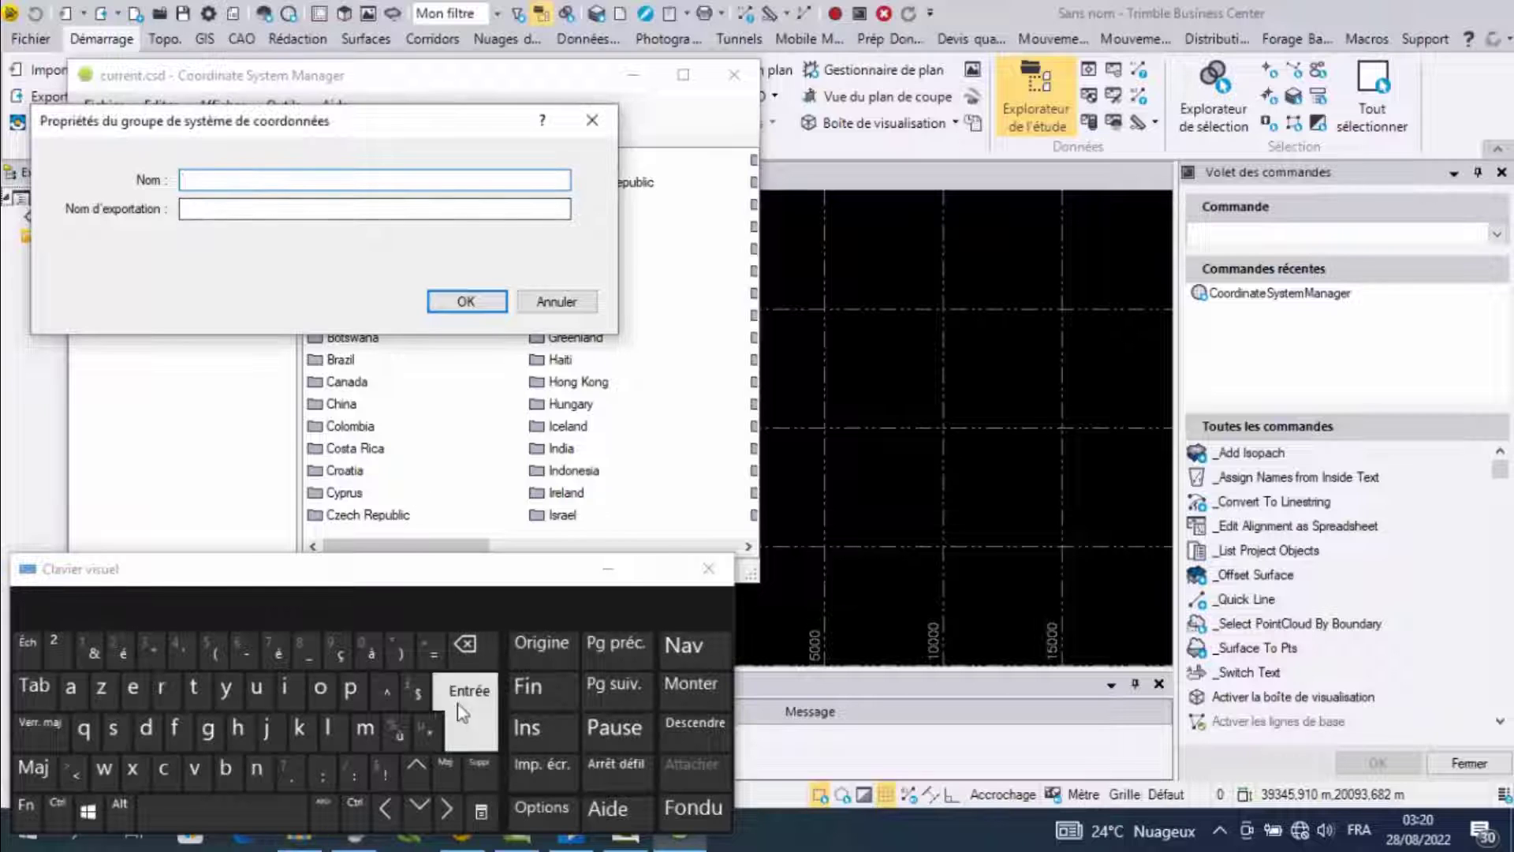
key("Caps_Lock")
left_click(258, 685)
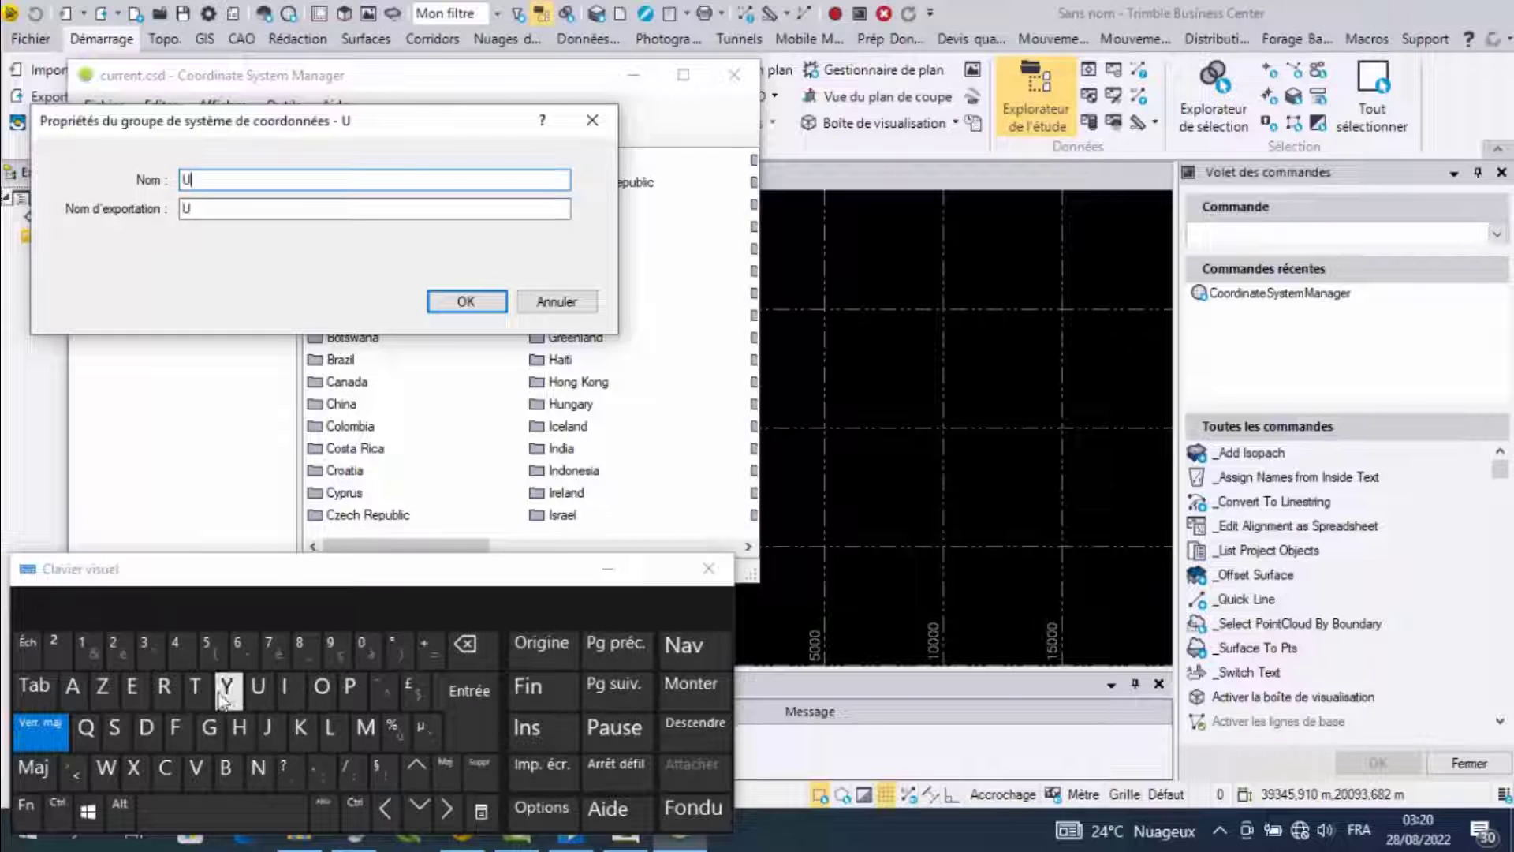
type("TM")
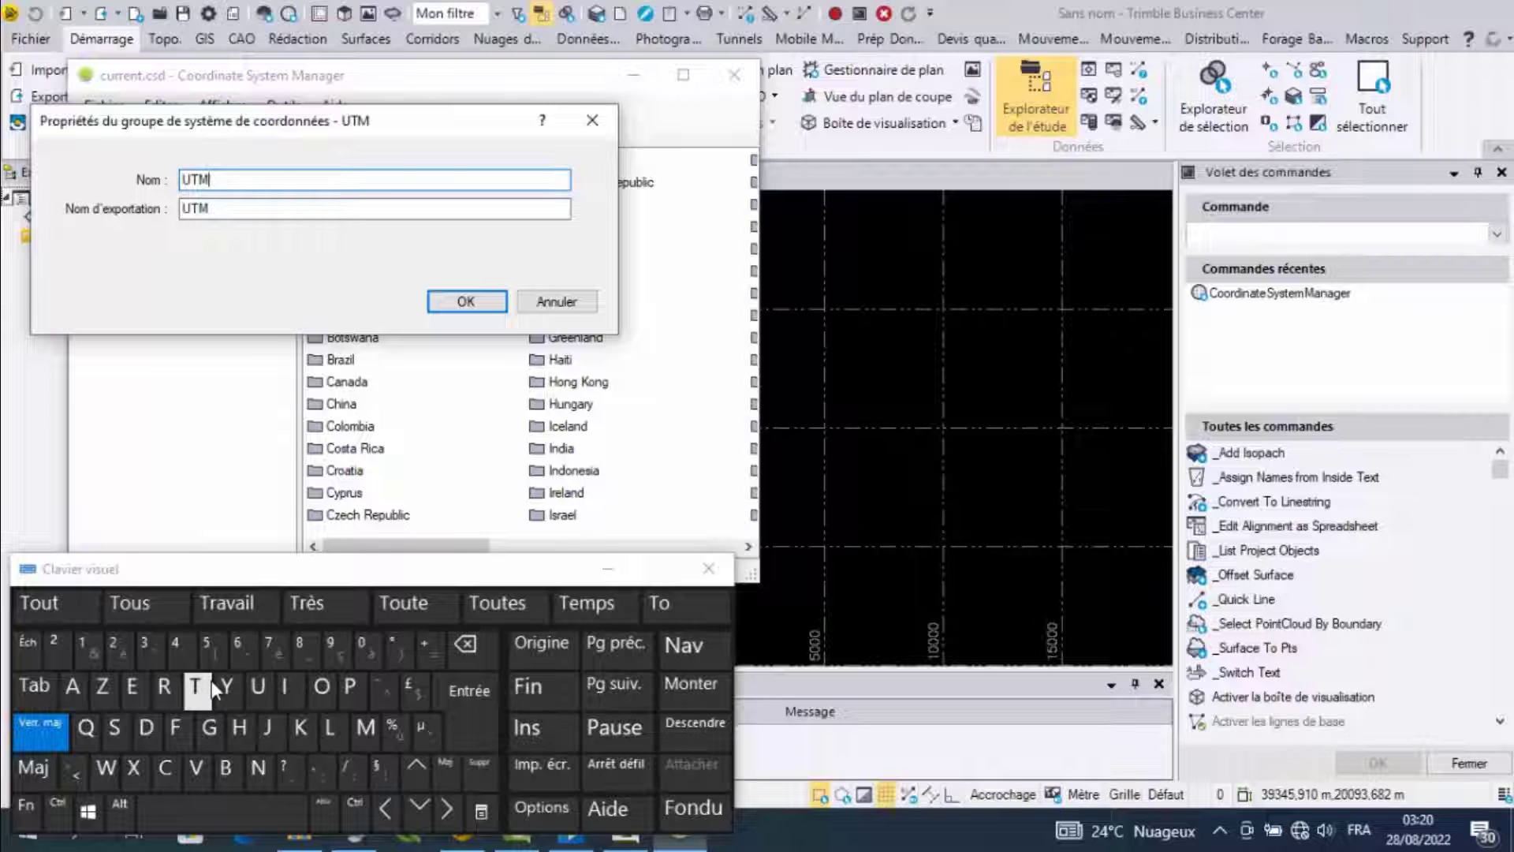
key("Caps_Lock")
type("_32")
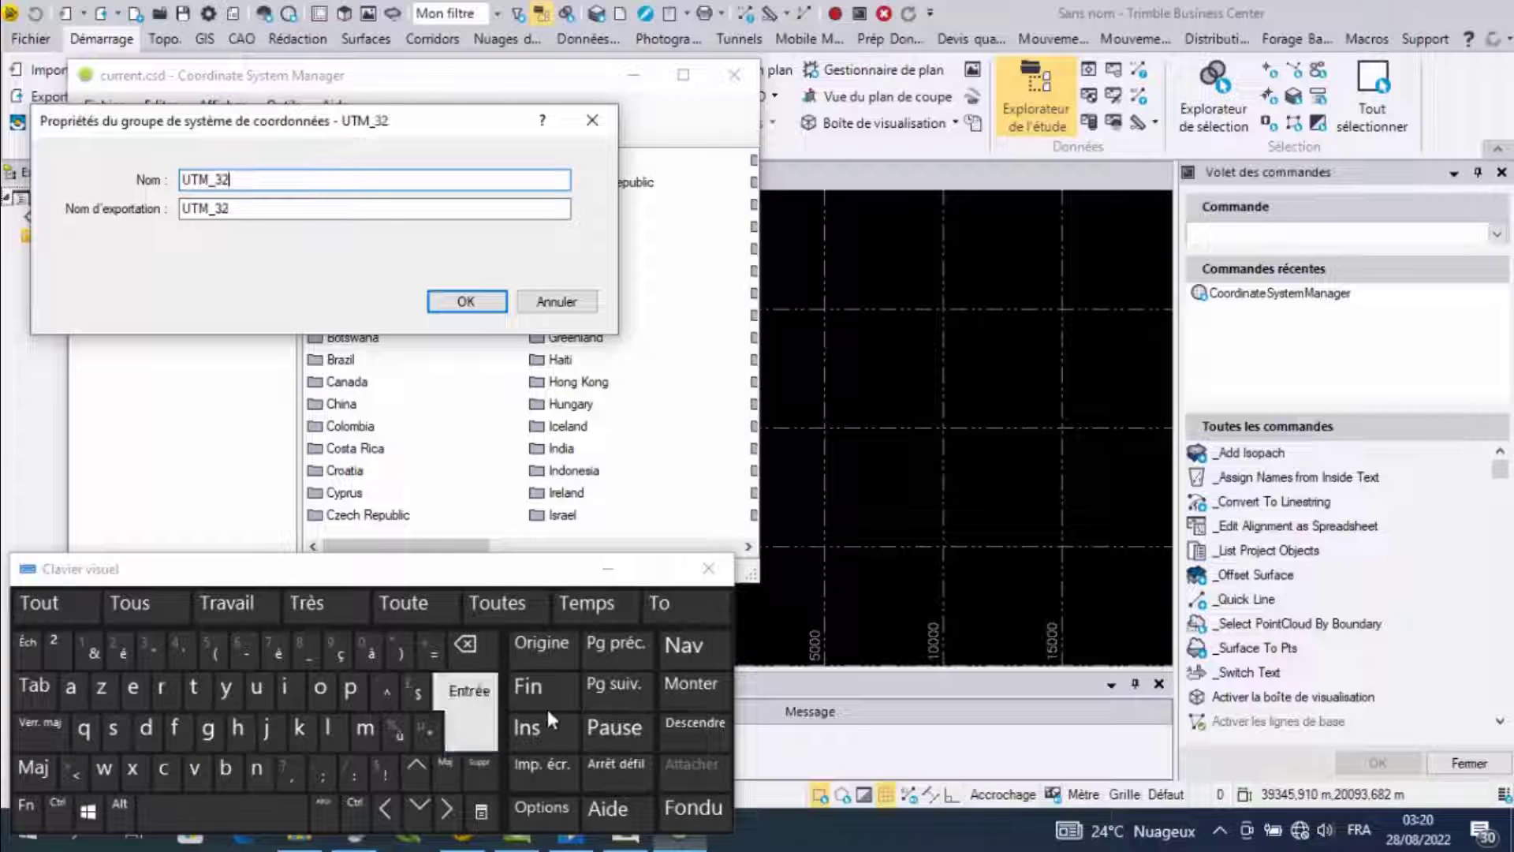
left_click(499, 301)
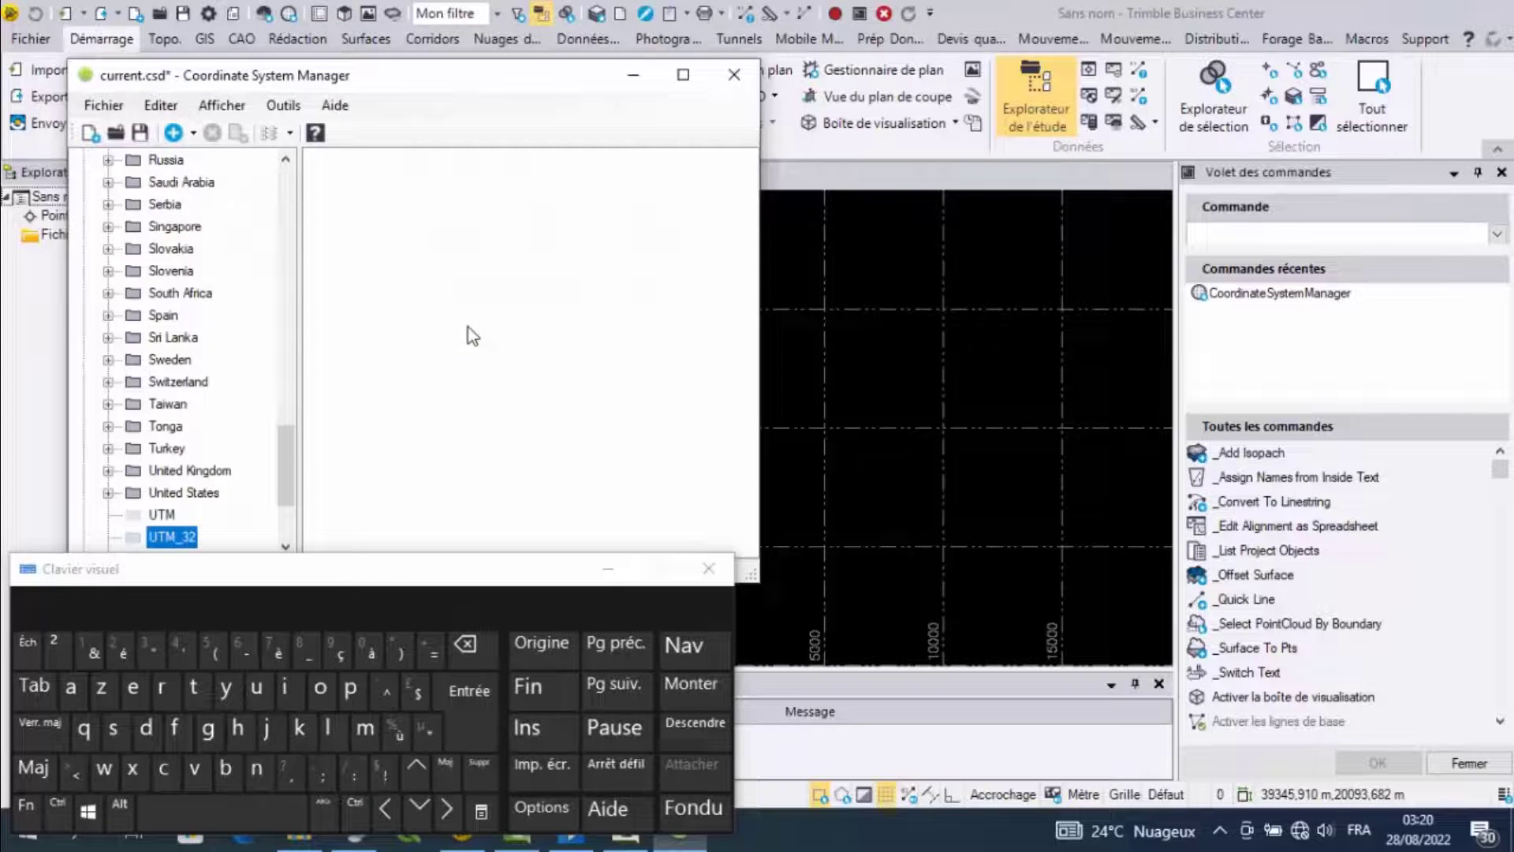
left_click(607, 568)
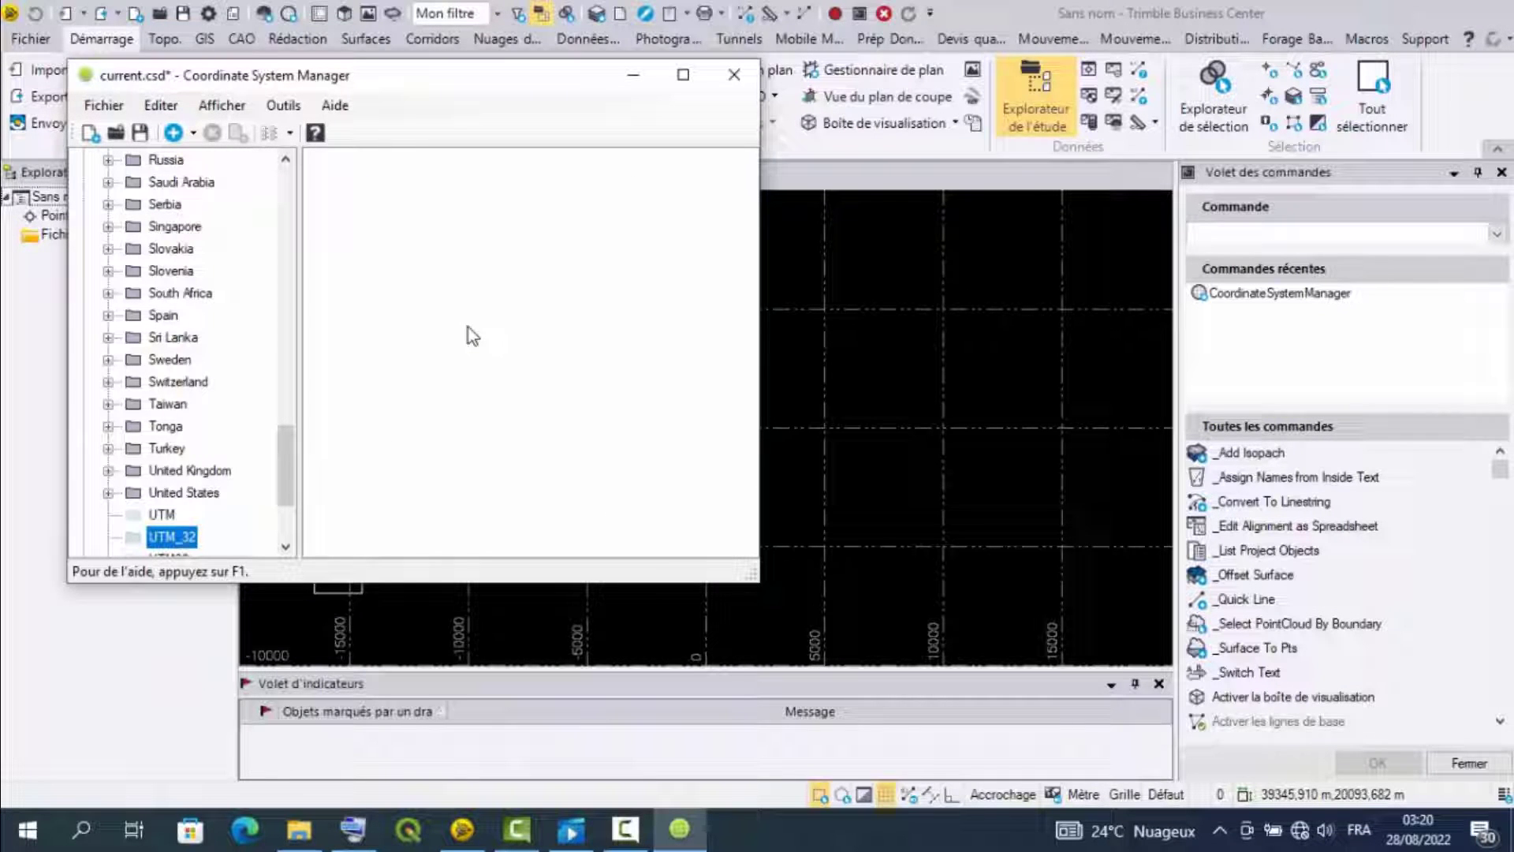
Add a new coordinate system to the UTM_32 group and name it UTM_32
right_click(175, 542)
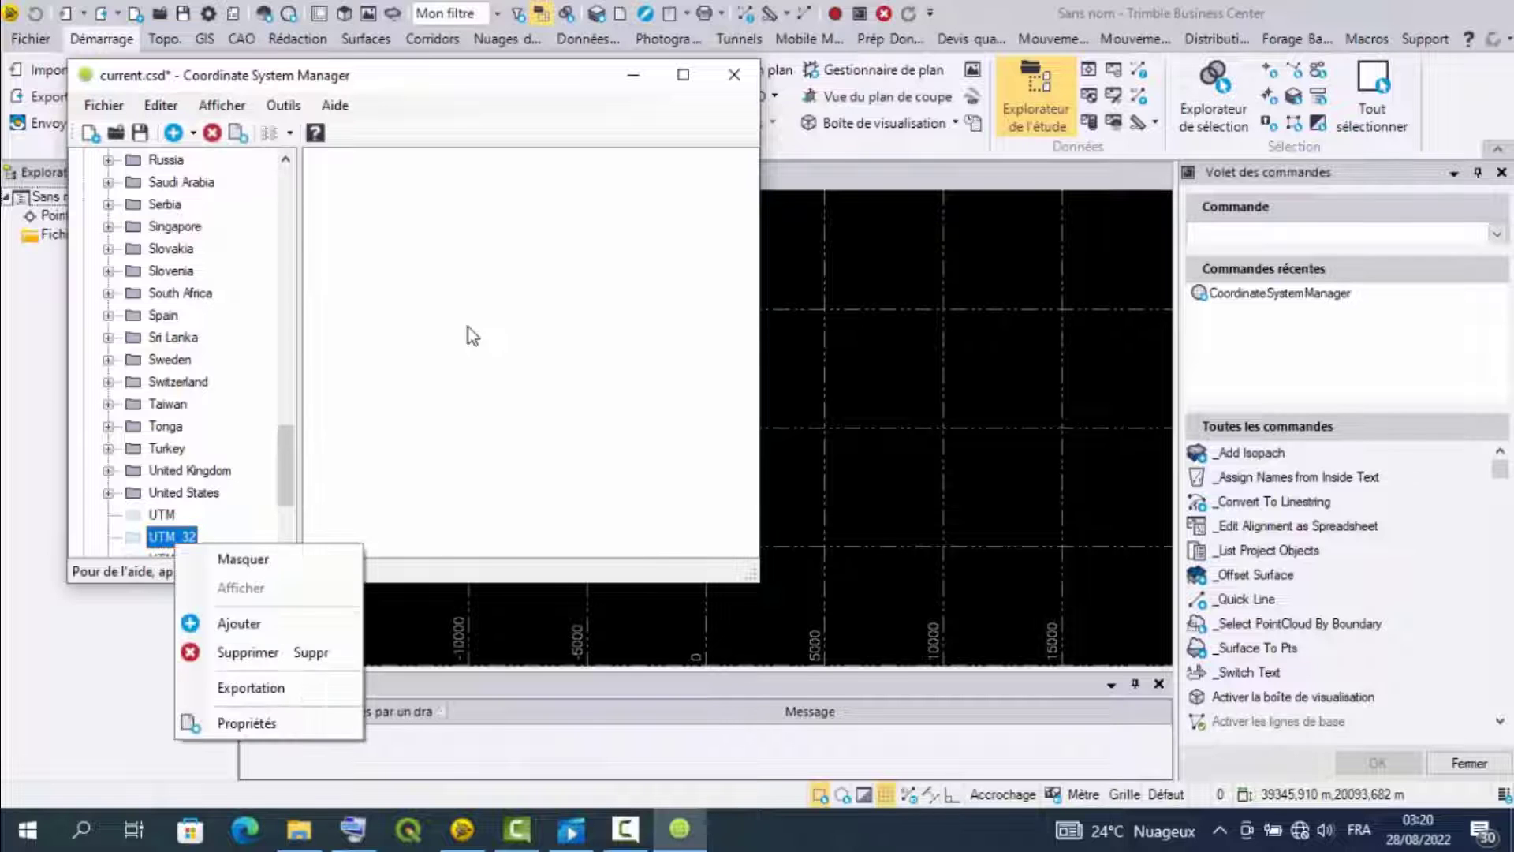
left_click(247, 724)
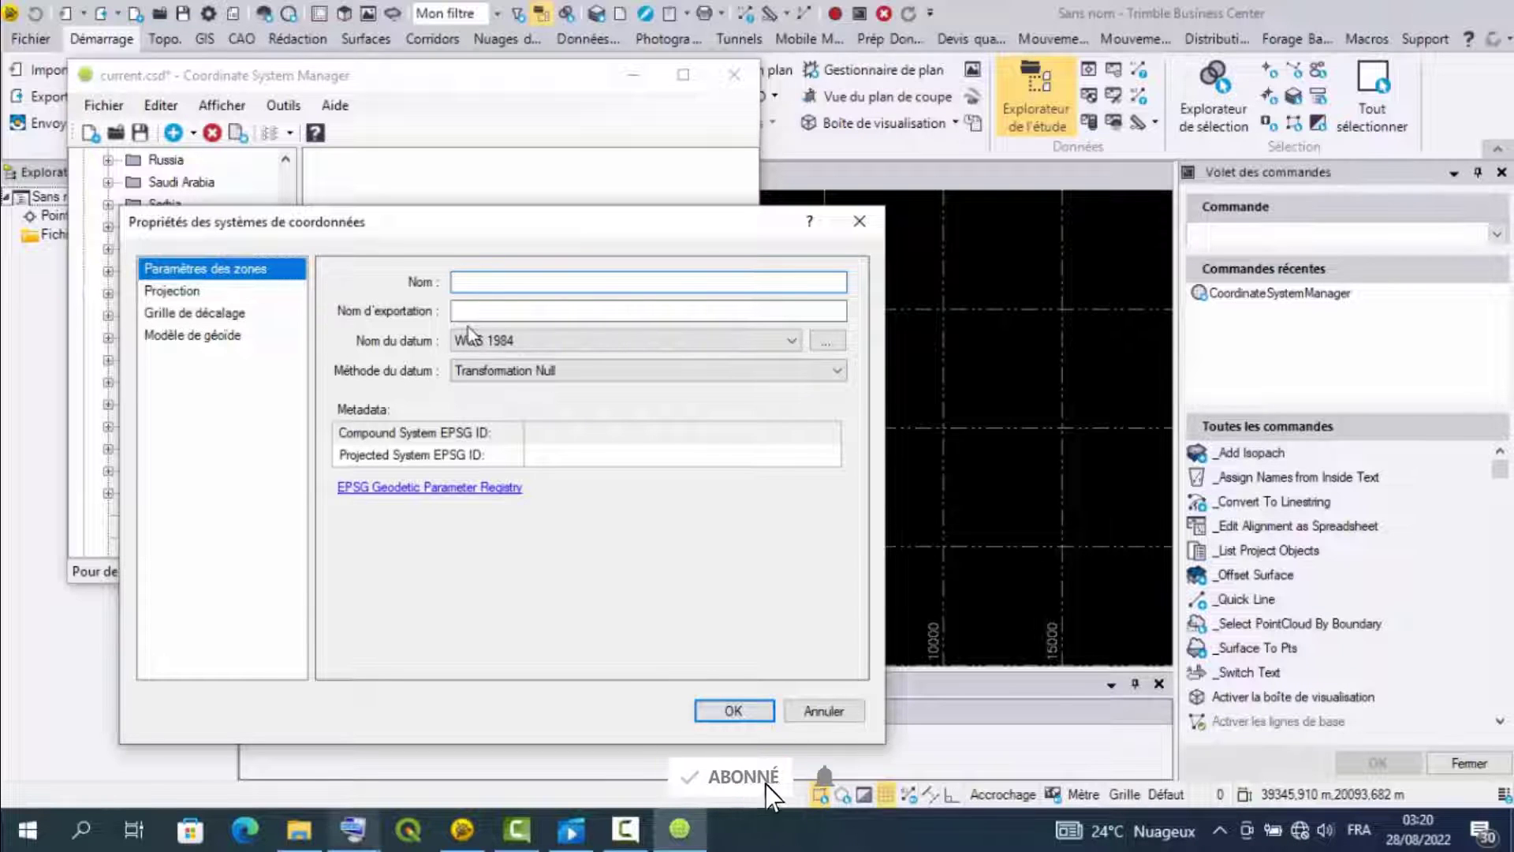
left_click(354, 829)
type("U")
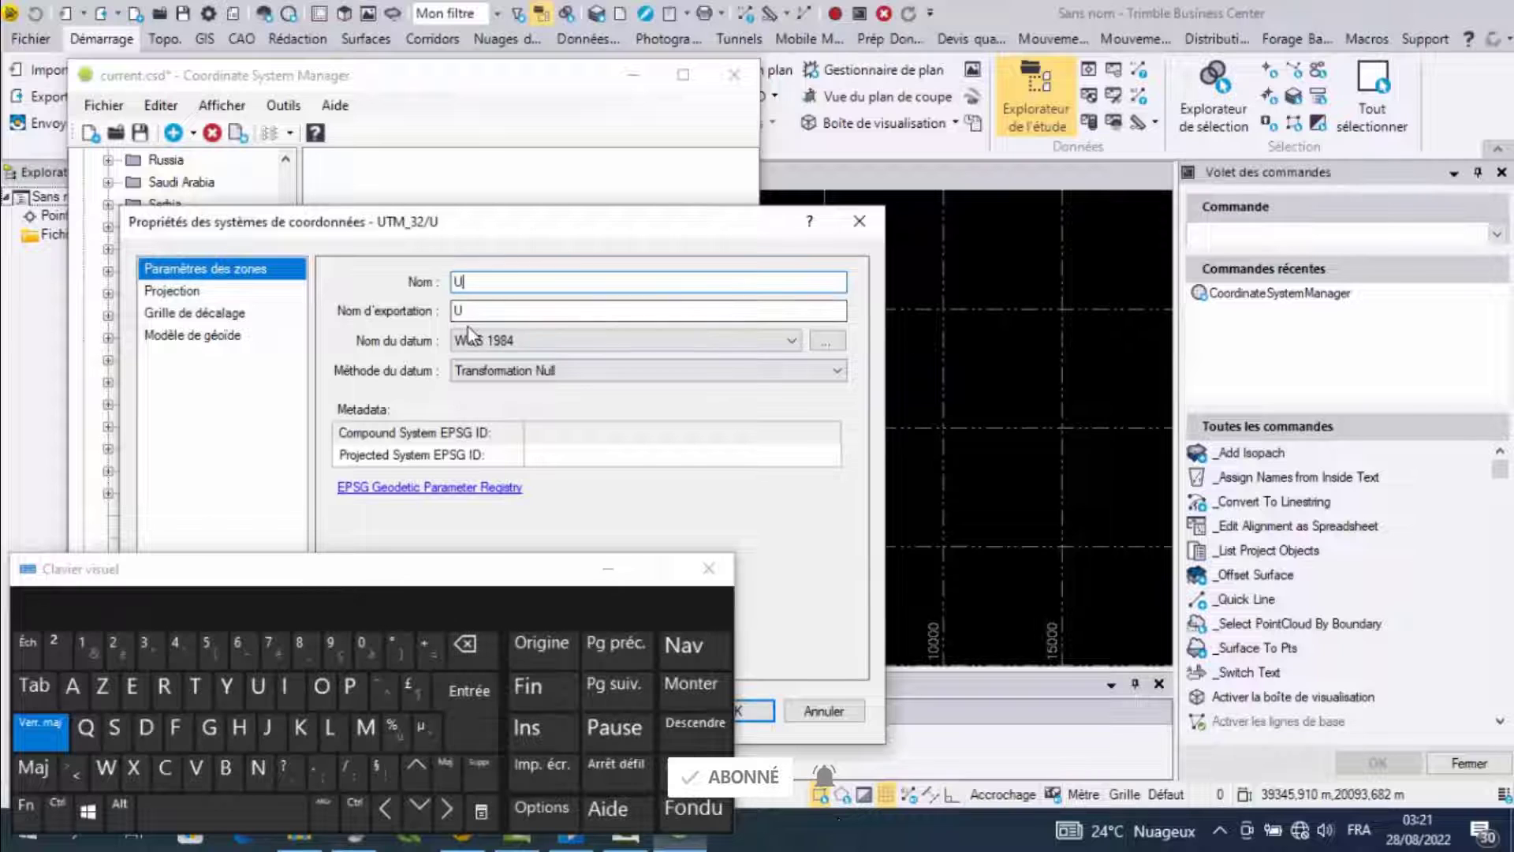
type("TM")
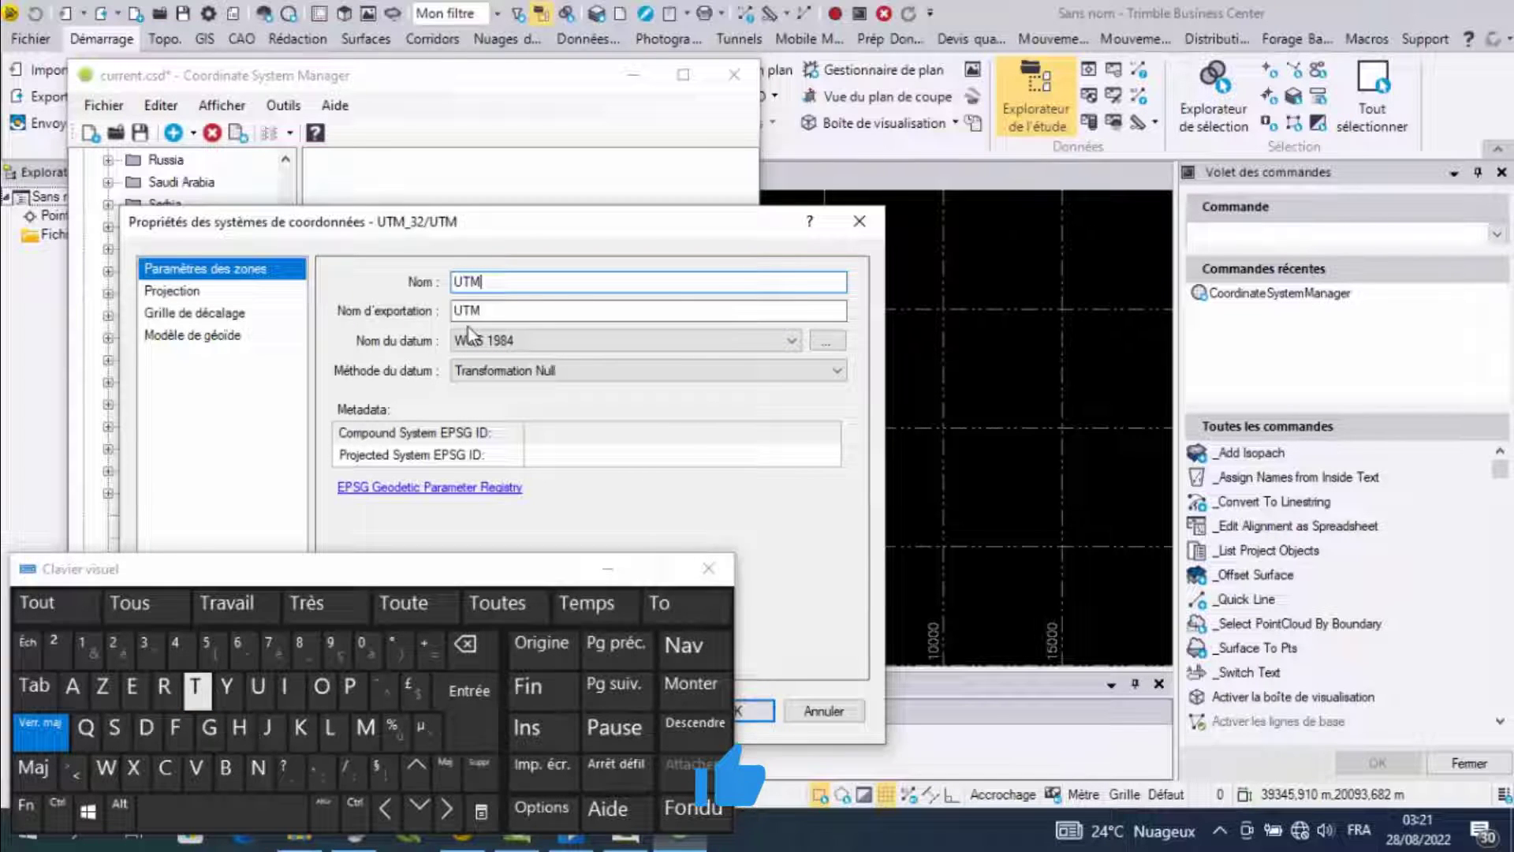
key("Caps_Lock")
type("_32")
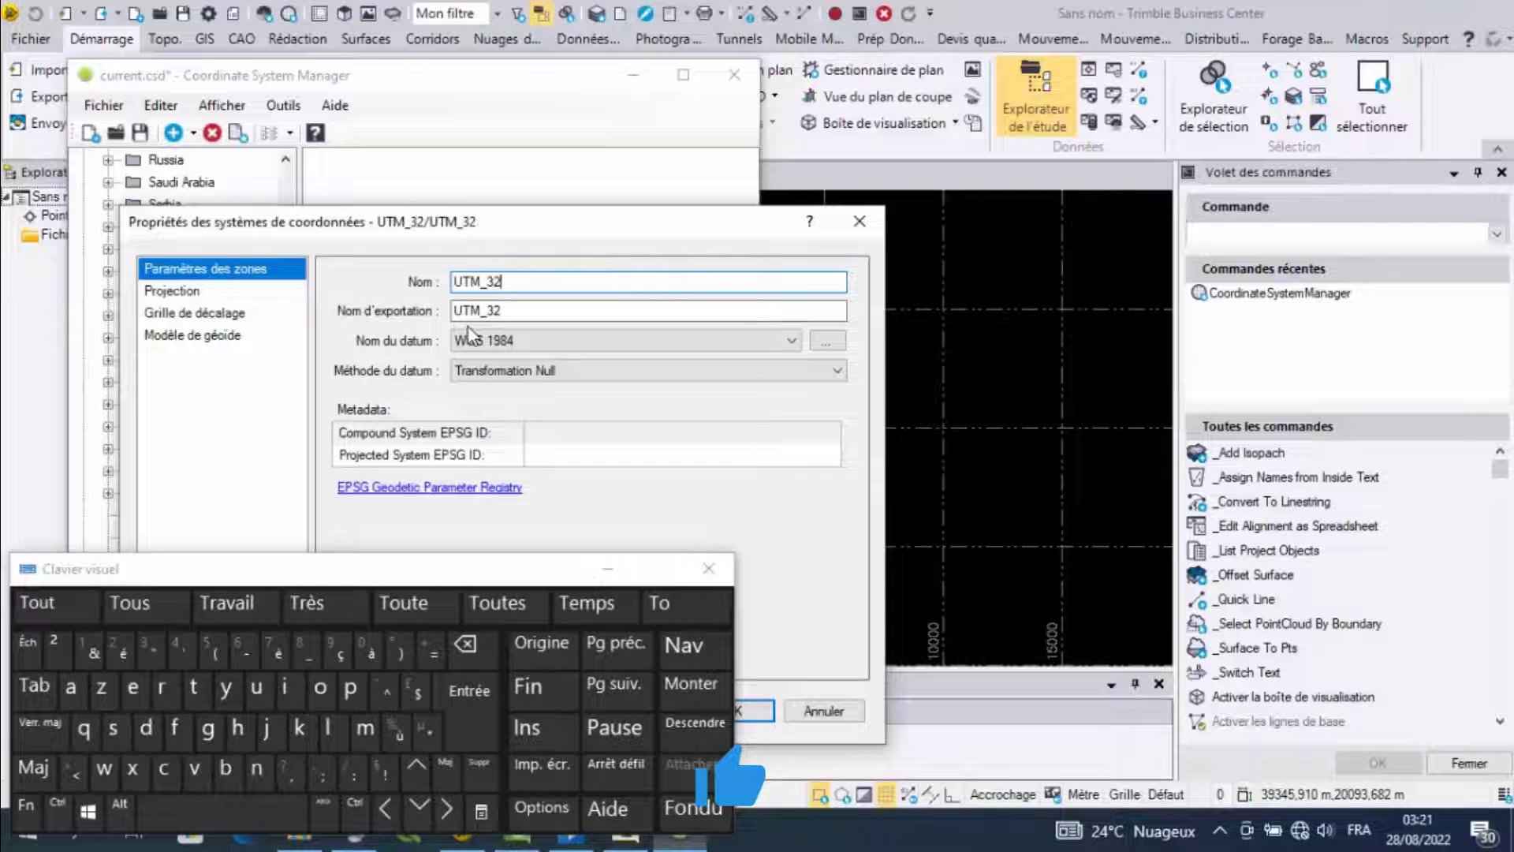
left_click(608, 569)
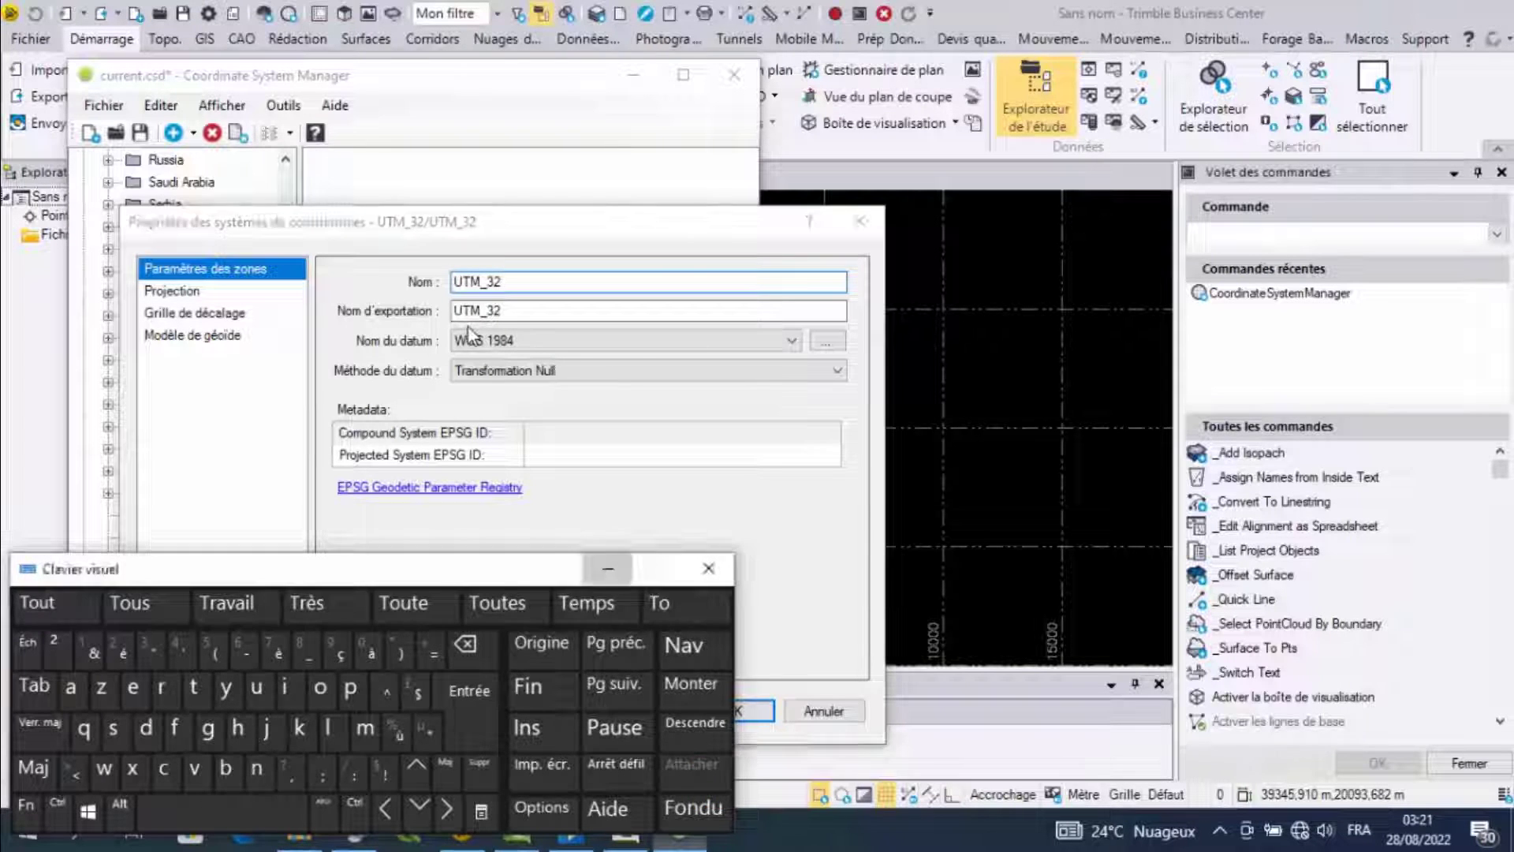
Keep WGS 1984 as the datum and set the Projected System EPSG ID to 32632
left_click(791, 341)
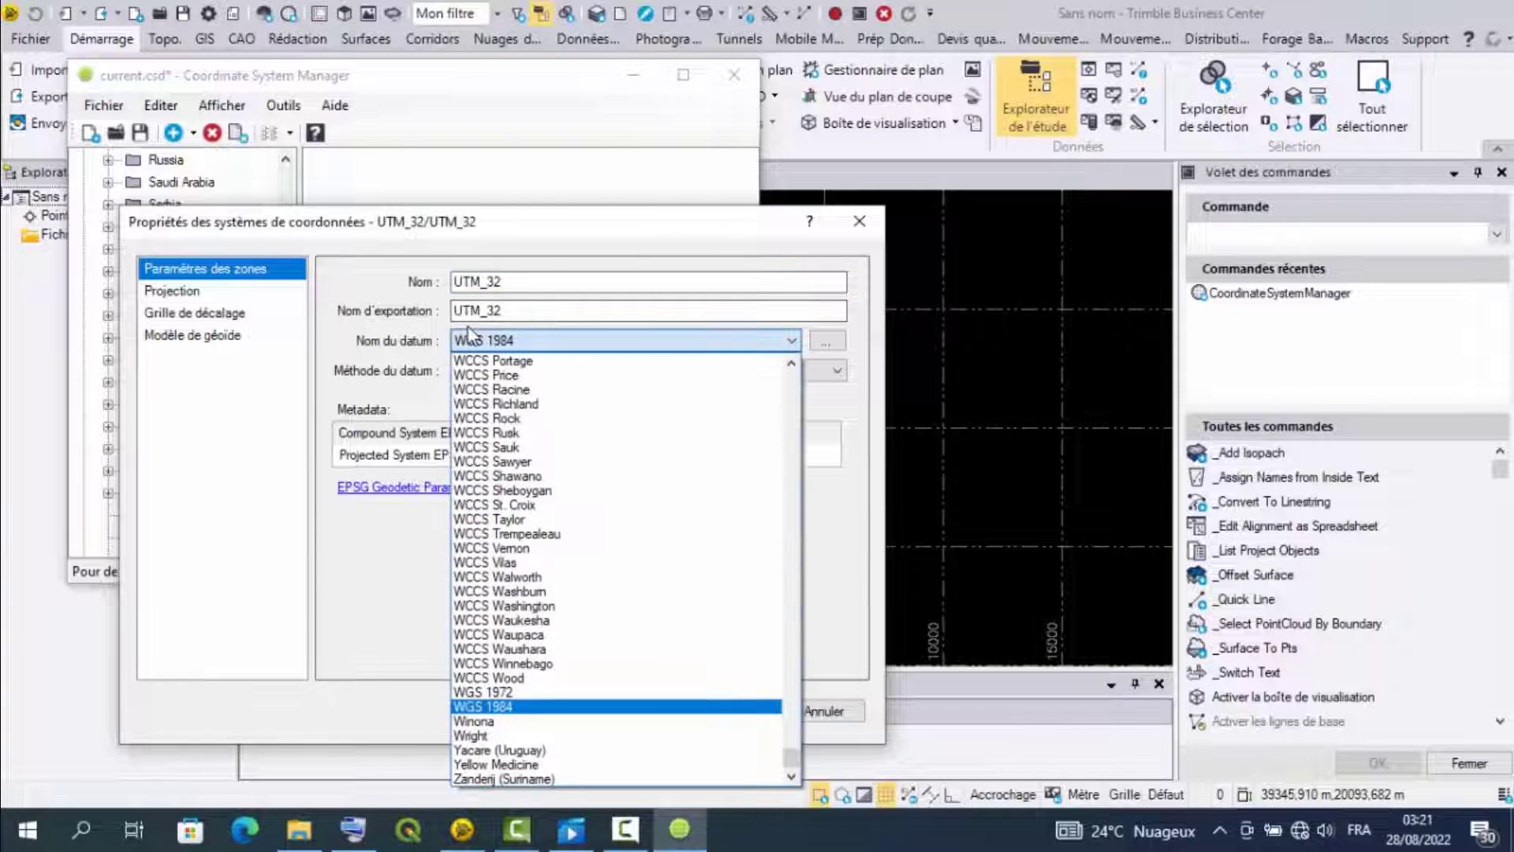
left_click(469, 332)
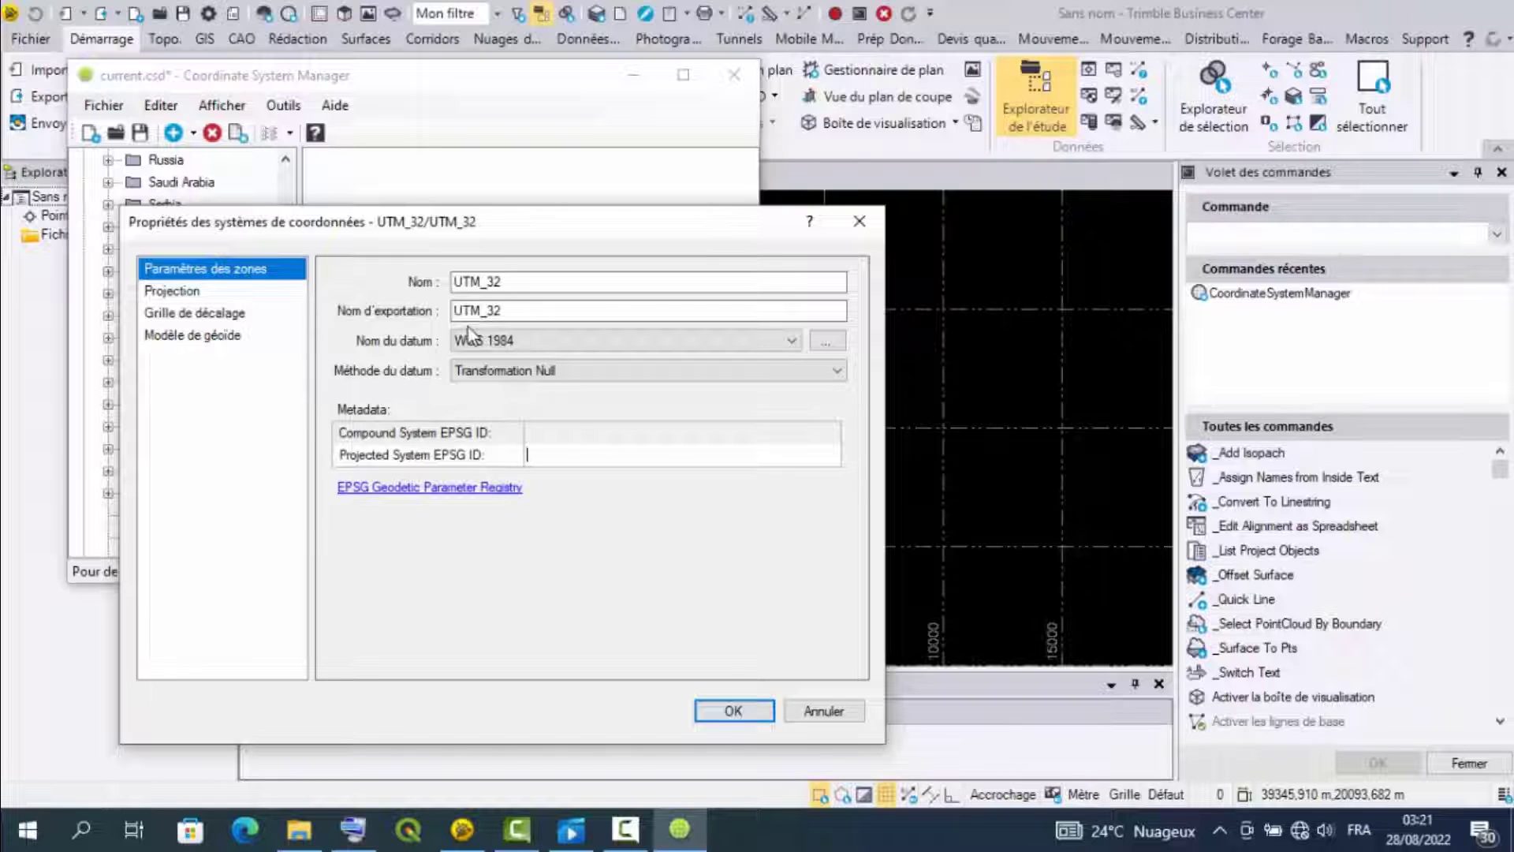
type("32632")
Set the projection to Mercator transverse with central latitude 0° N and central longitude 9° E
key("ctrl+Tab")
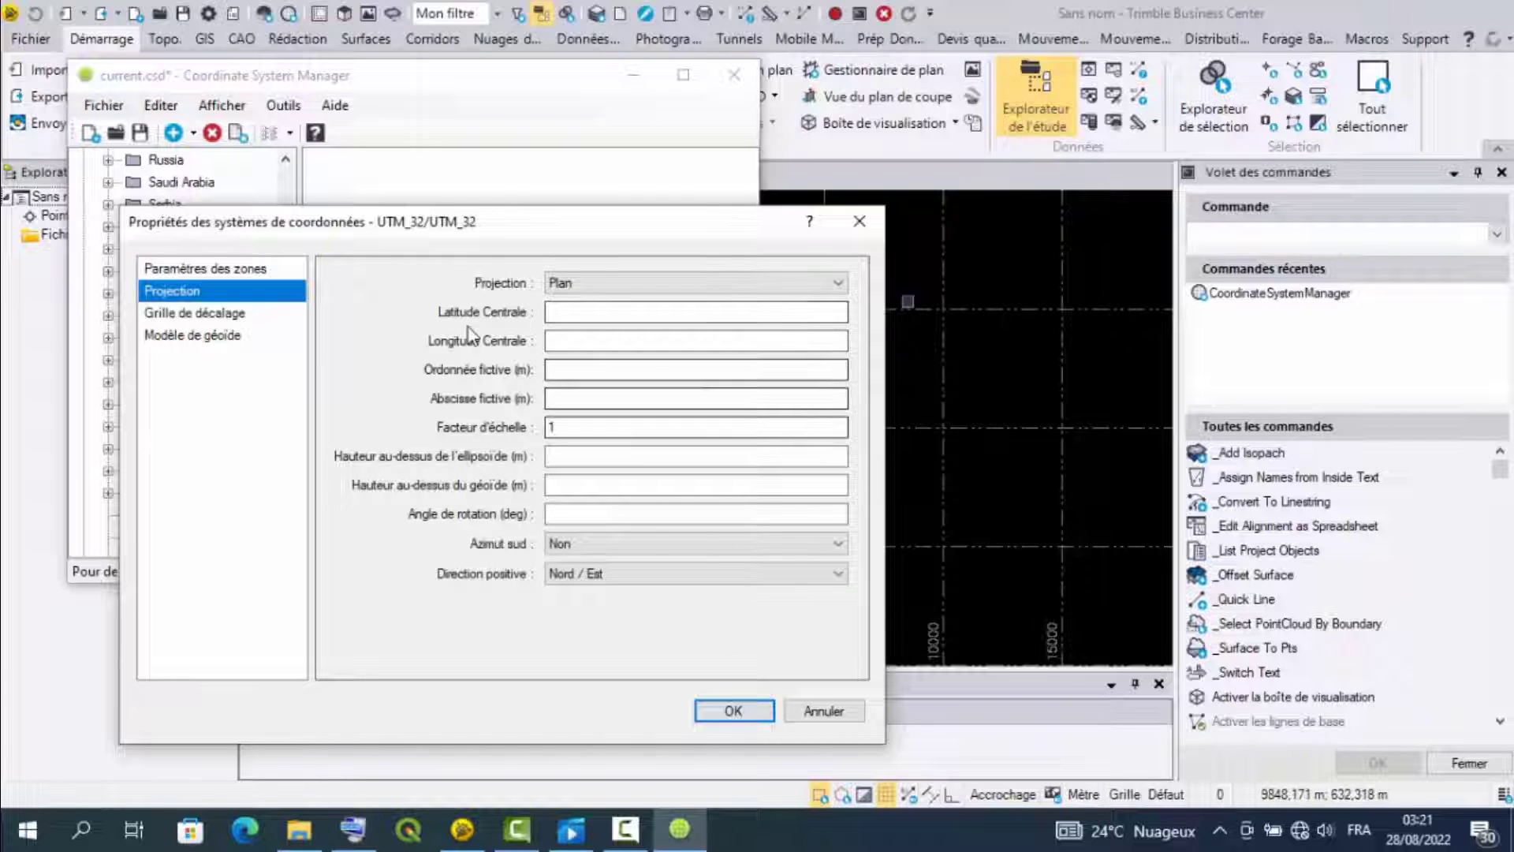
key("alt+Down")
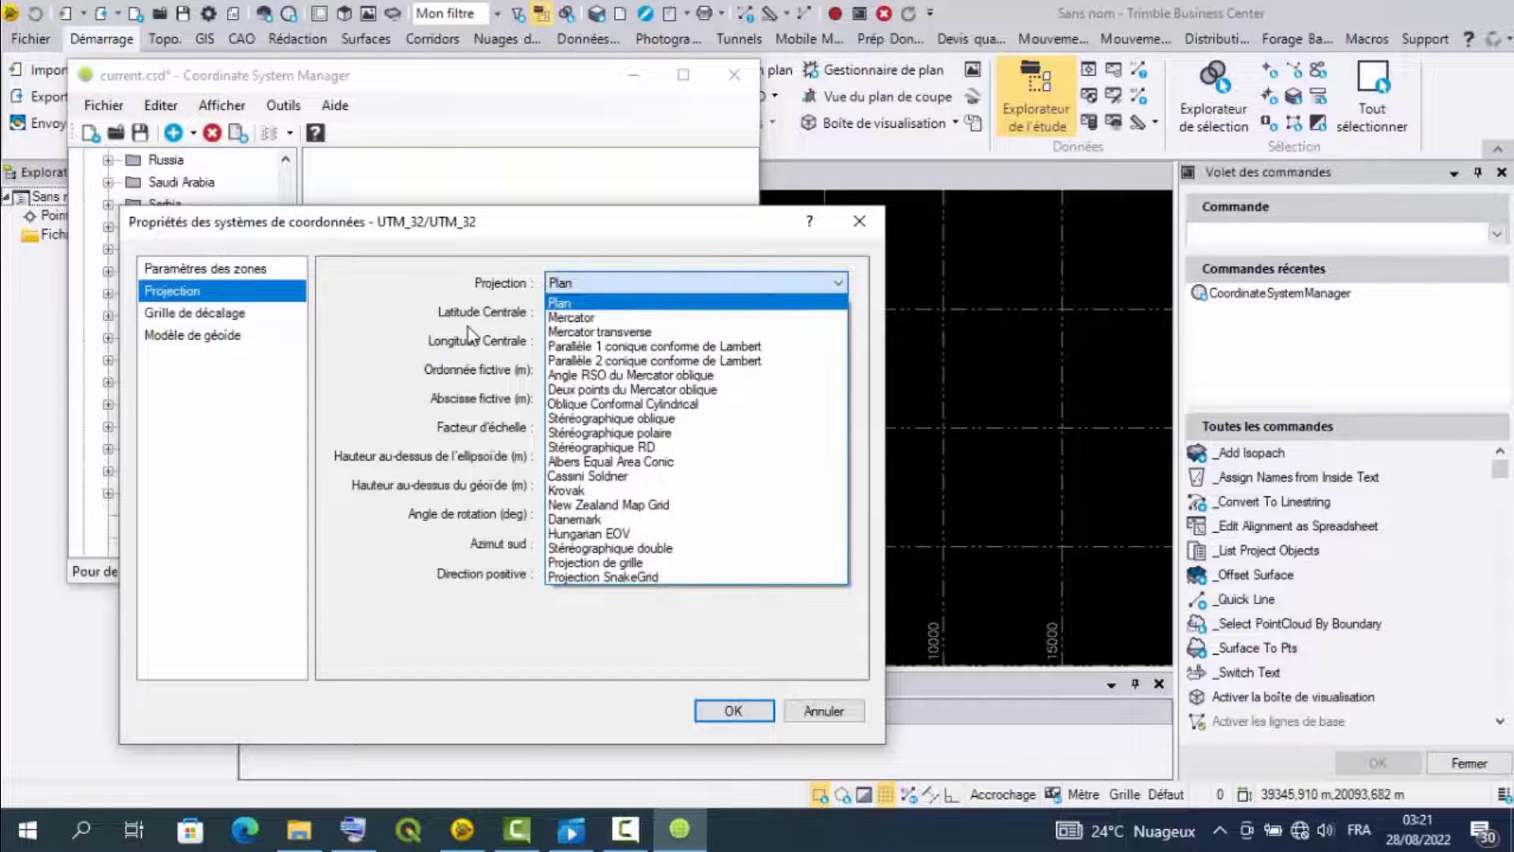
key("Return")
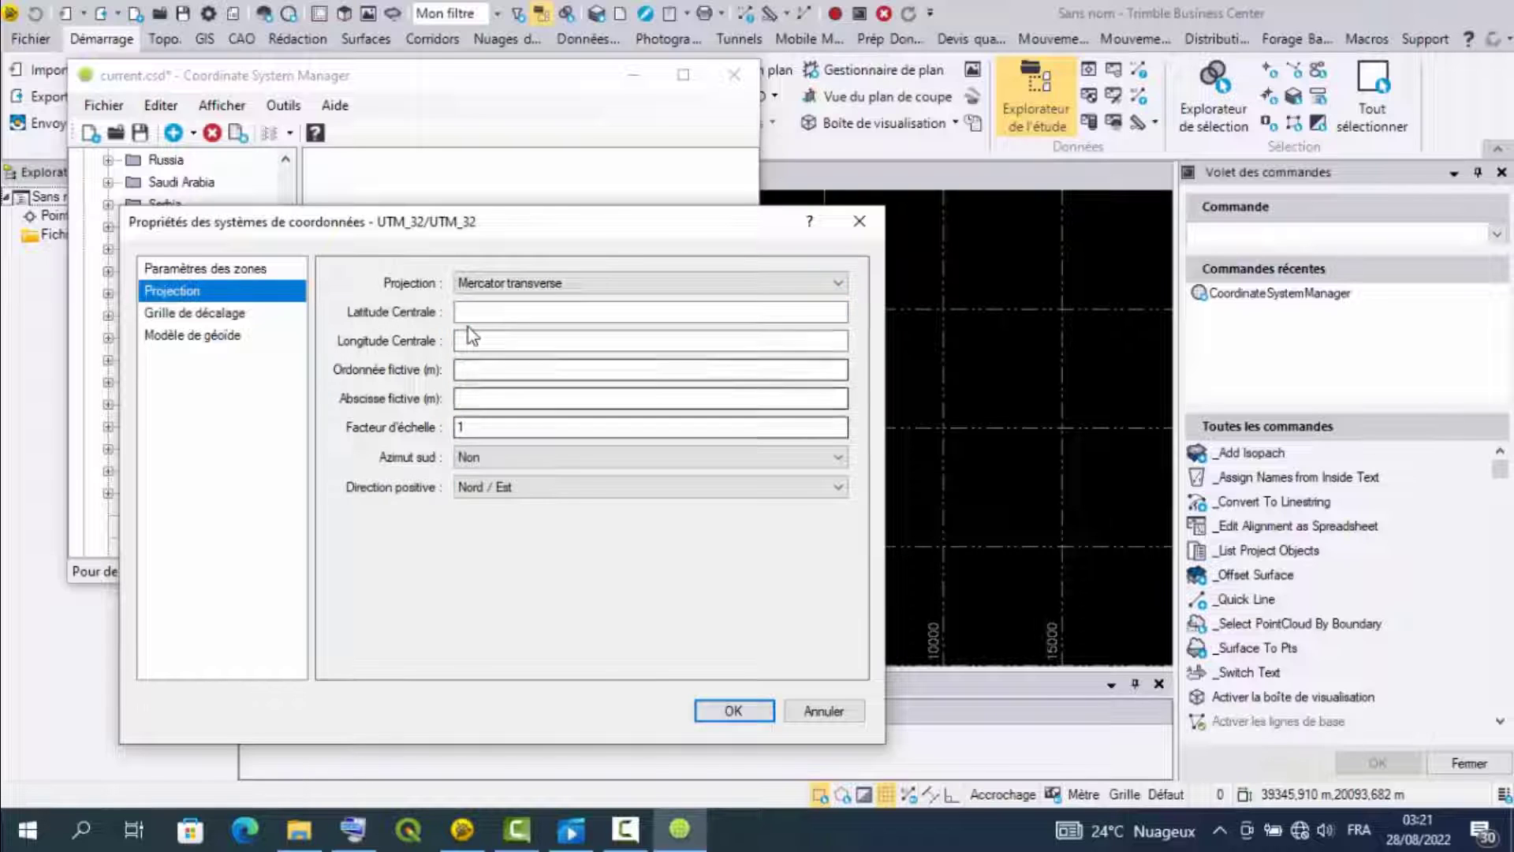
key("Tab")
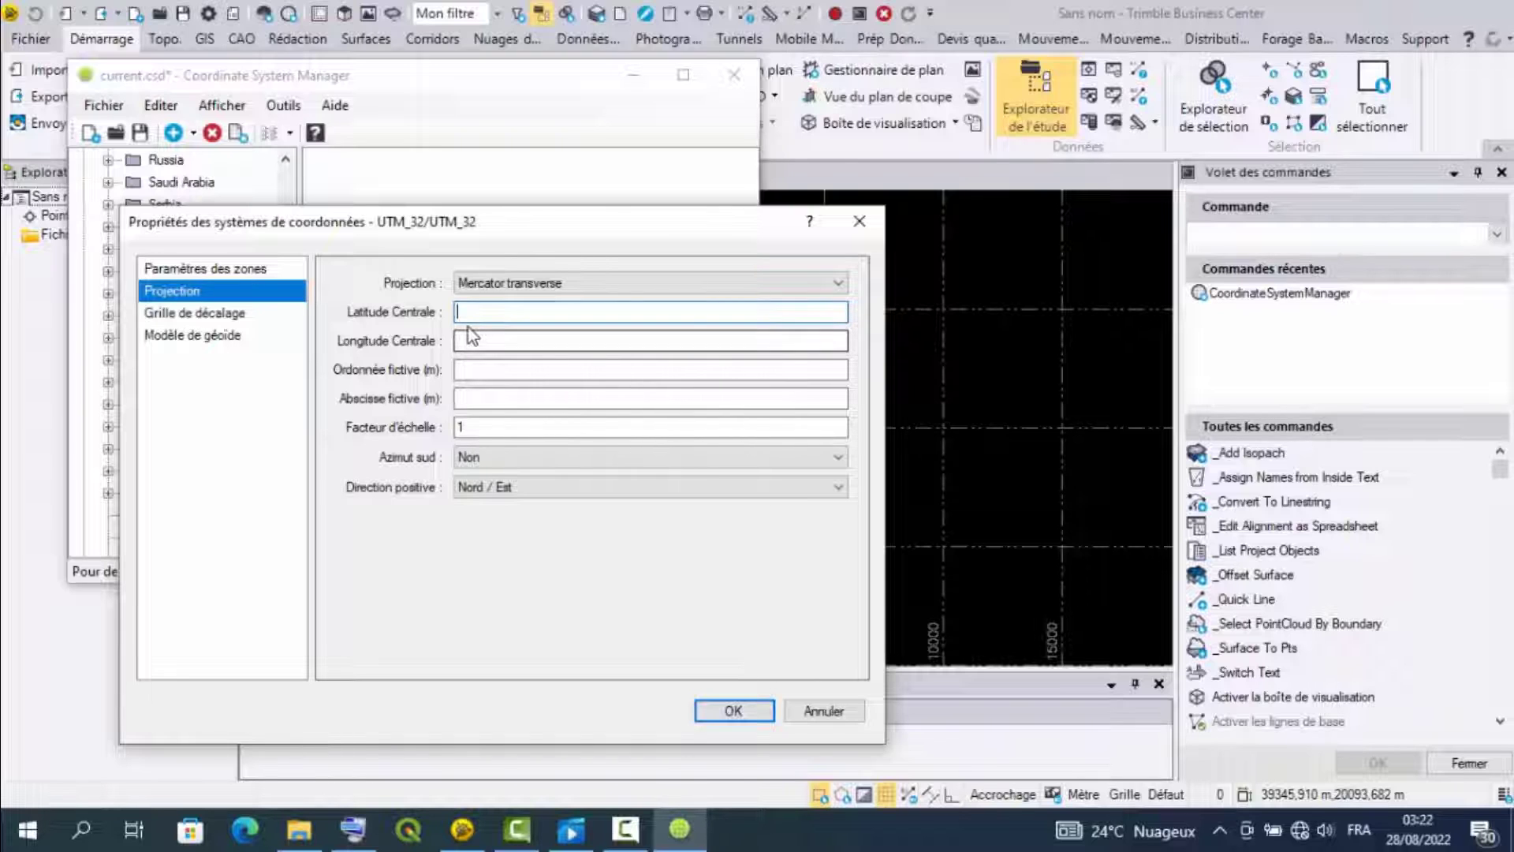
type("0")
key("Tab")
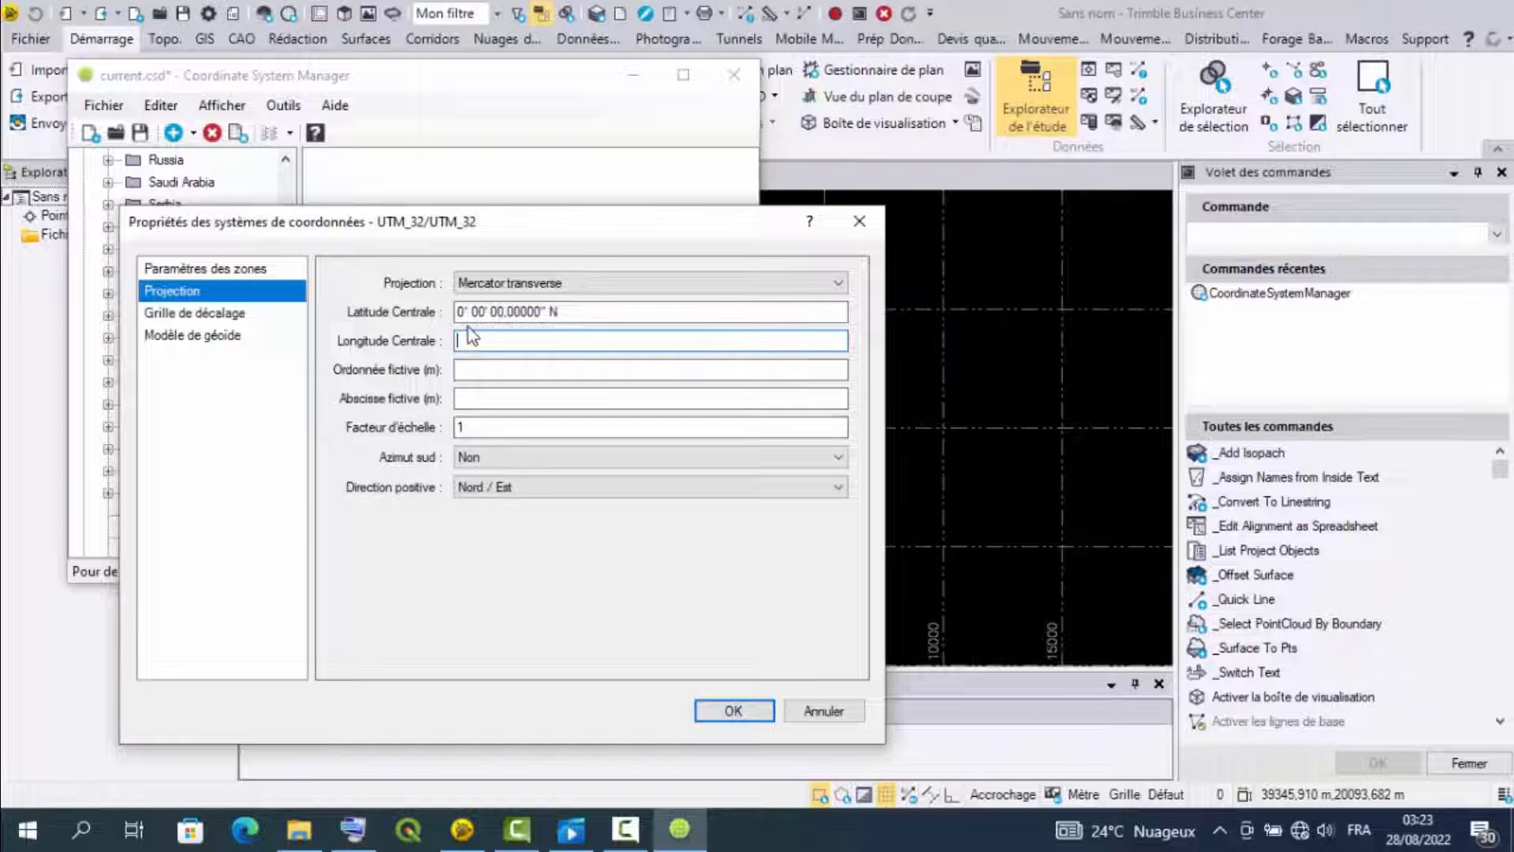
type("9")
key("Tab")
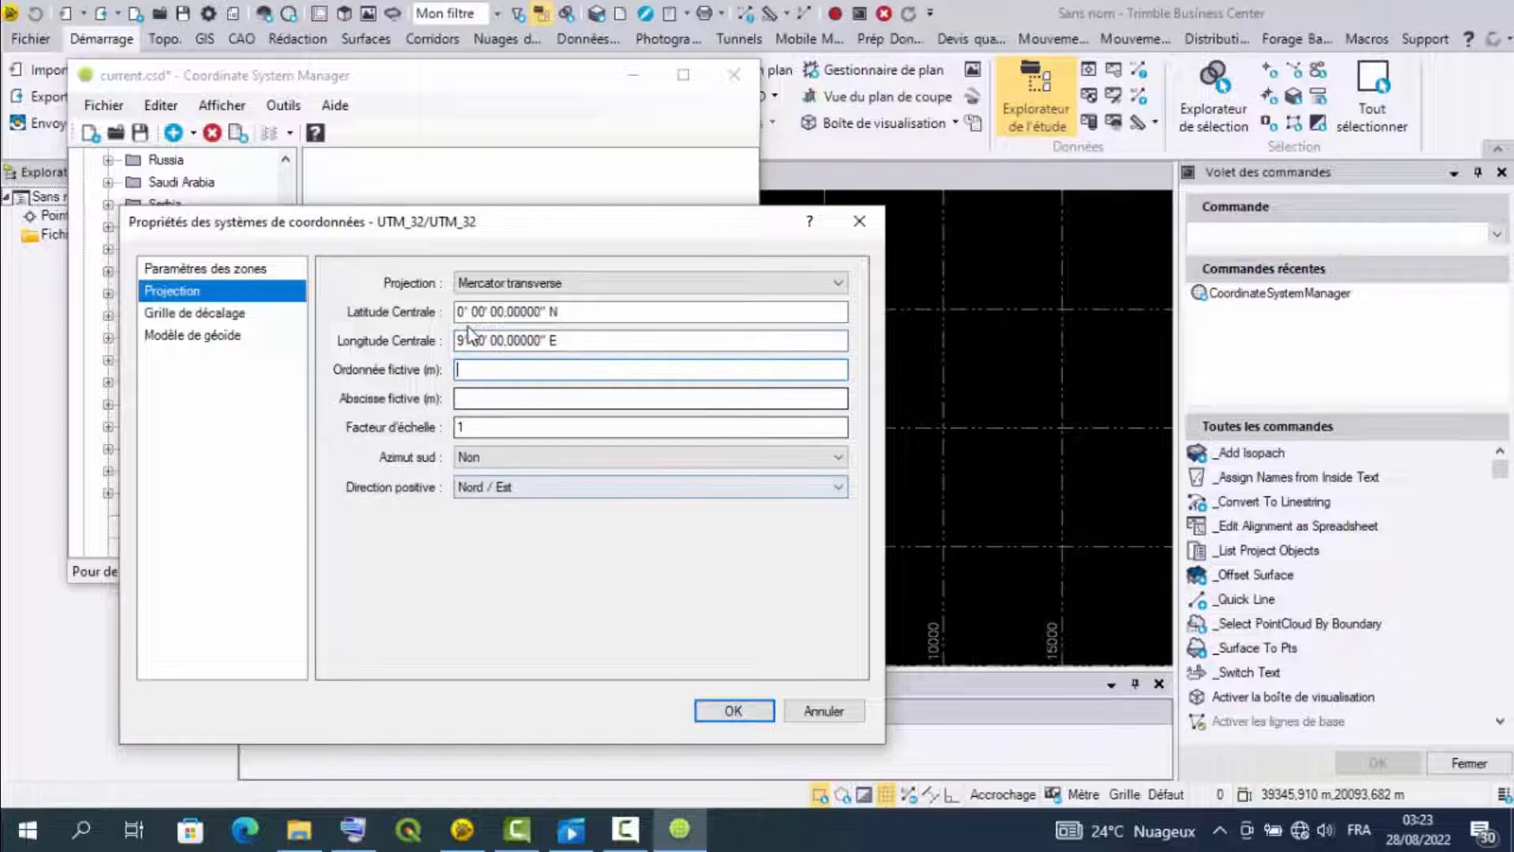
Set the projection's false northing to 0 m, false easting to 500000 m and scale factor to 0.9996
type("0")
key("Tab")
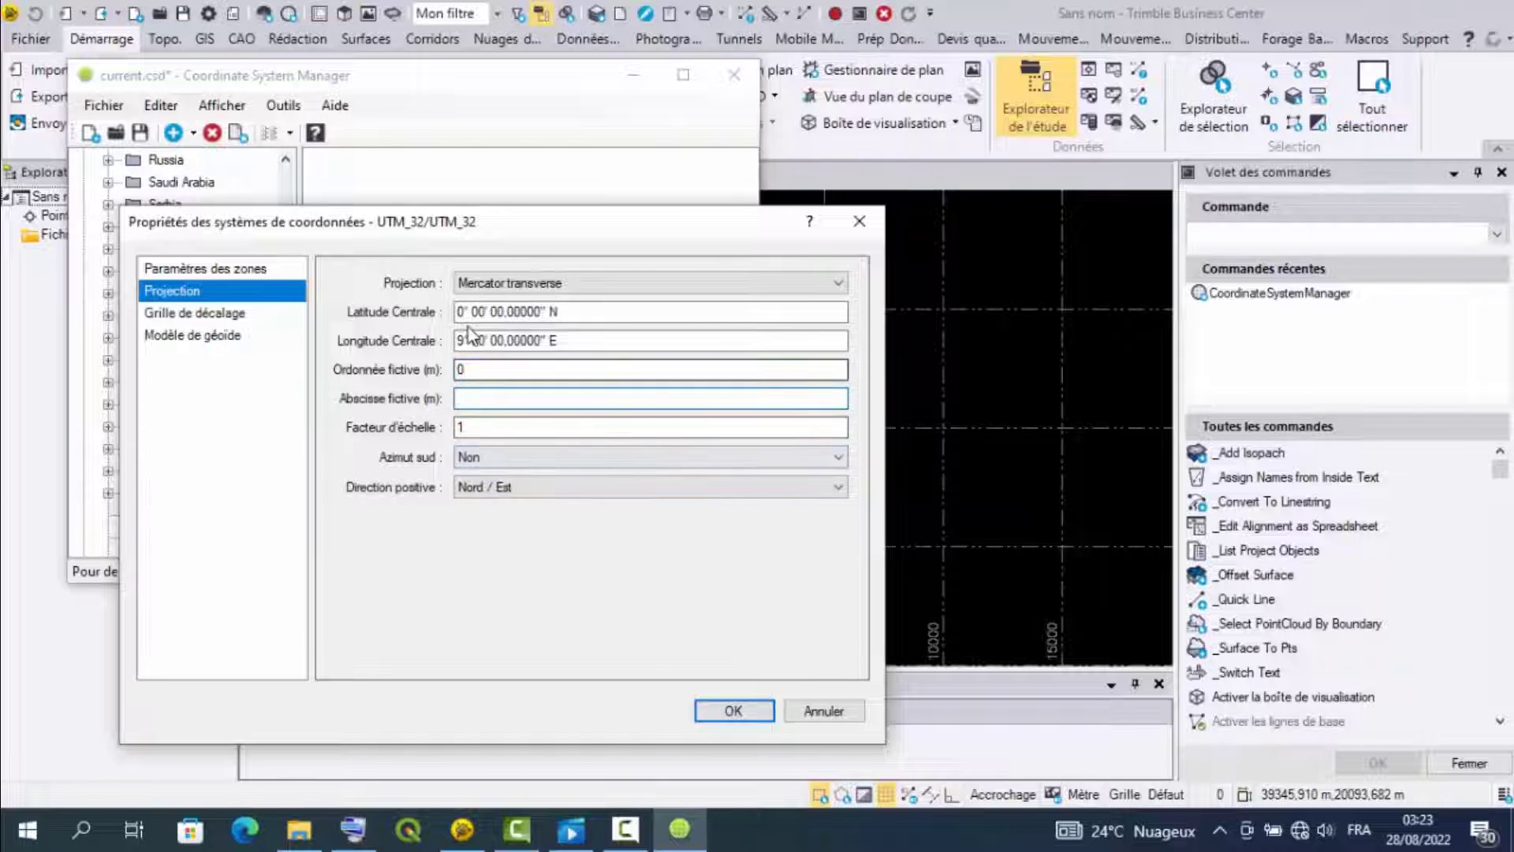
type("5")
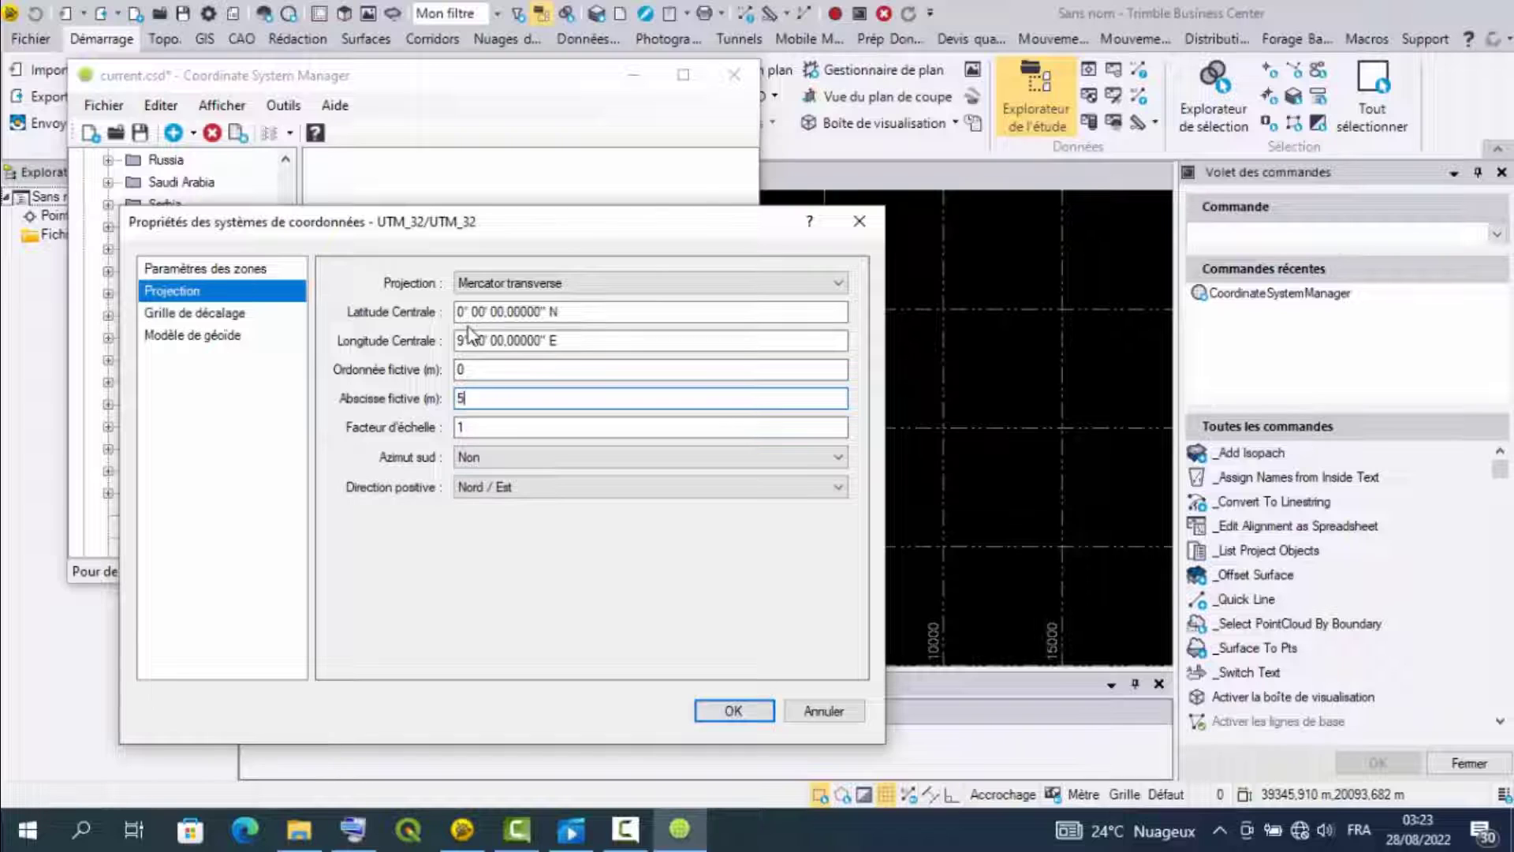
type("00000")
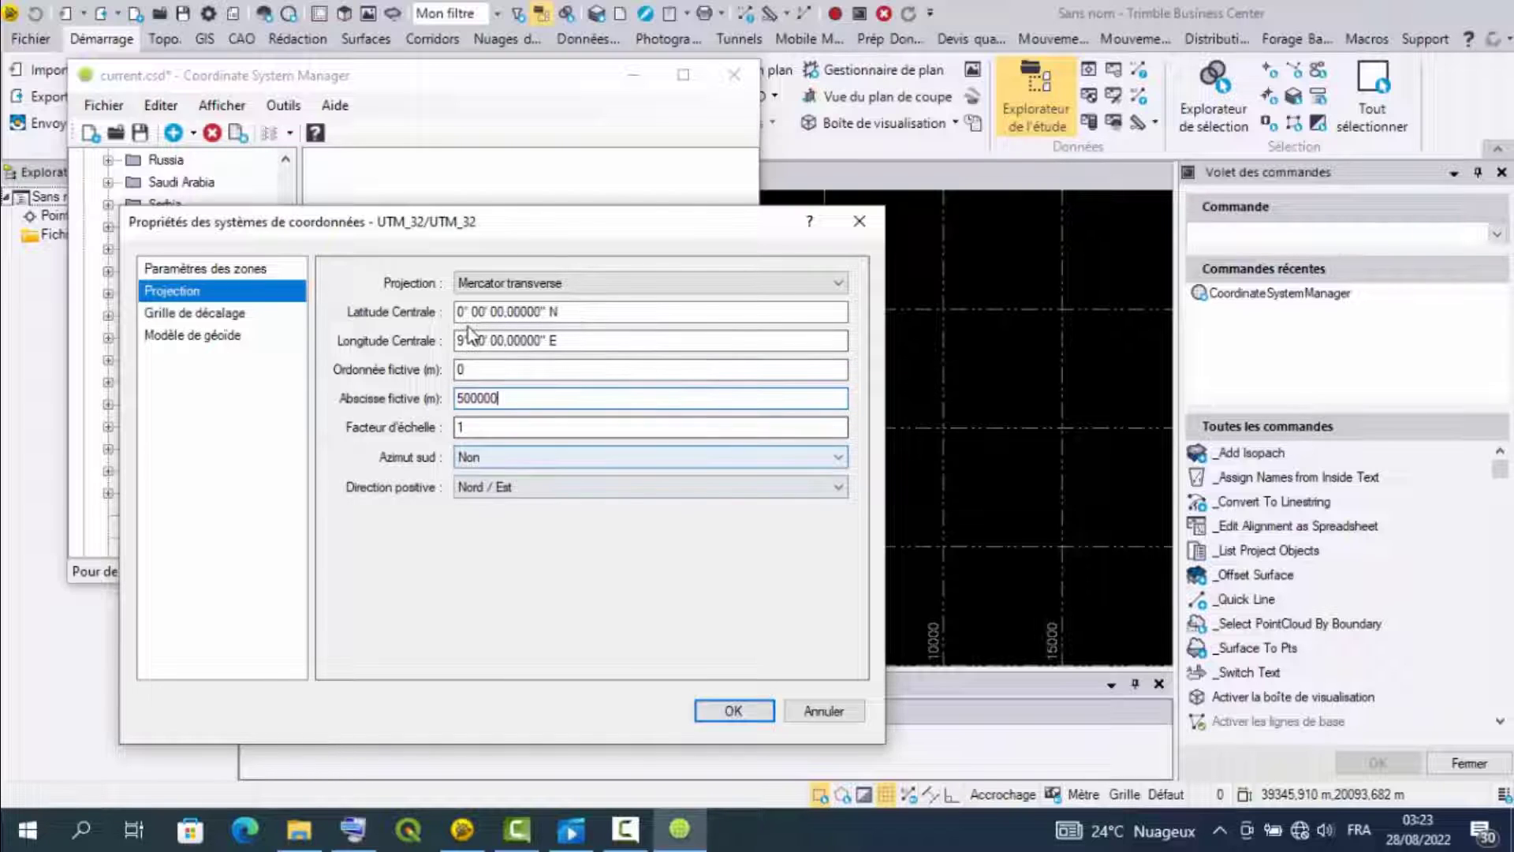
key("Tab")
type("0.")
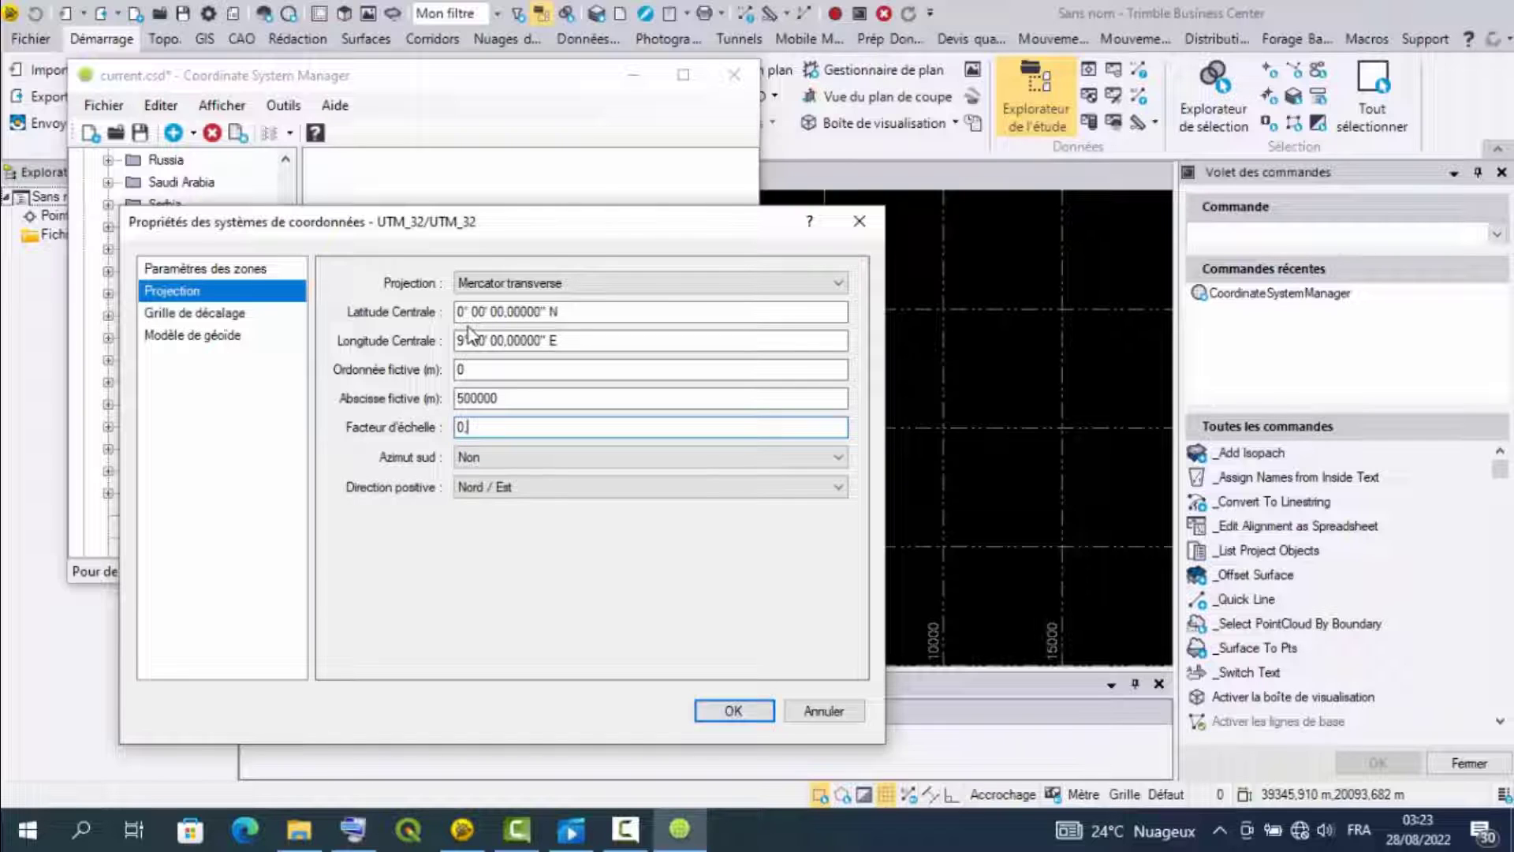
type("9996")
key("Tab")
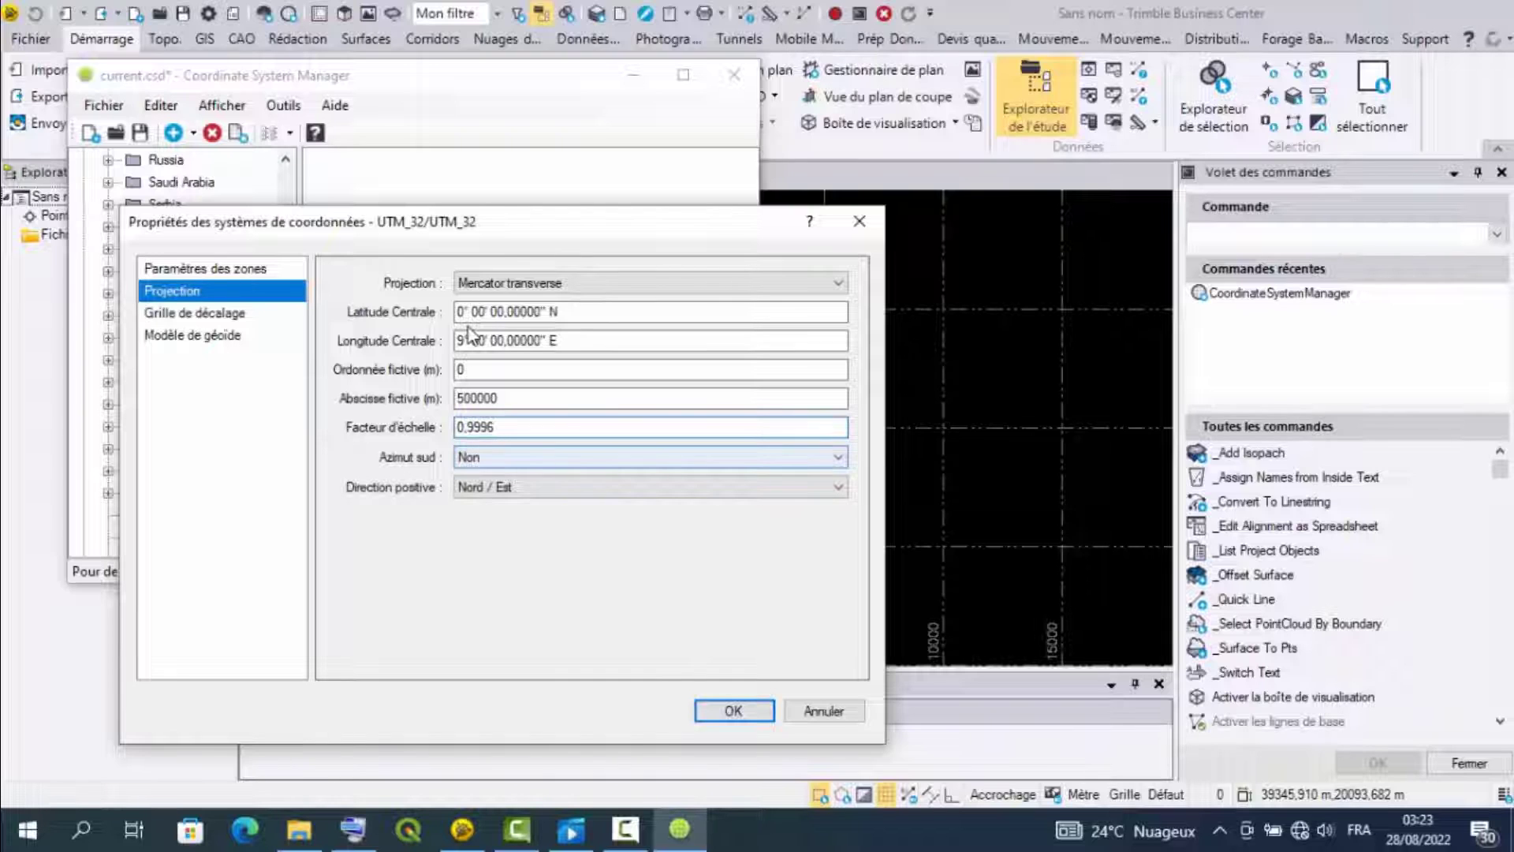
key("Tab")
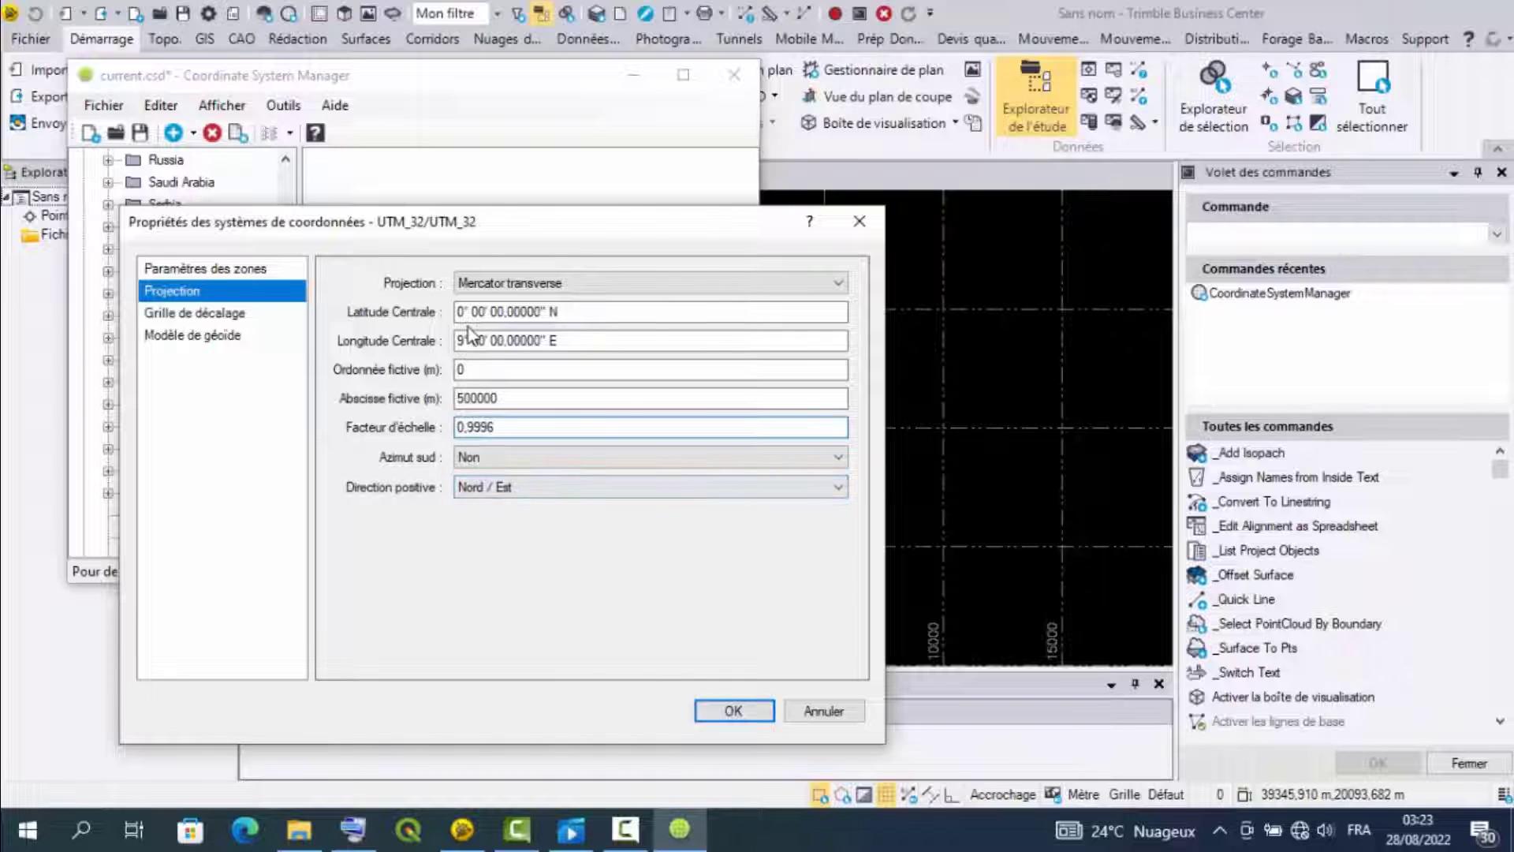
Set the UTM_32 zone's geoid method to Modèle de grille de géoïde with the EGM_08_1_seconde model, and accept the coordinate system properties
key("ctrl+Tab")
key("ctrl+Tab")
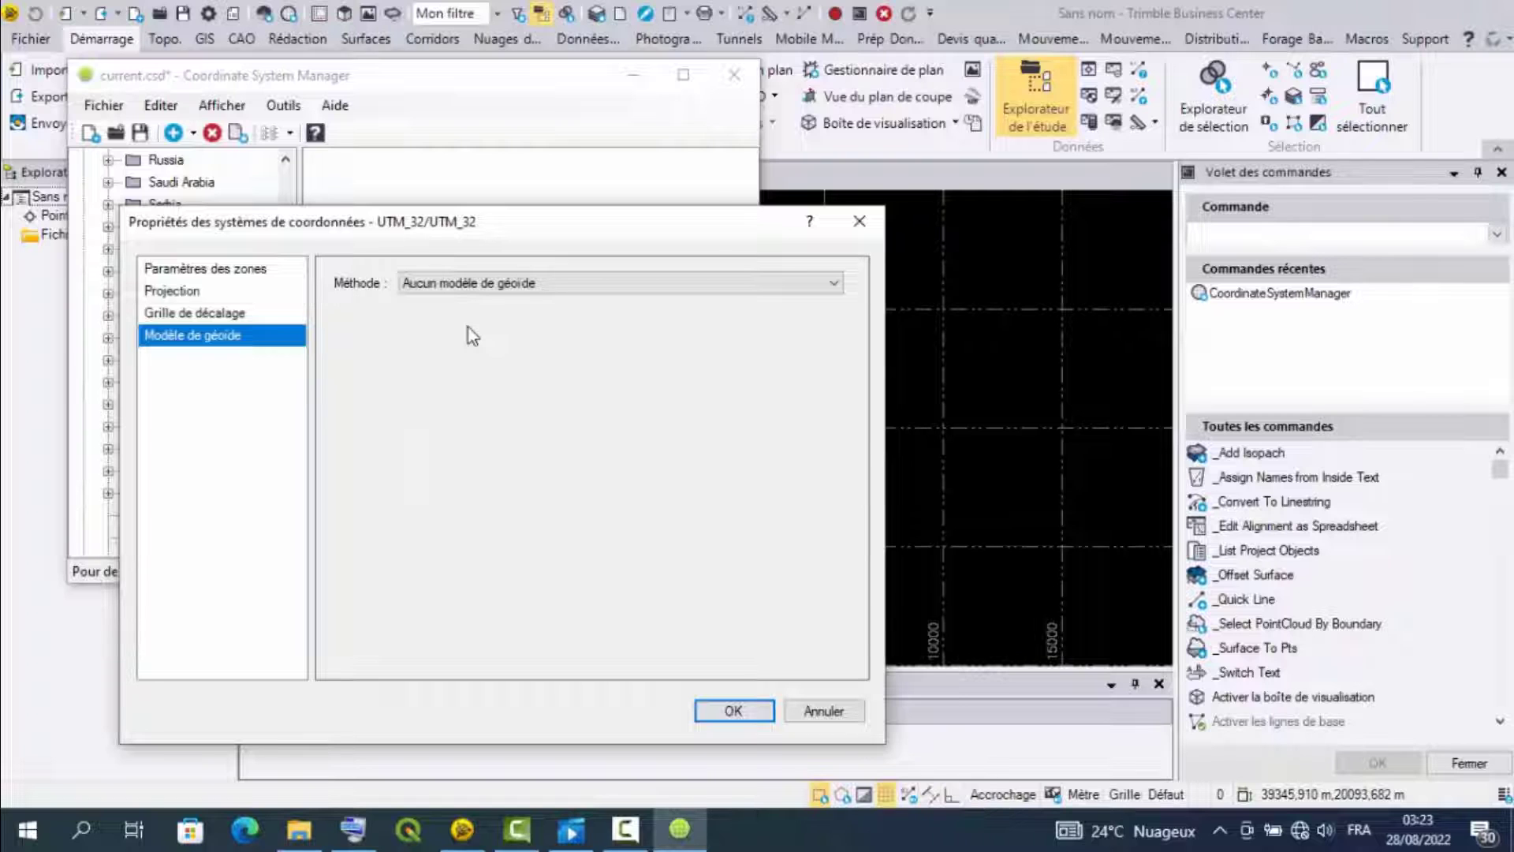
left_click(473, 283)
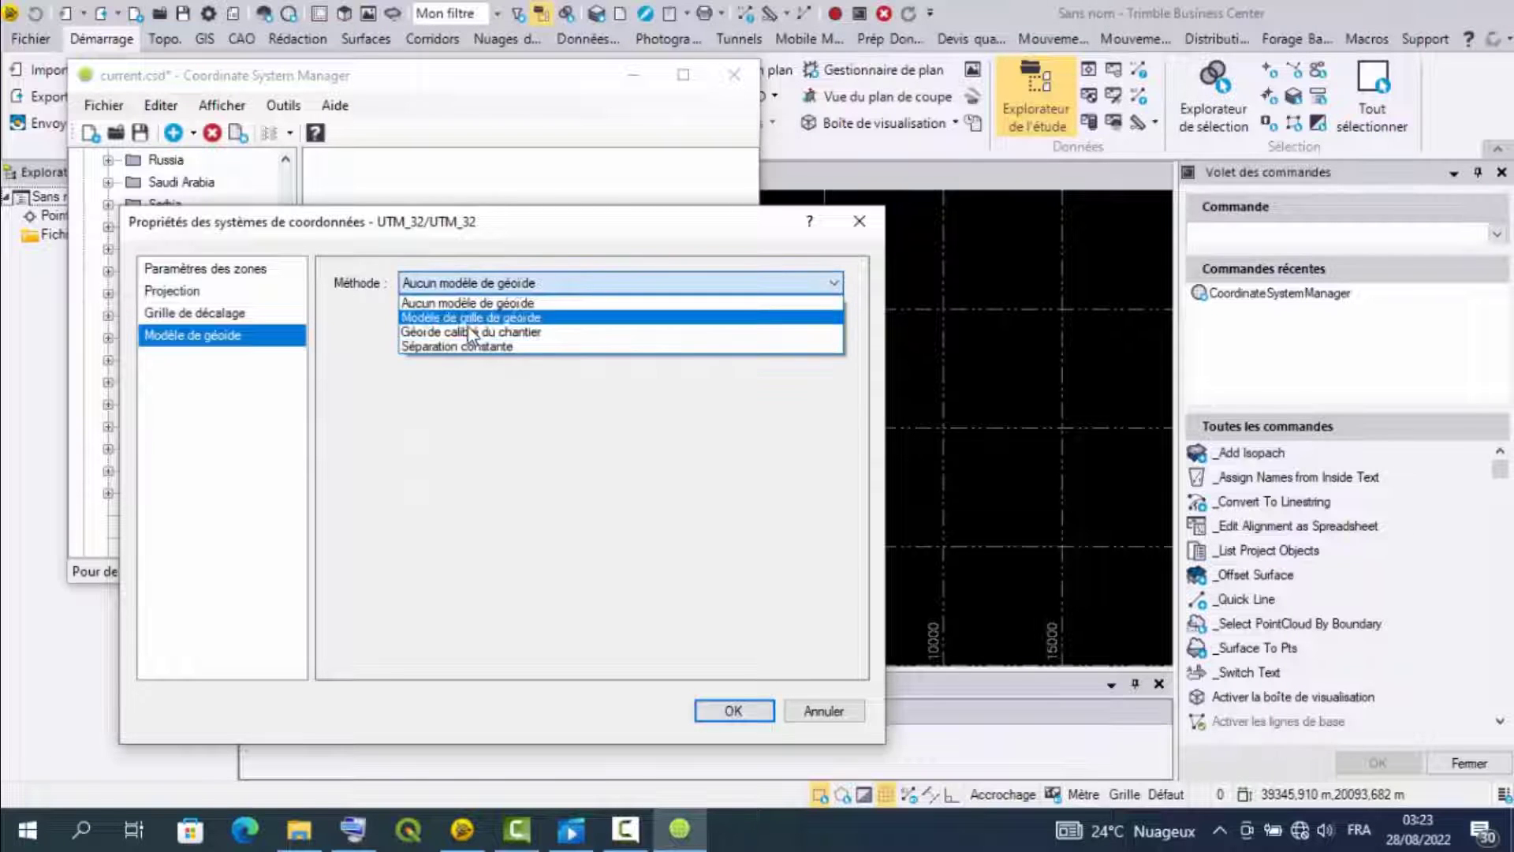
key("Return")
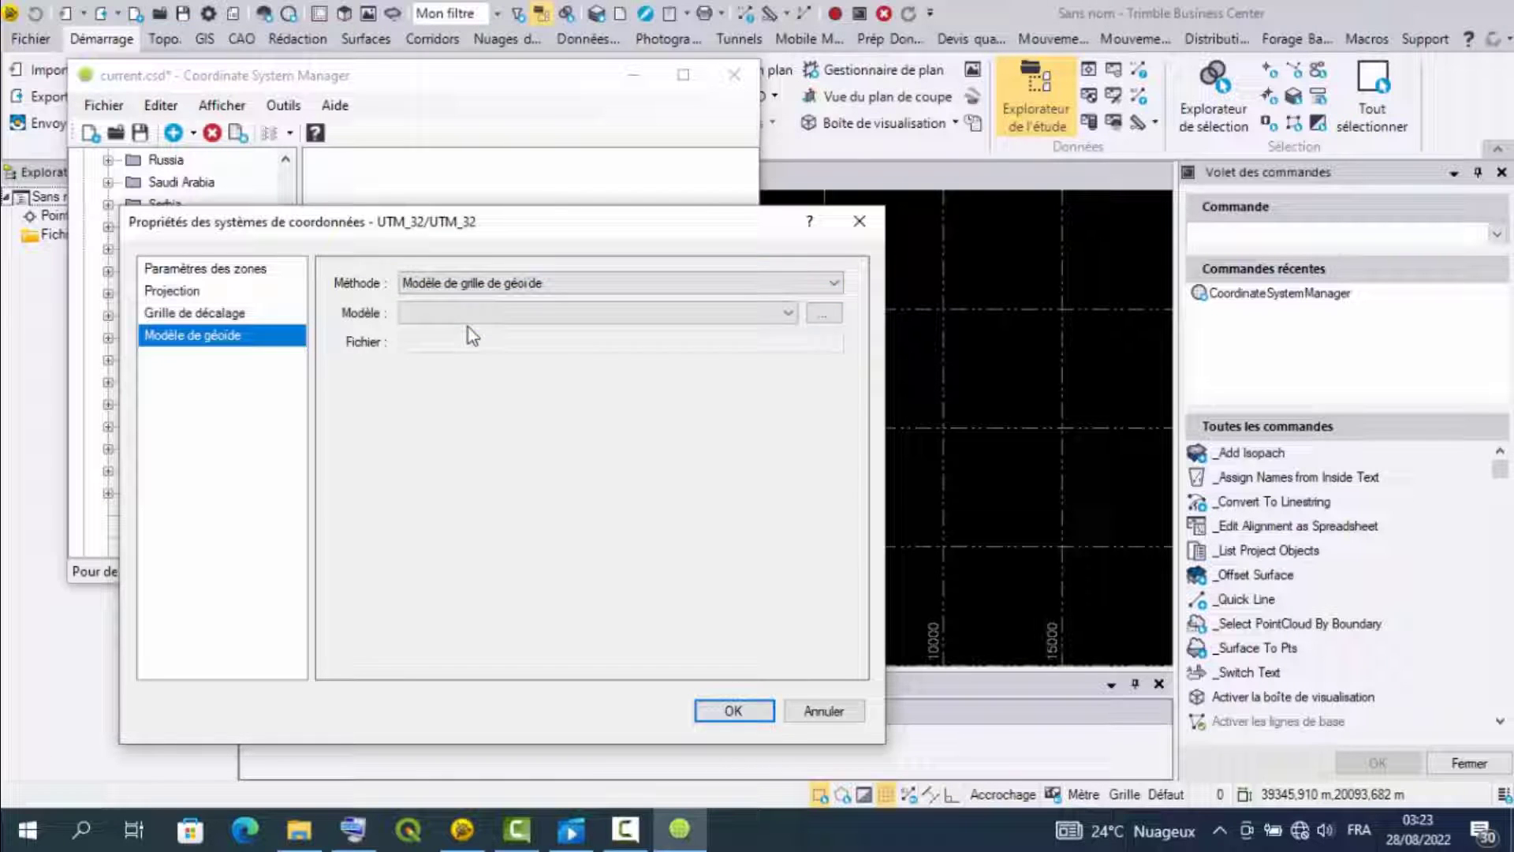
left_click(471, 314)
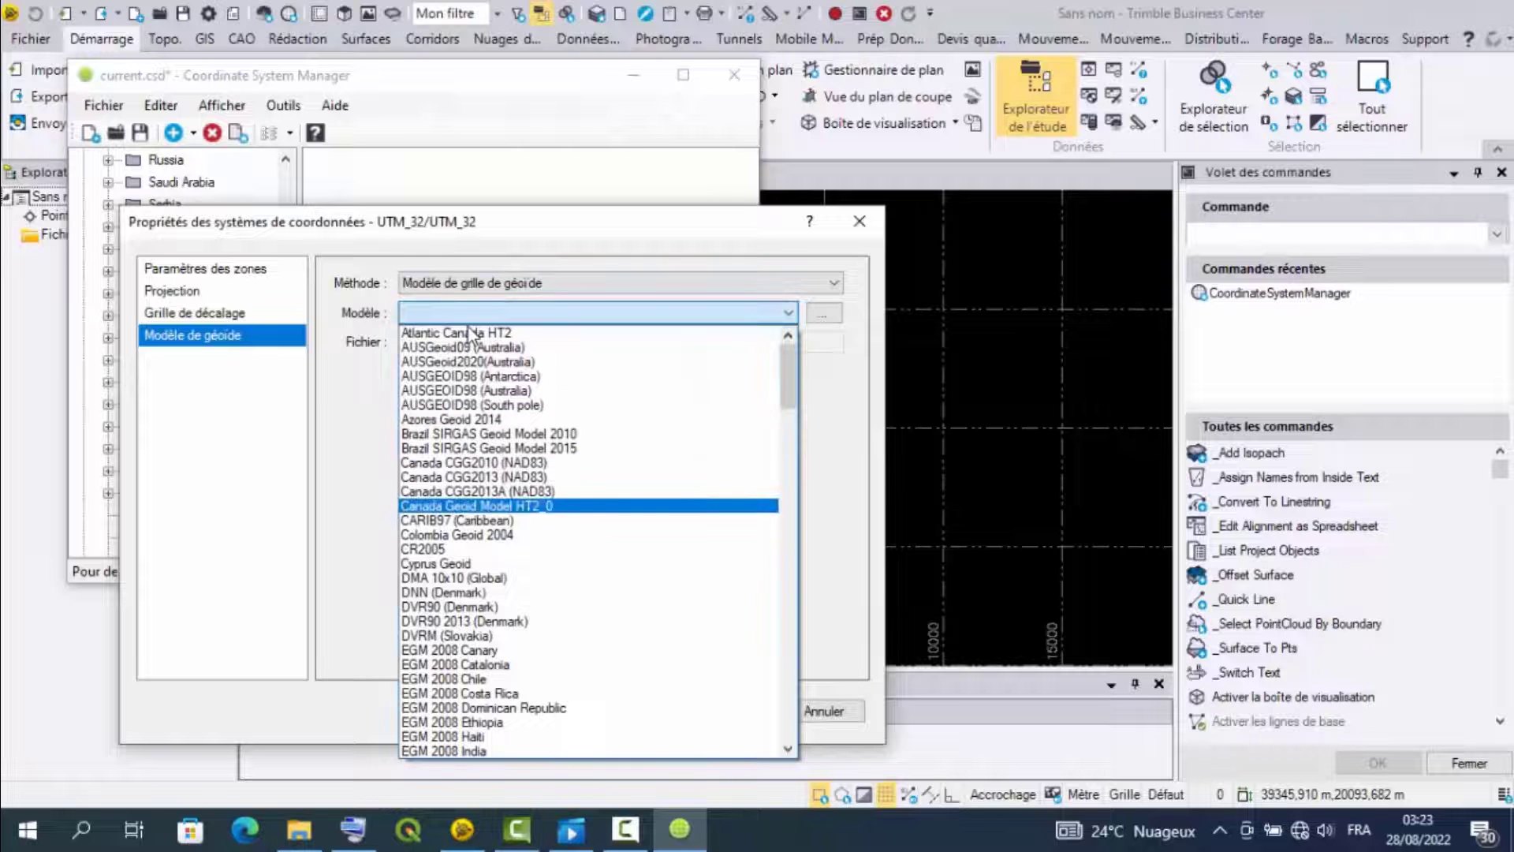
scroll(471, 331, "down", 4)
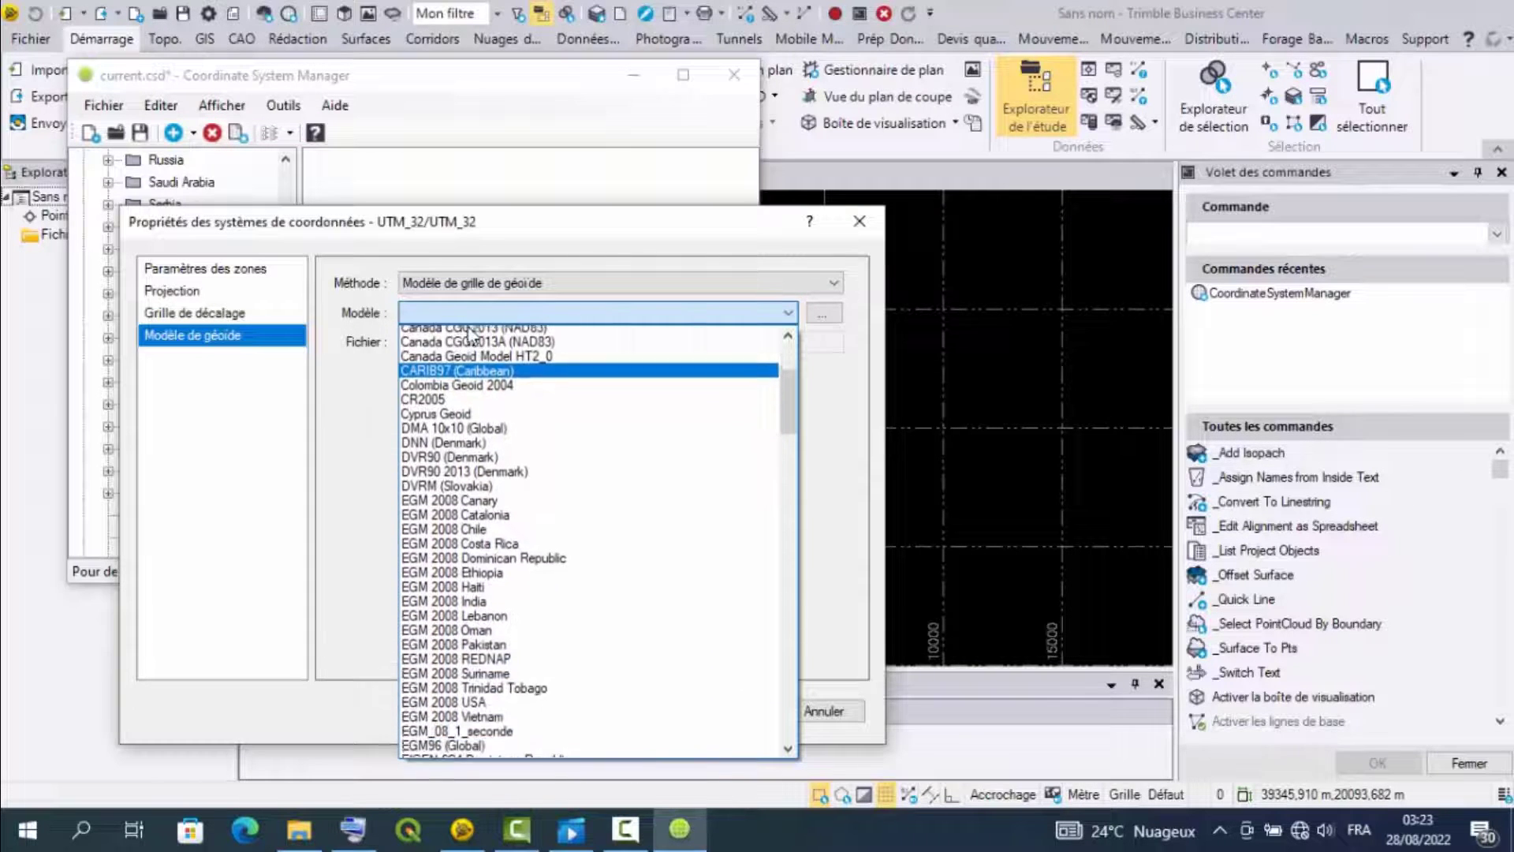
scroll(471, 336, "down", 4)
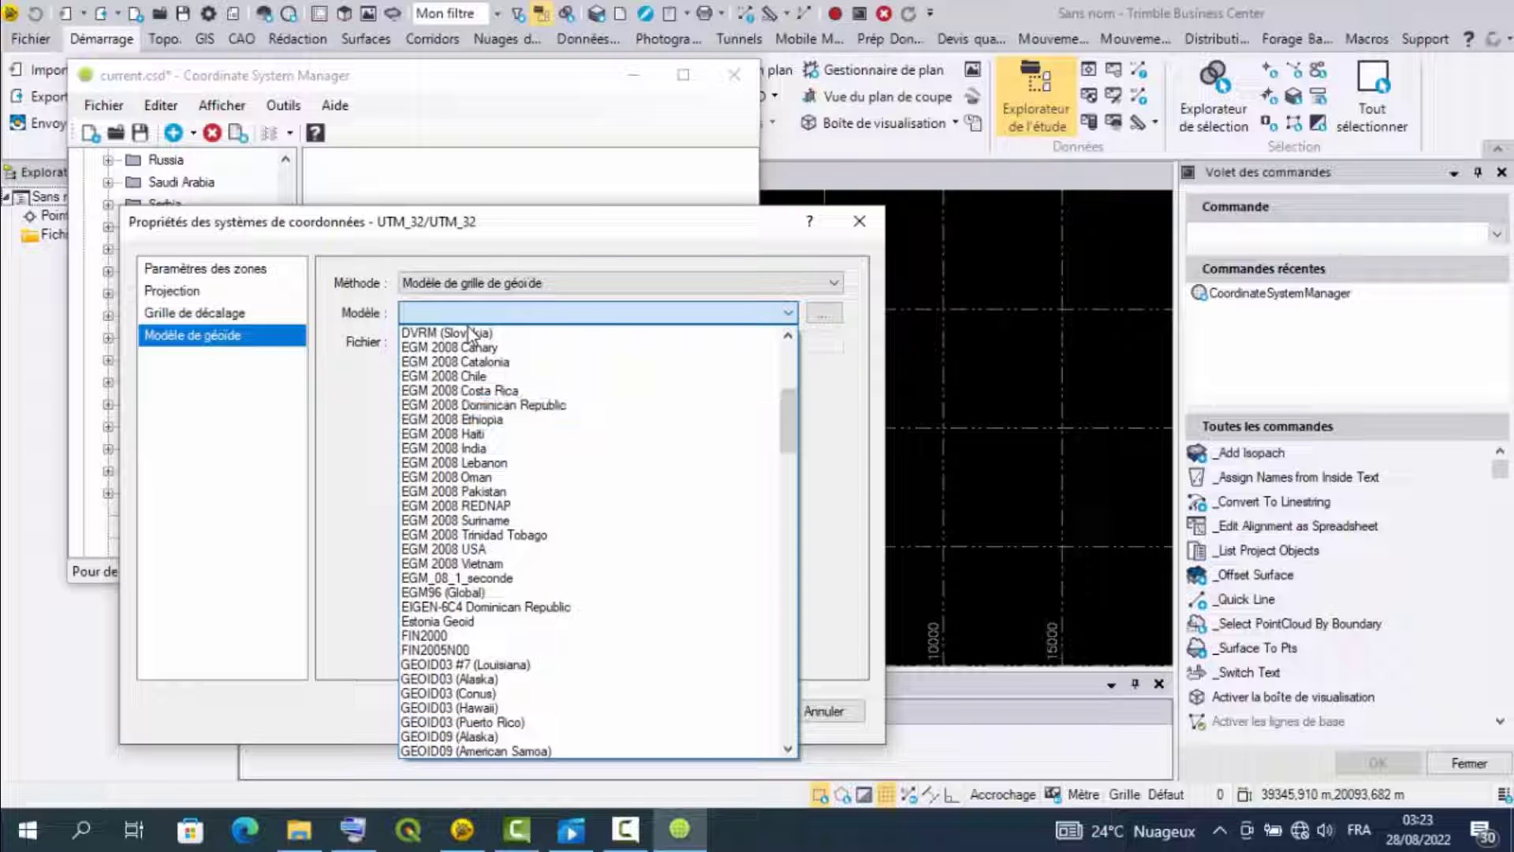
left_click(471, 579)
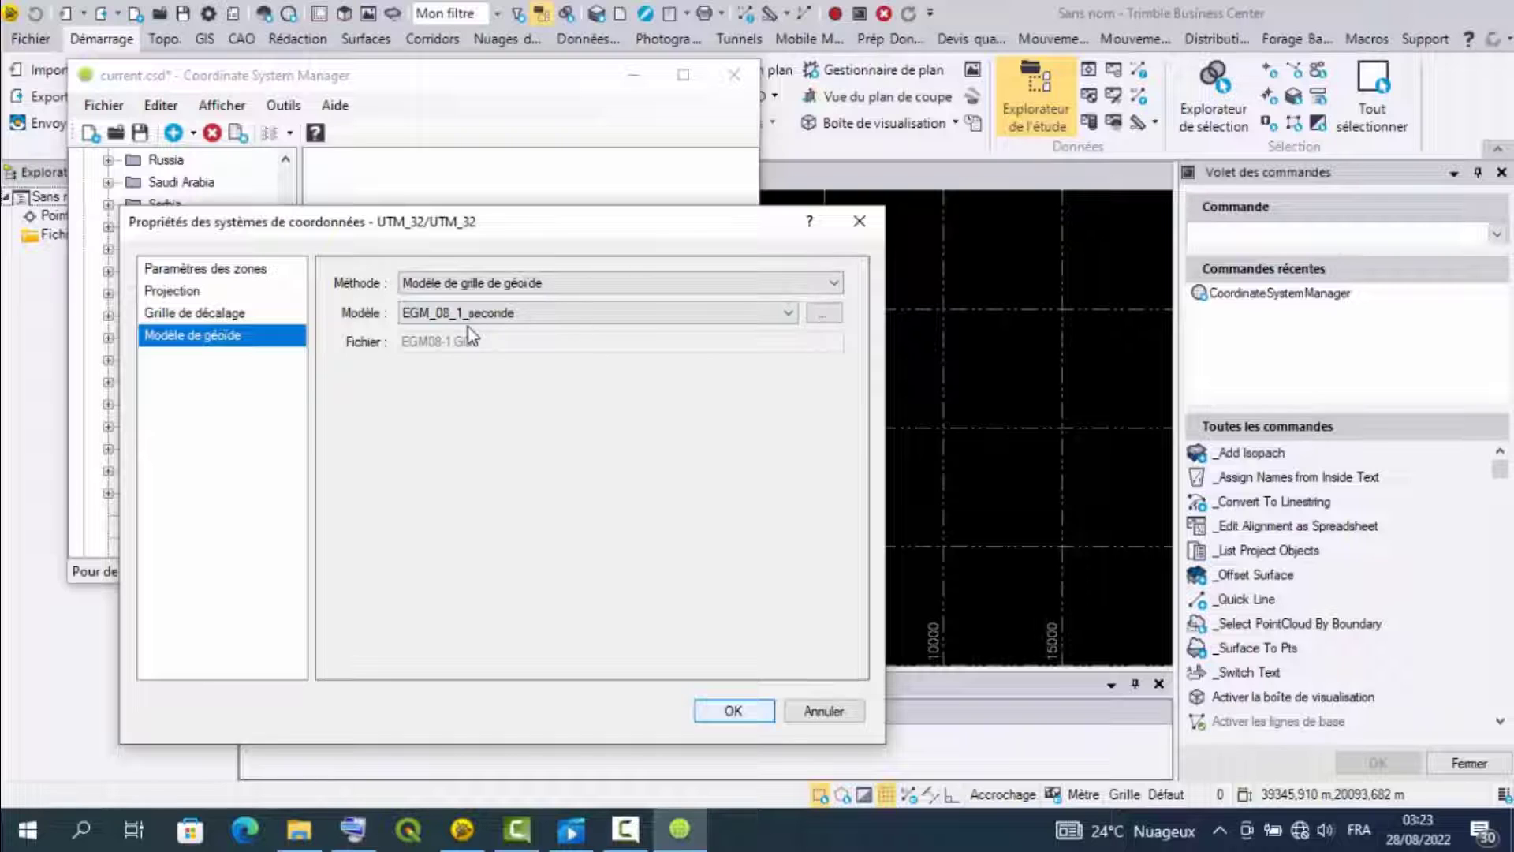
key("Return")
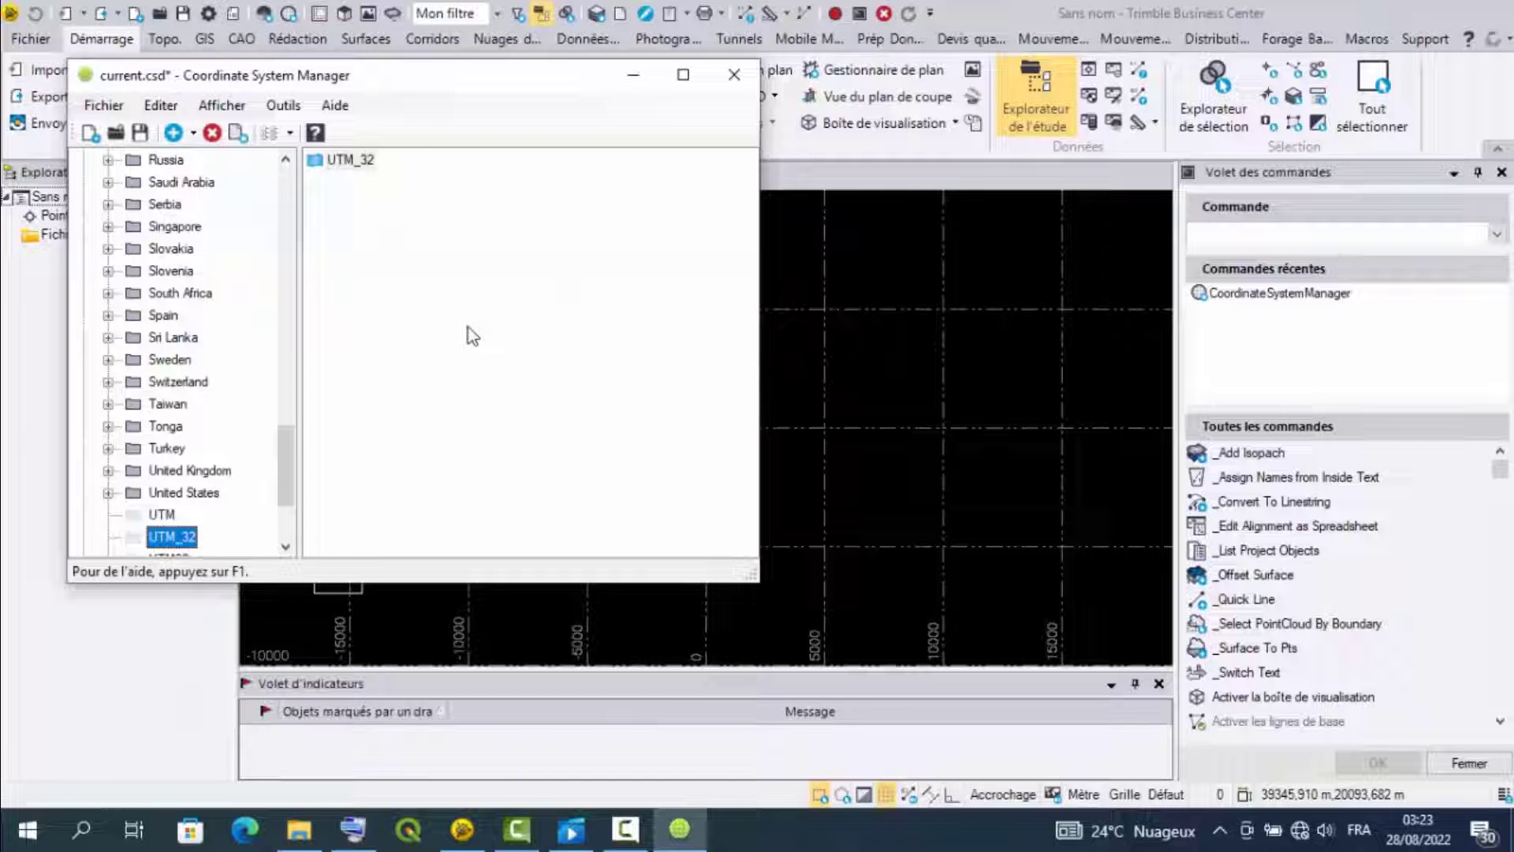
Close the Coordinate System Manager and save the changes to current.csd
left_click(734, 75)
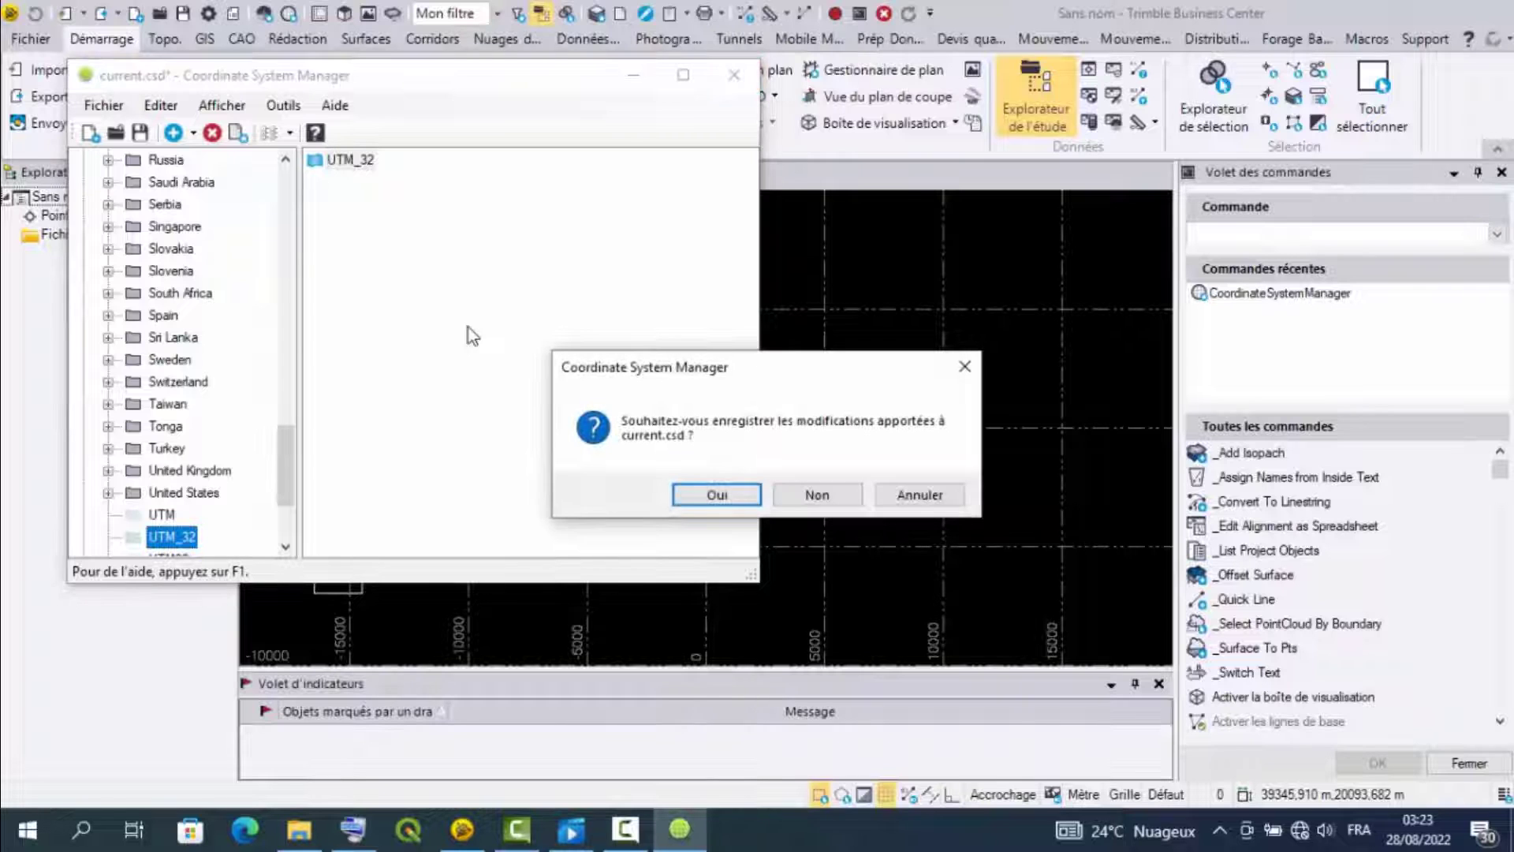
left_click(717, 494)
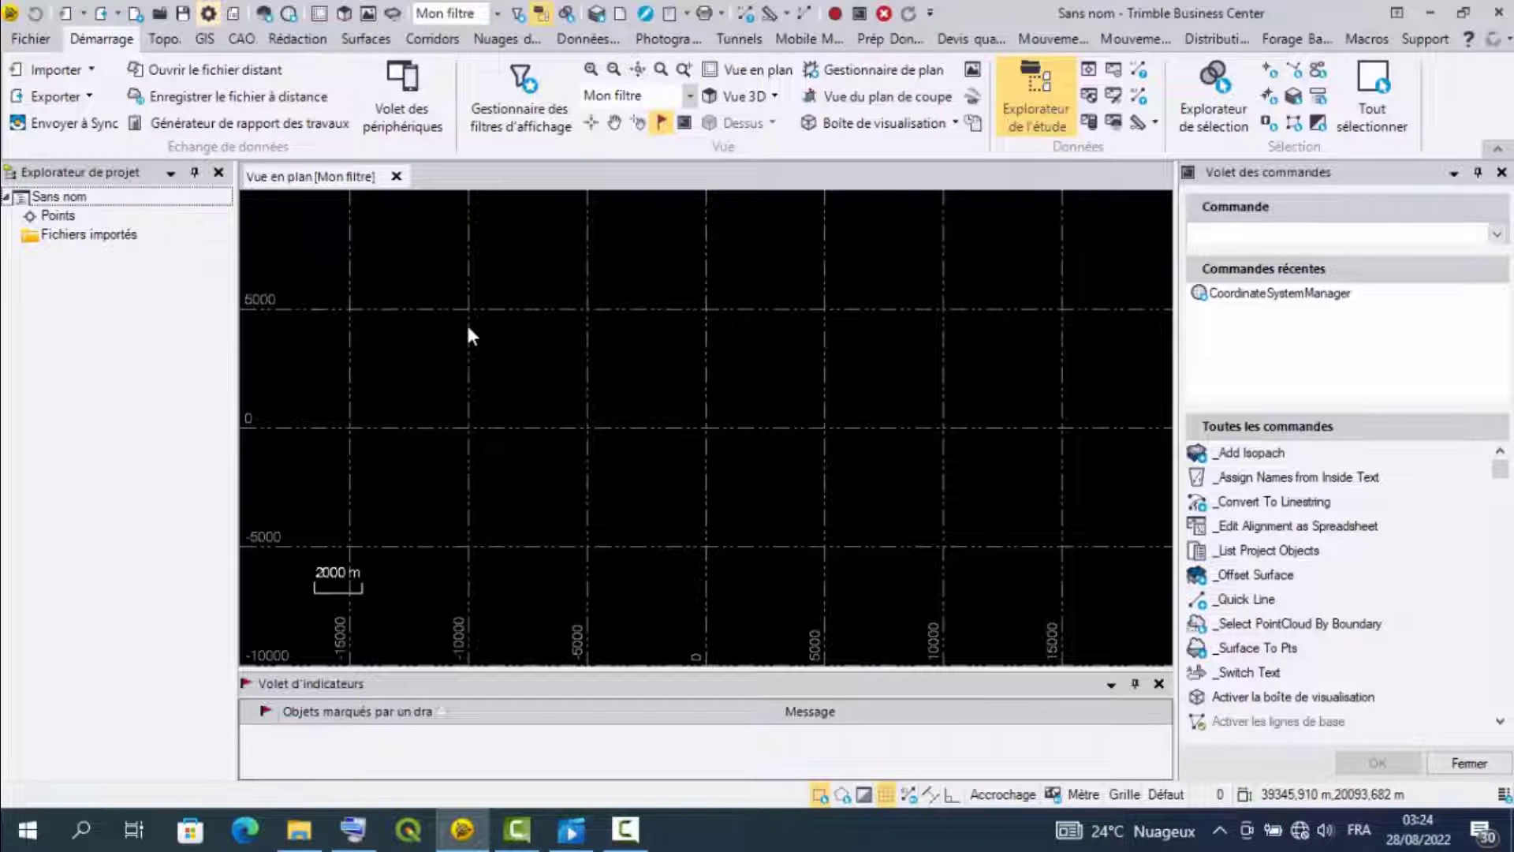
Start changing the coordinate system in the project settings, choosing it by Système de coordonnées et zone
left_click(208, 13)
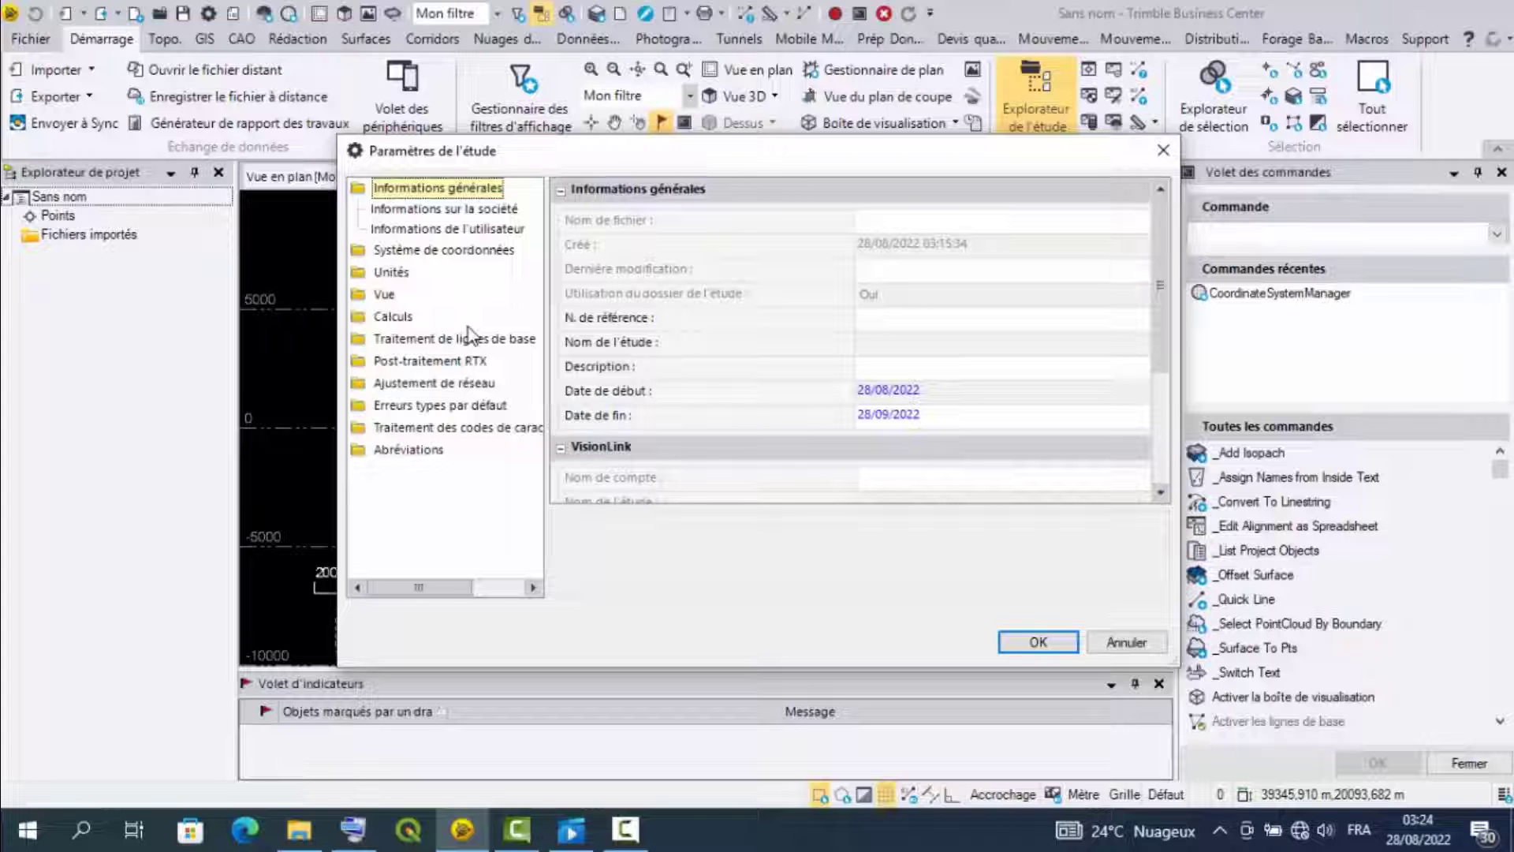
left_click(444, 251)
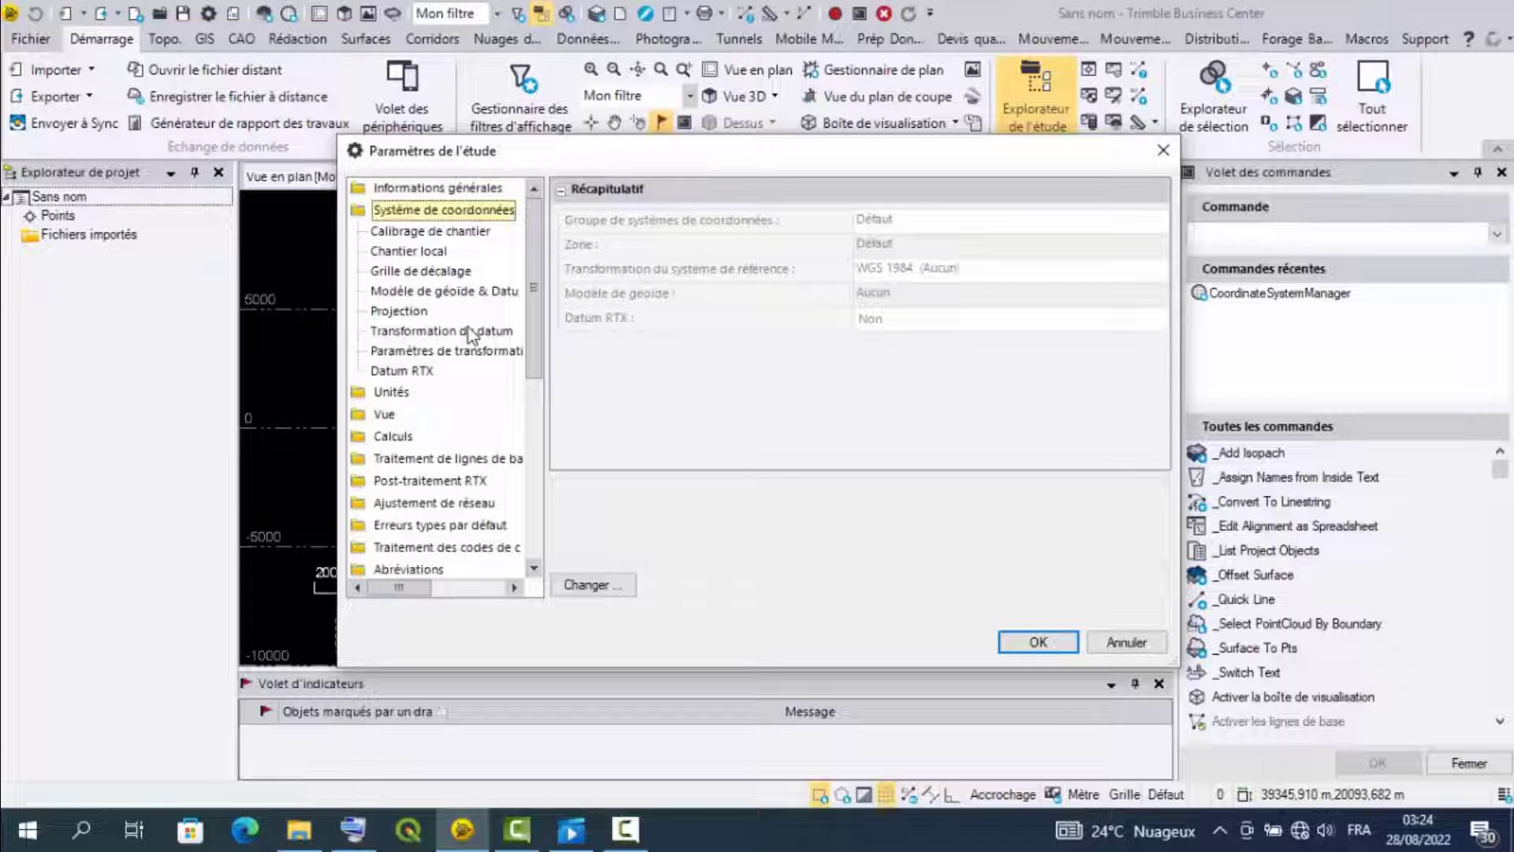
key("Tab")
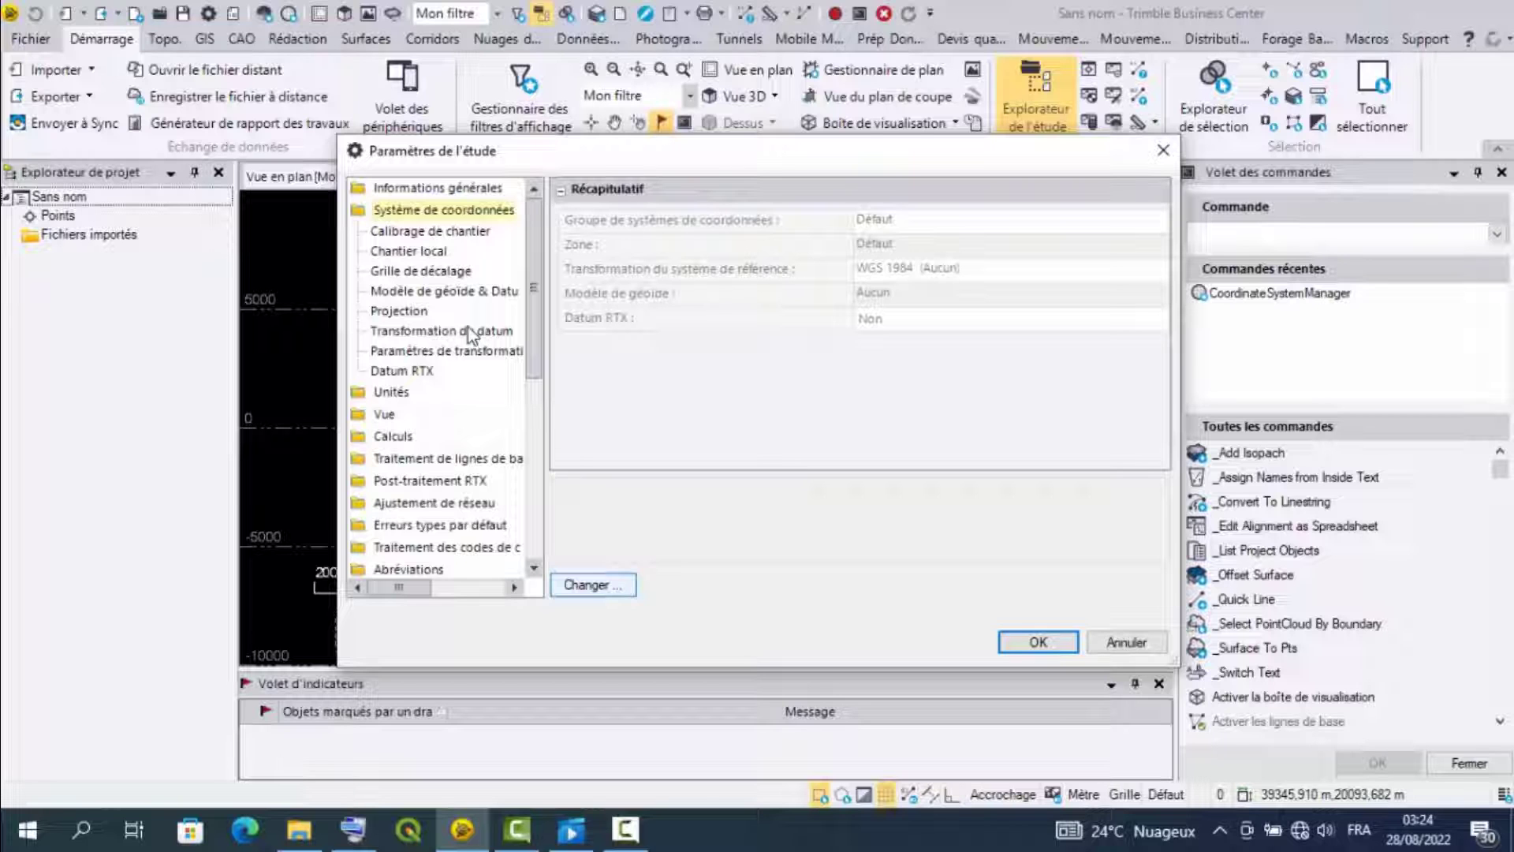
key("space")
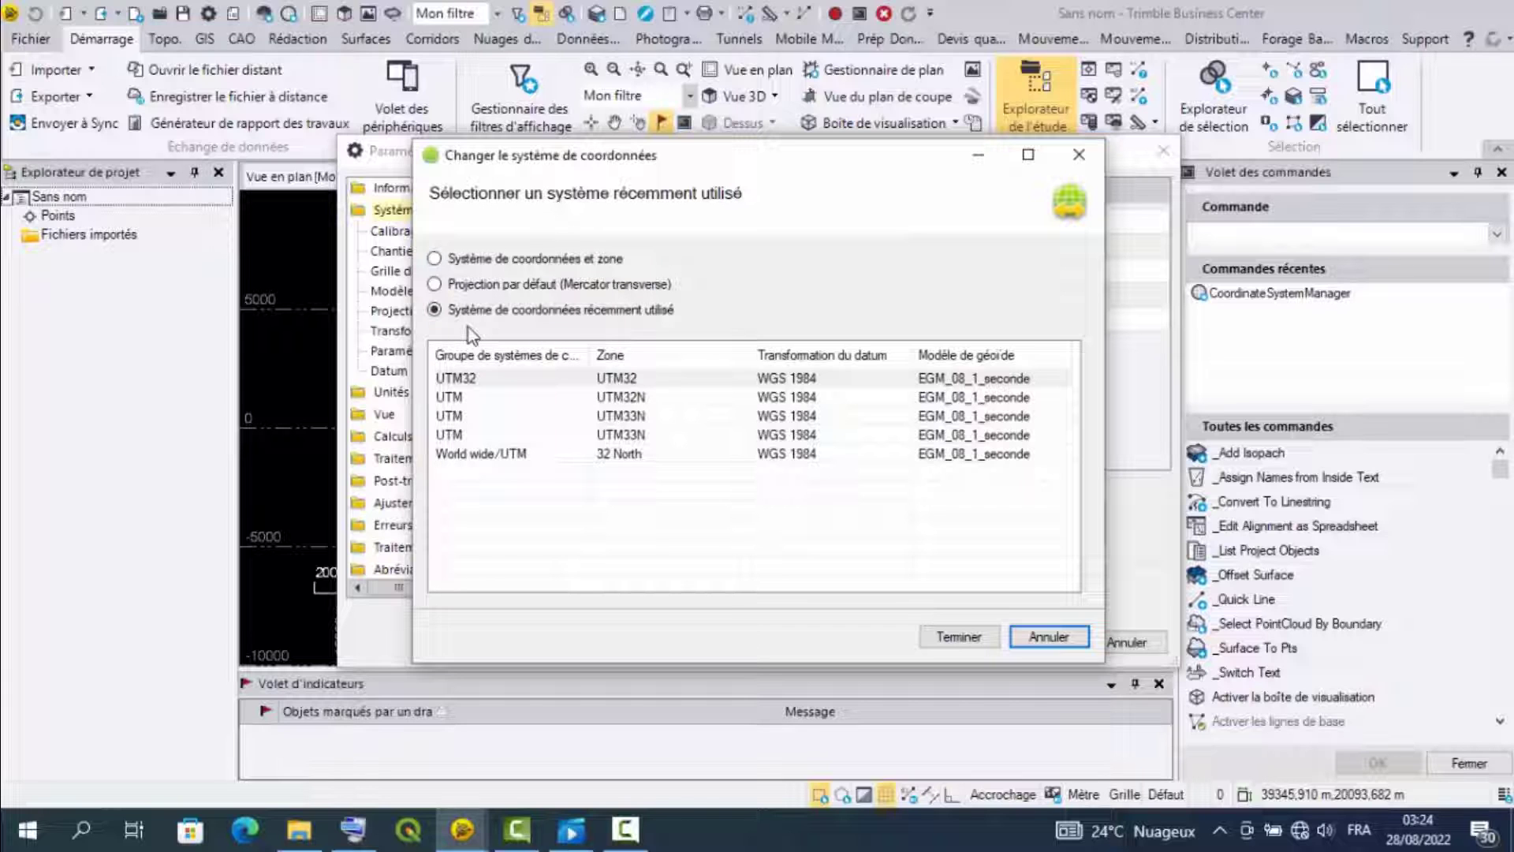
key("Tab")
key("Down")
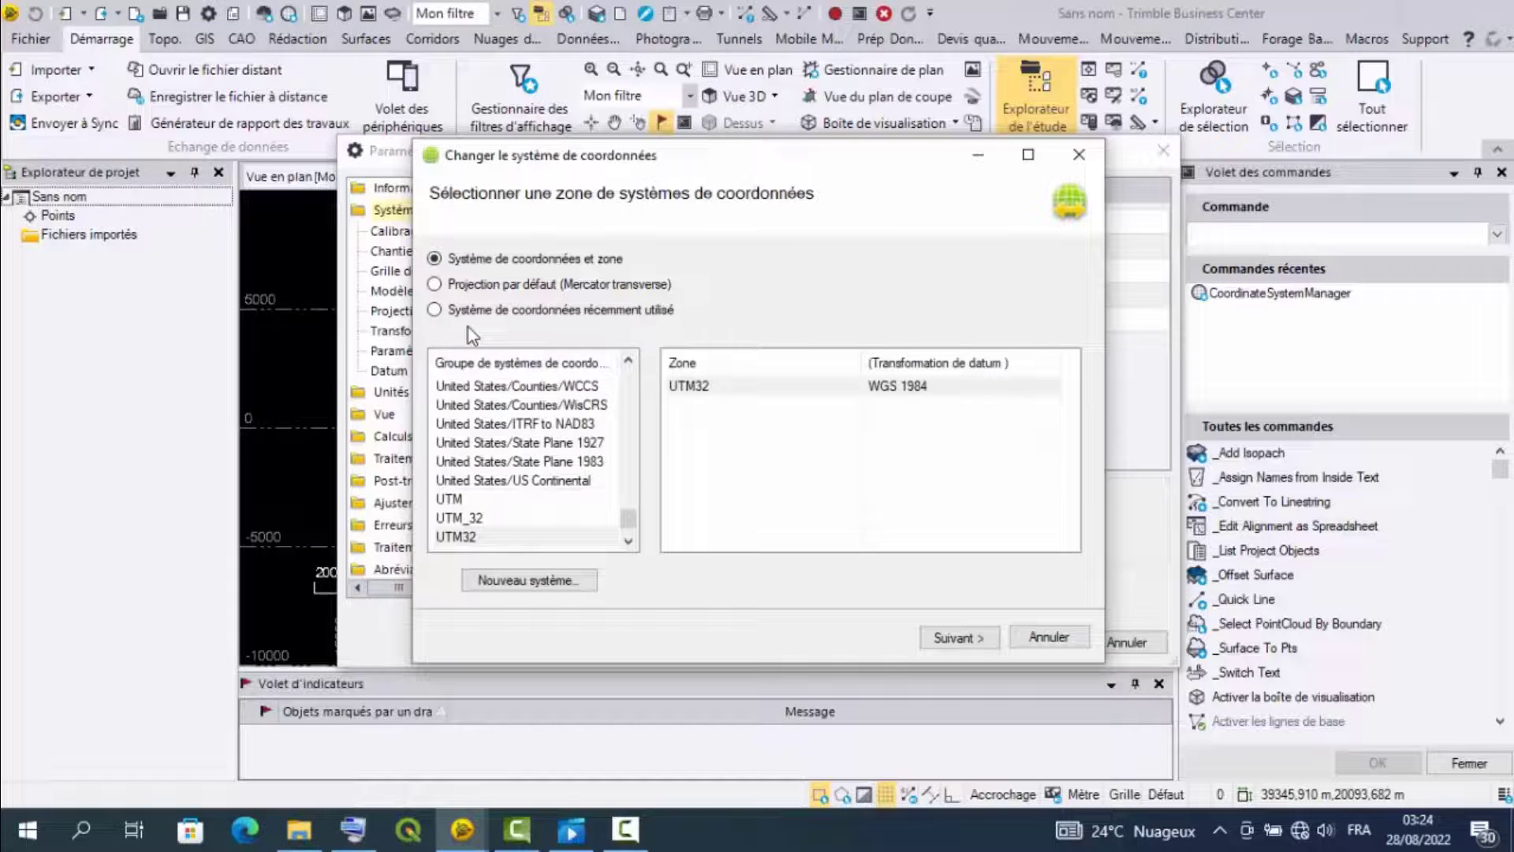
Assign the UTM_32 group and UTM_32 zone to the project, keeping EGM_08_1_seconde as the predefined geoid model
scroll(468, 327, "up", 15)
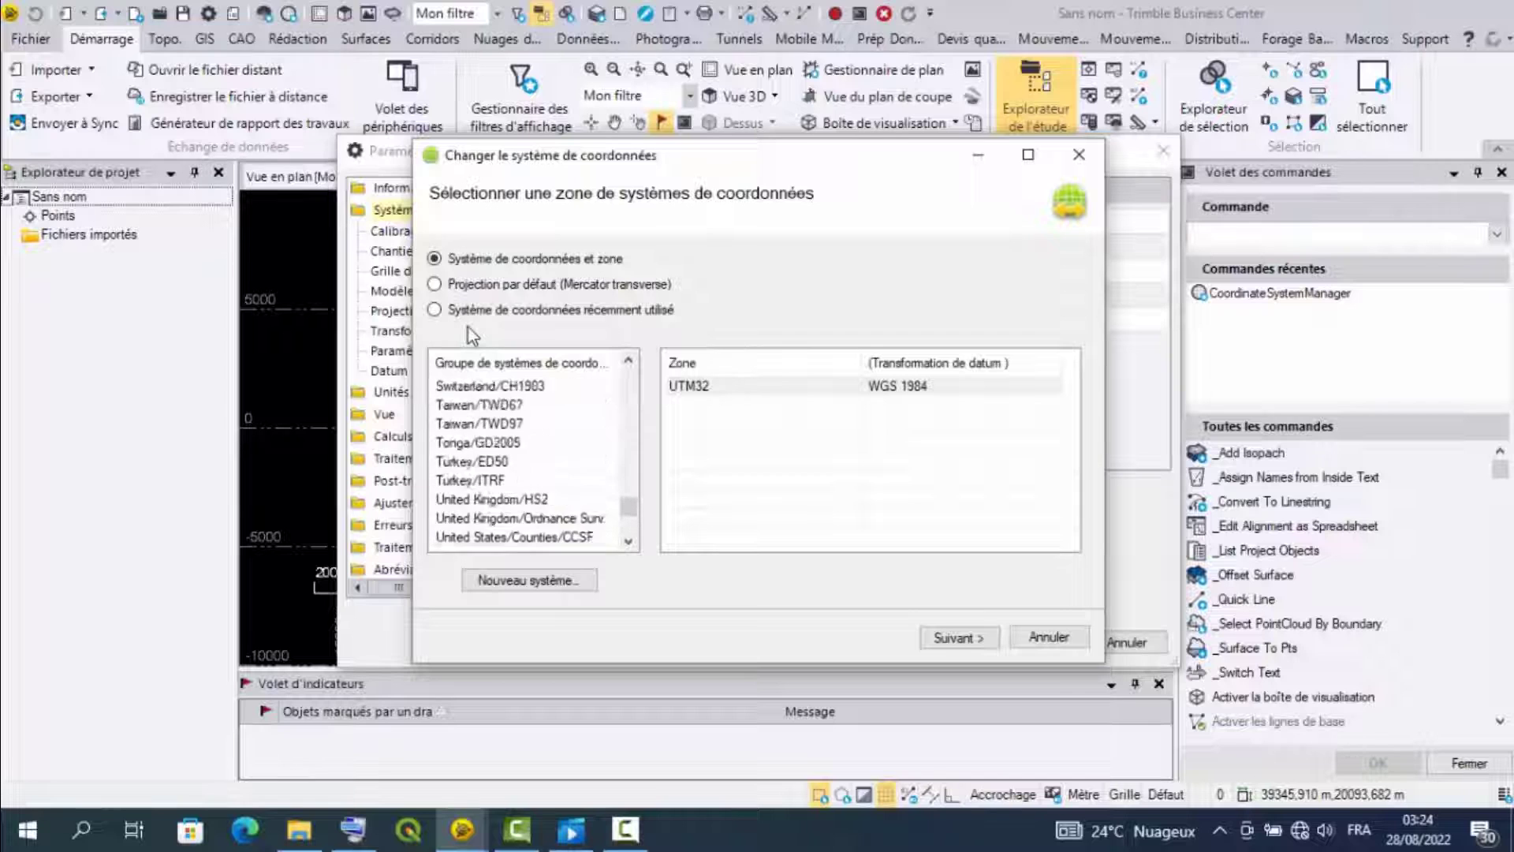
scroll(472, 335, "down", 13)
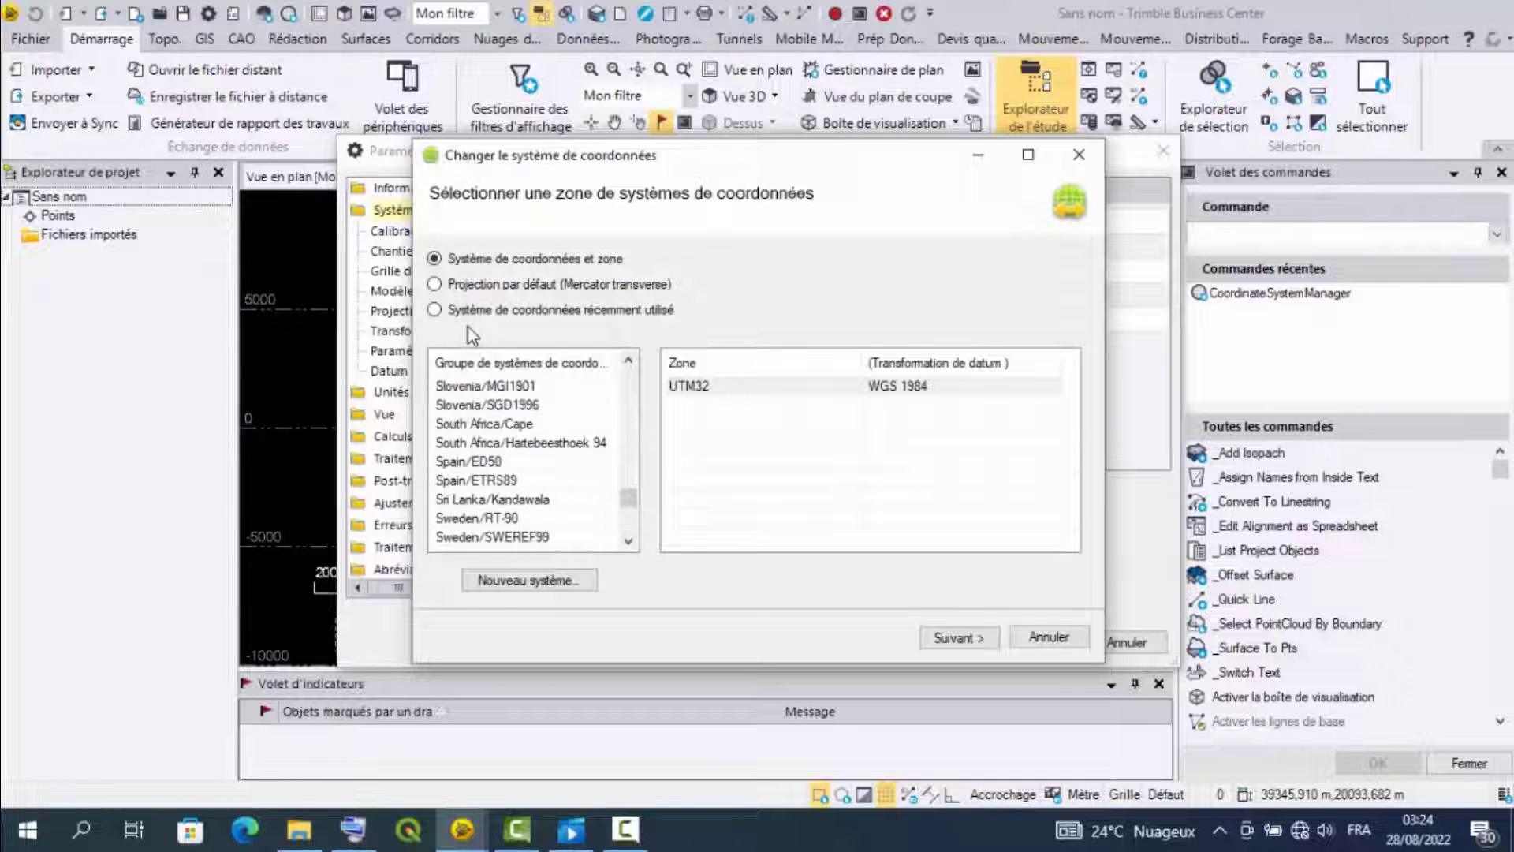
key("Up")
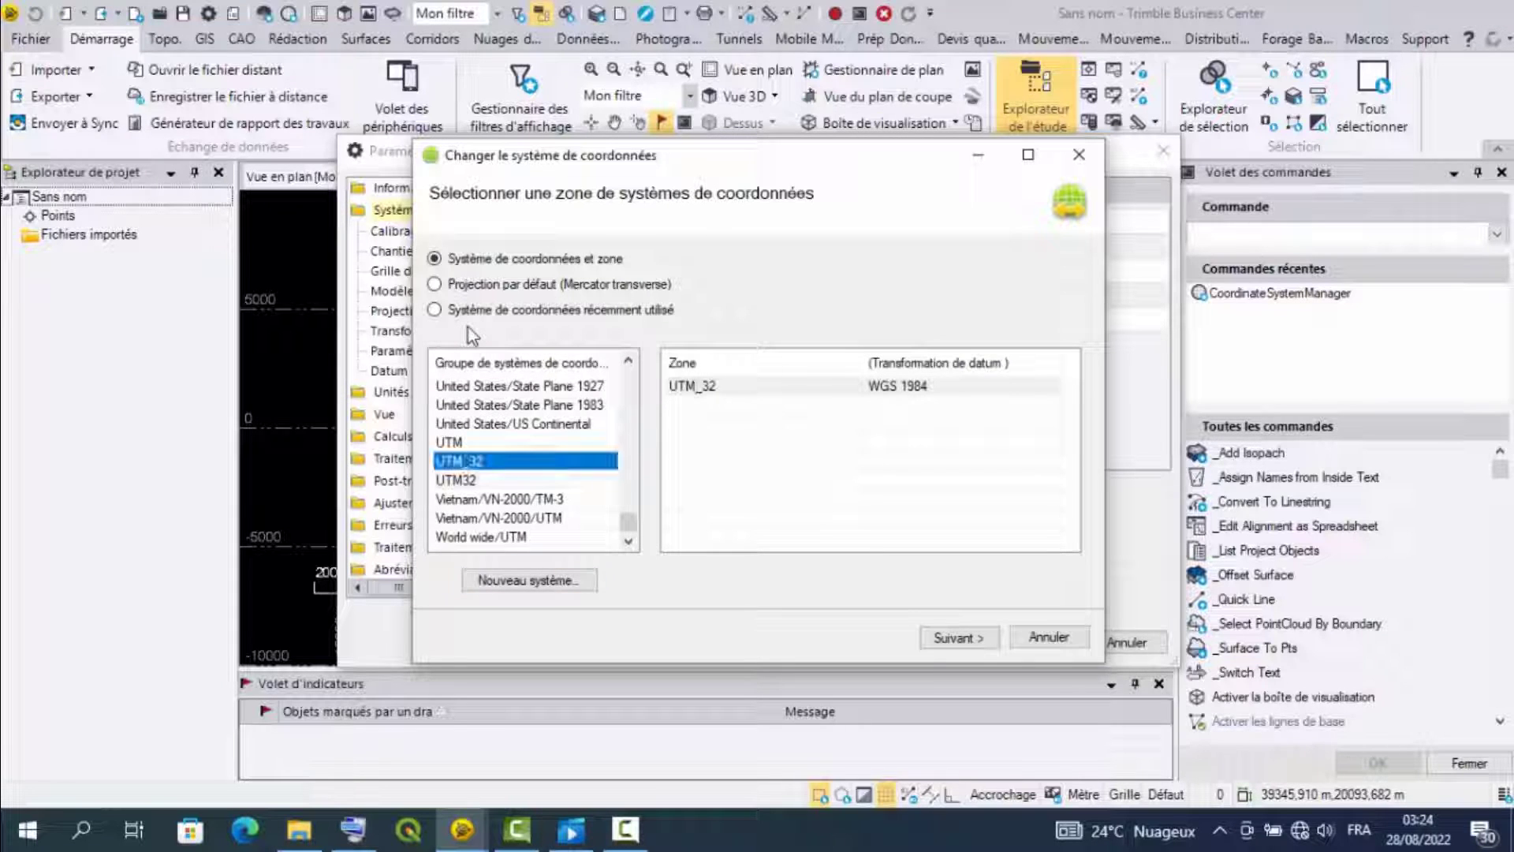
key("Tab")
key("Tab")
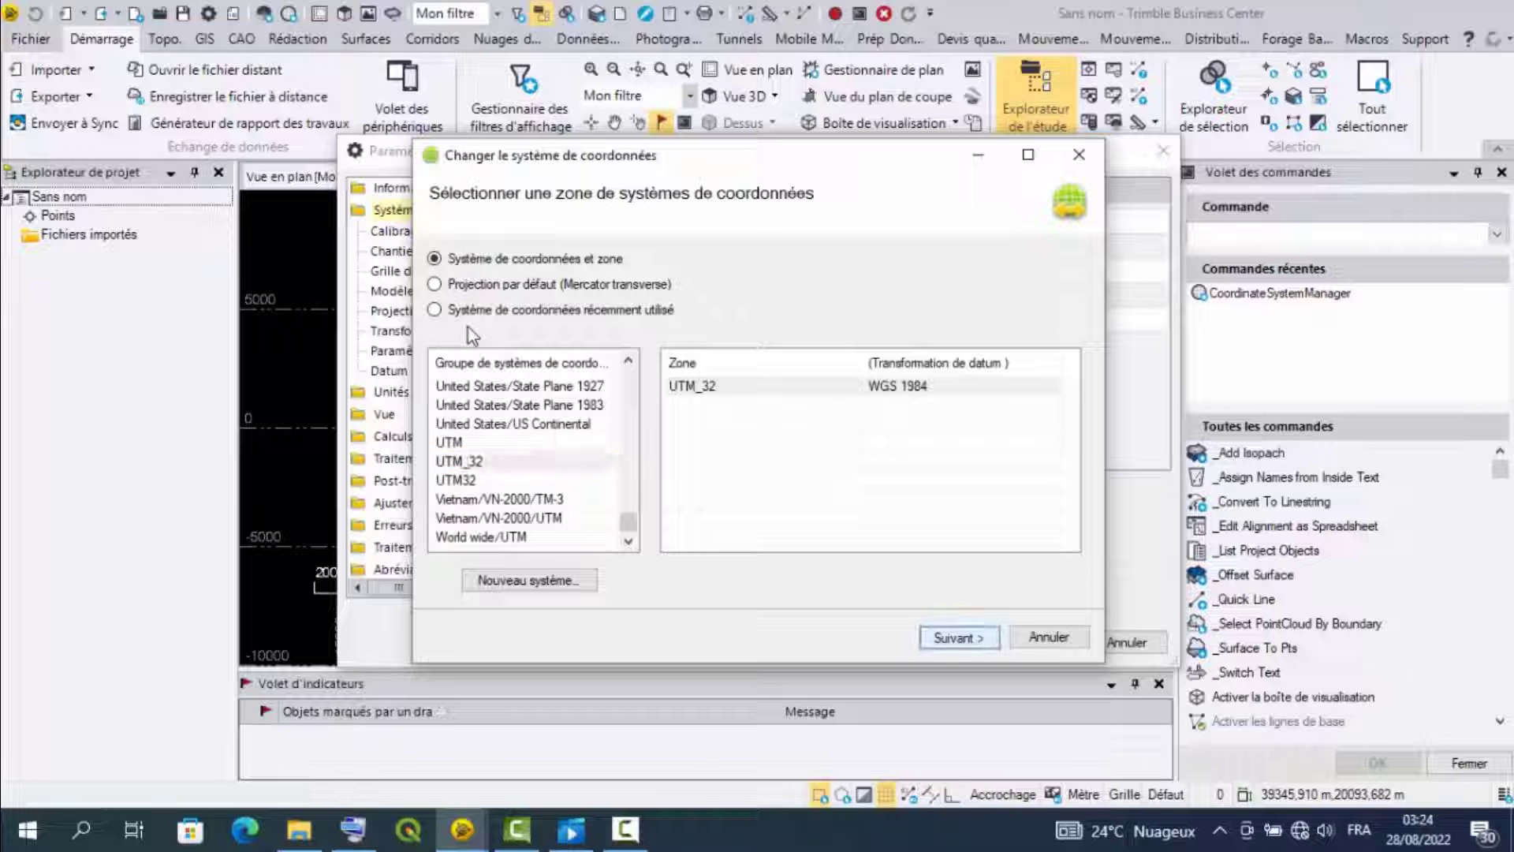
key("Return")
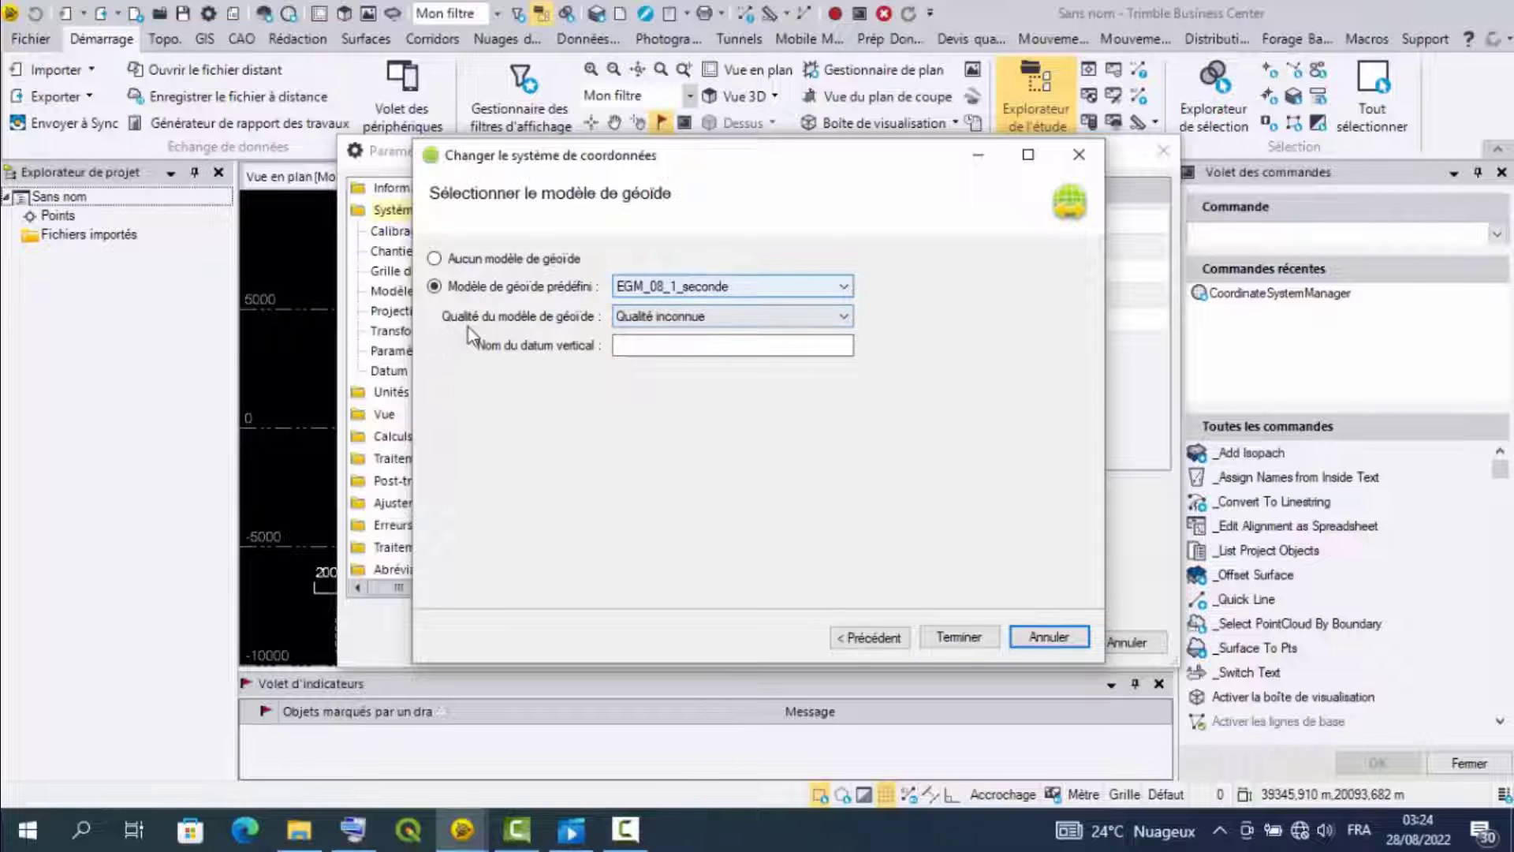
key("Return")
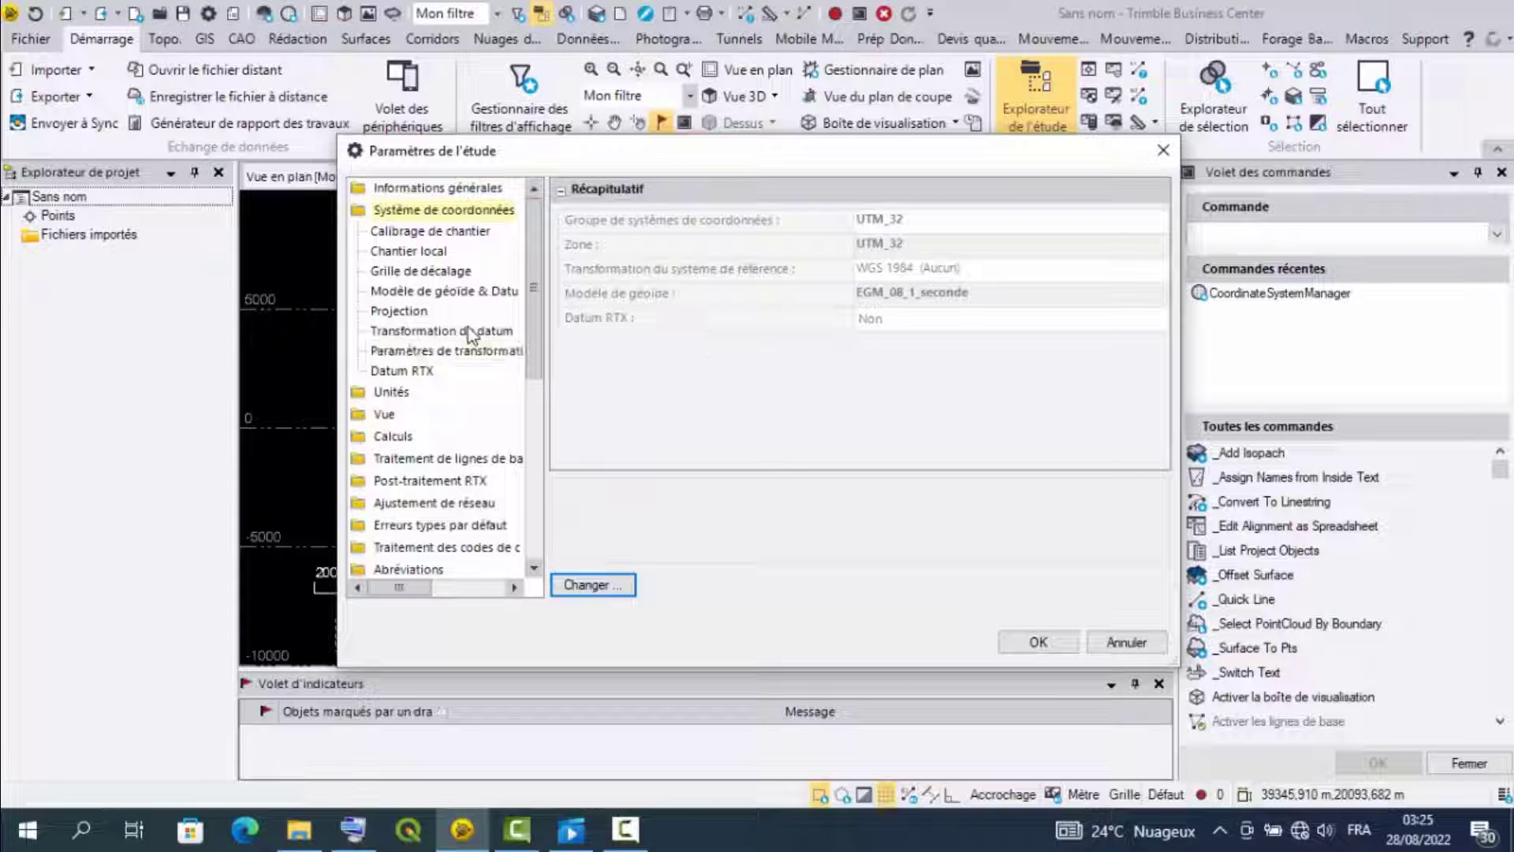
Check the project's projection parameters and its geoid model and vertical datum settings
left_click(400, 311)
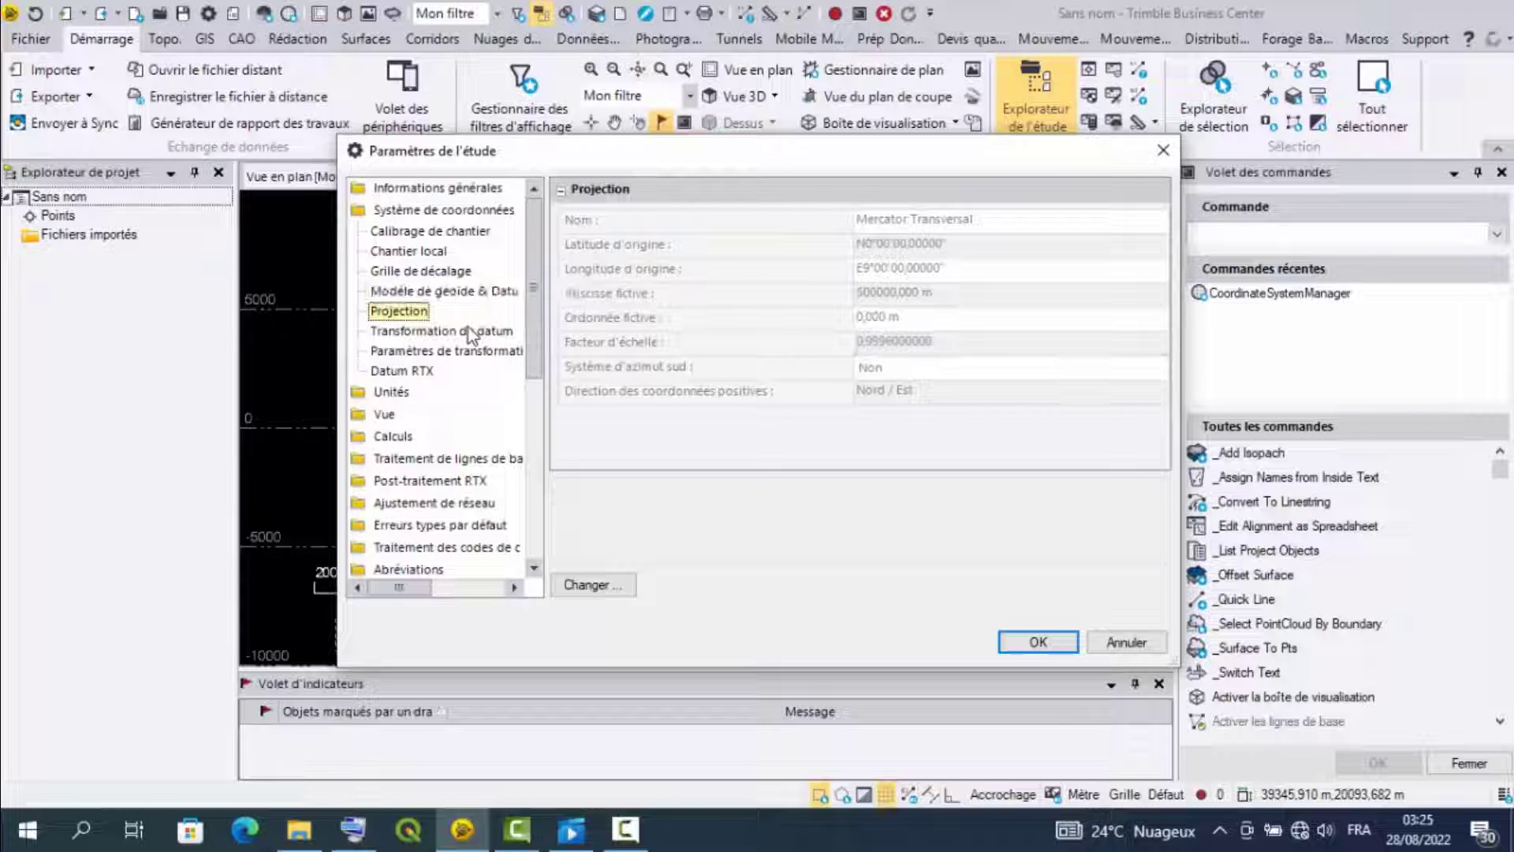
key("Up")
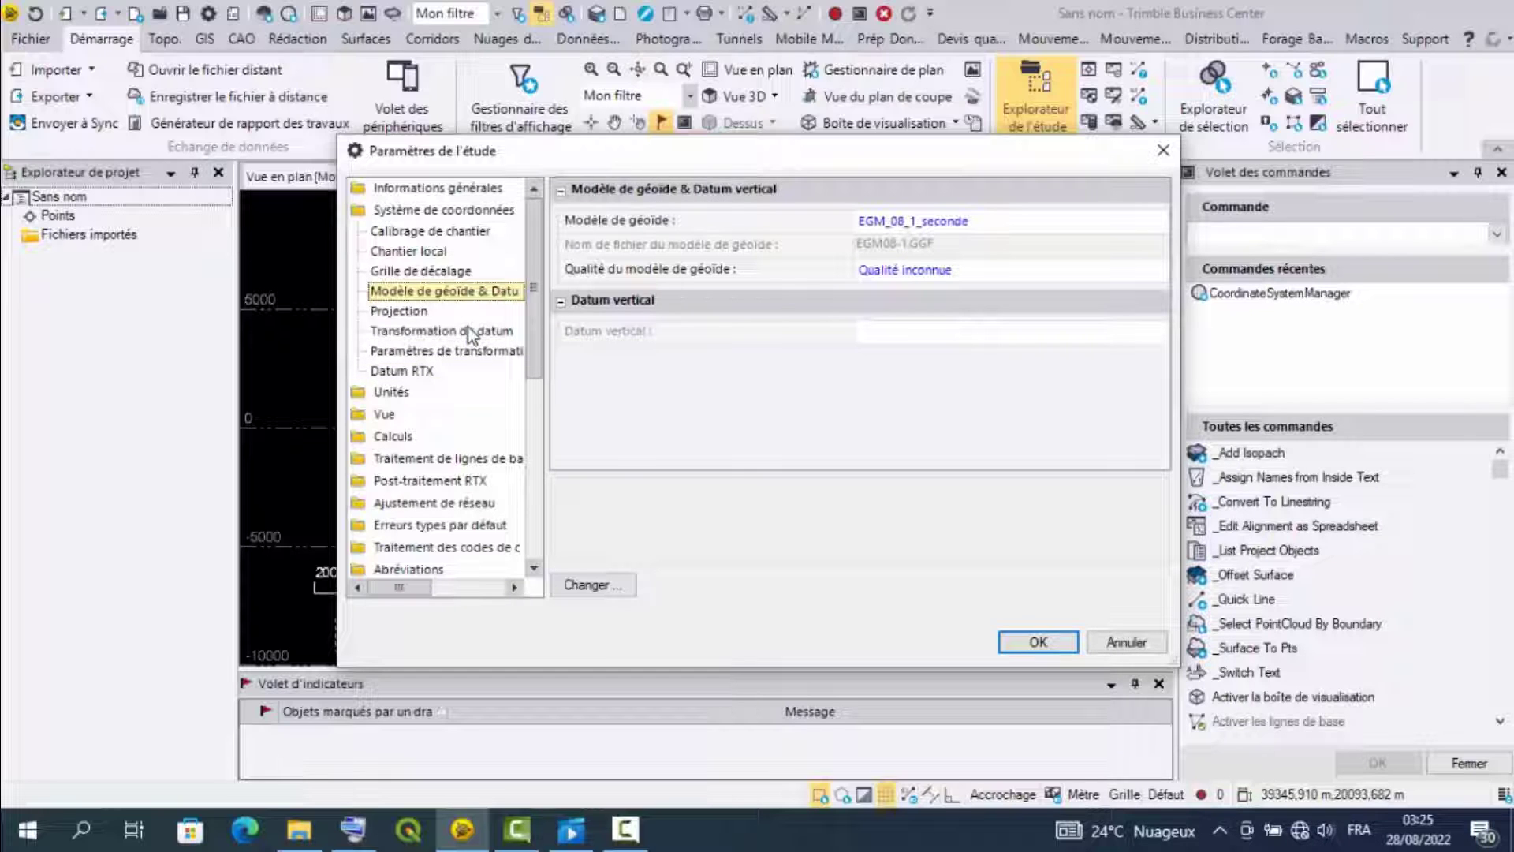
scroll(471, 334, "down", 1)
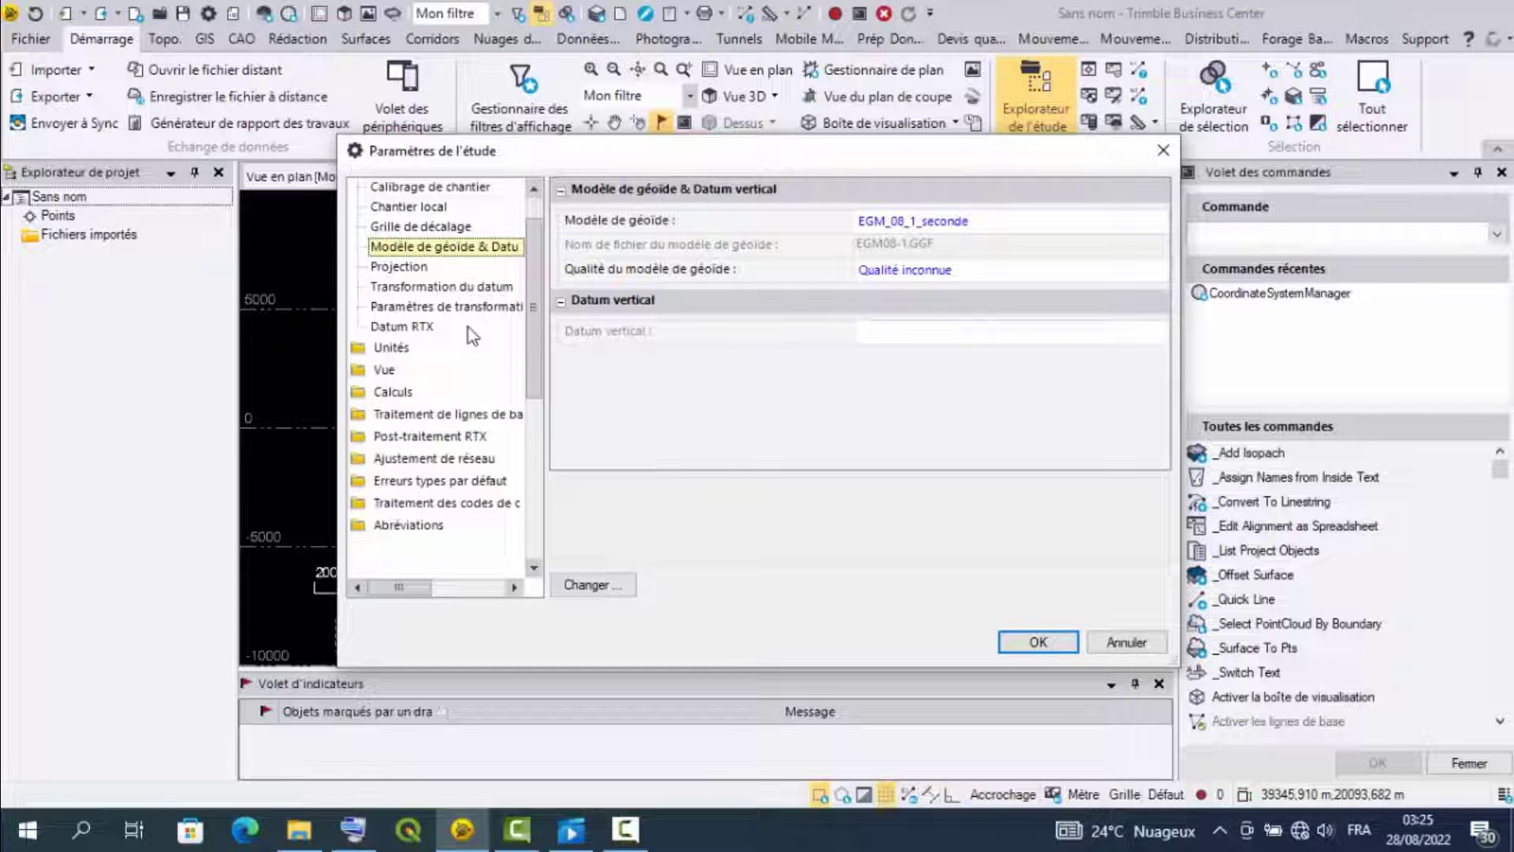
Review the project's baseline processing, feature code processing and general network adjustment settings
left_click(449, 414)
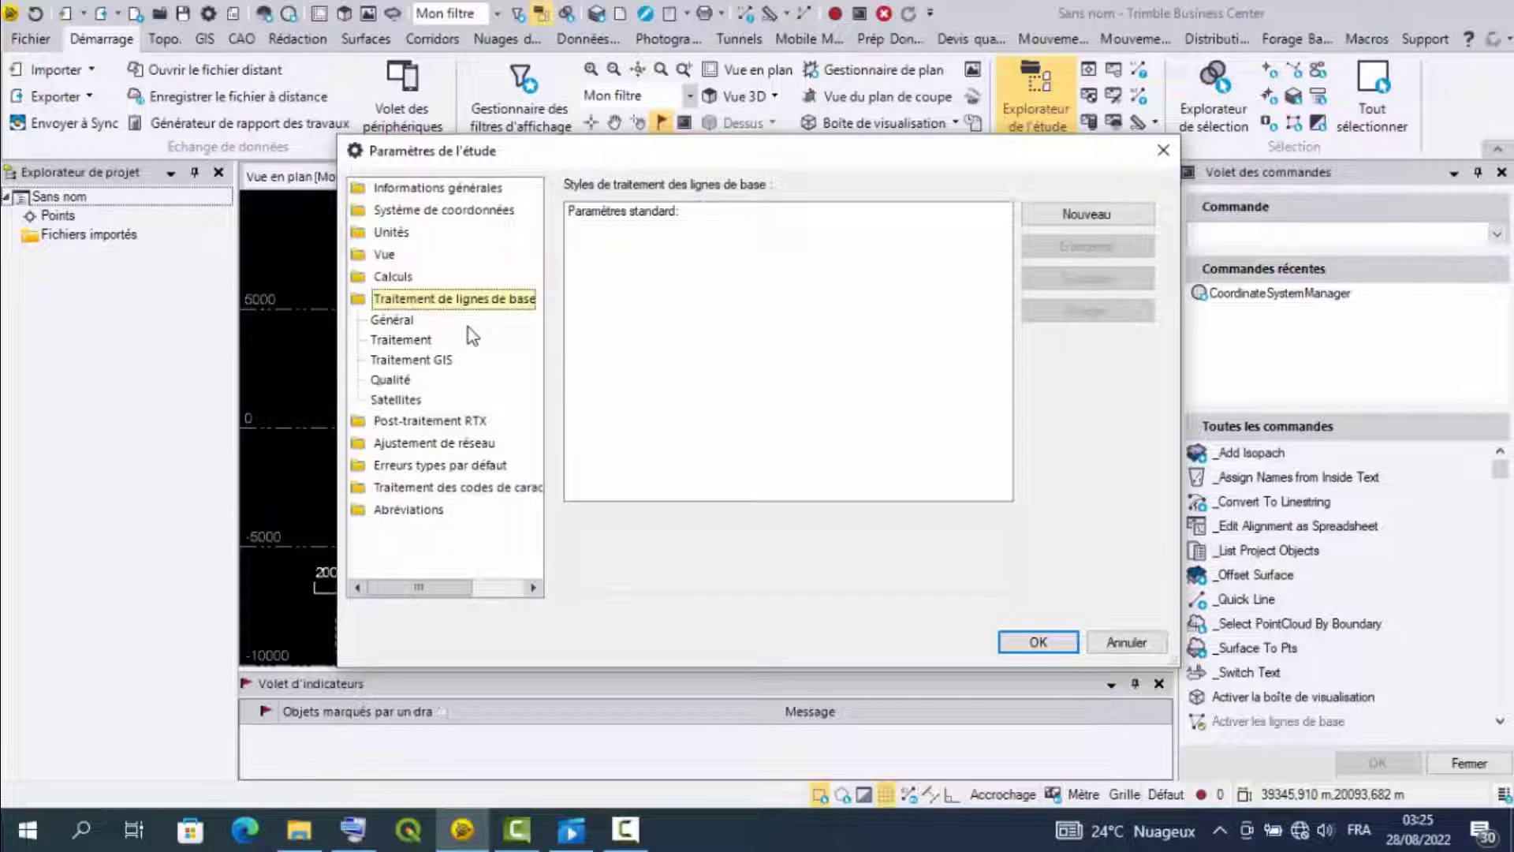
left_click(390, 380)
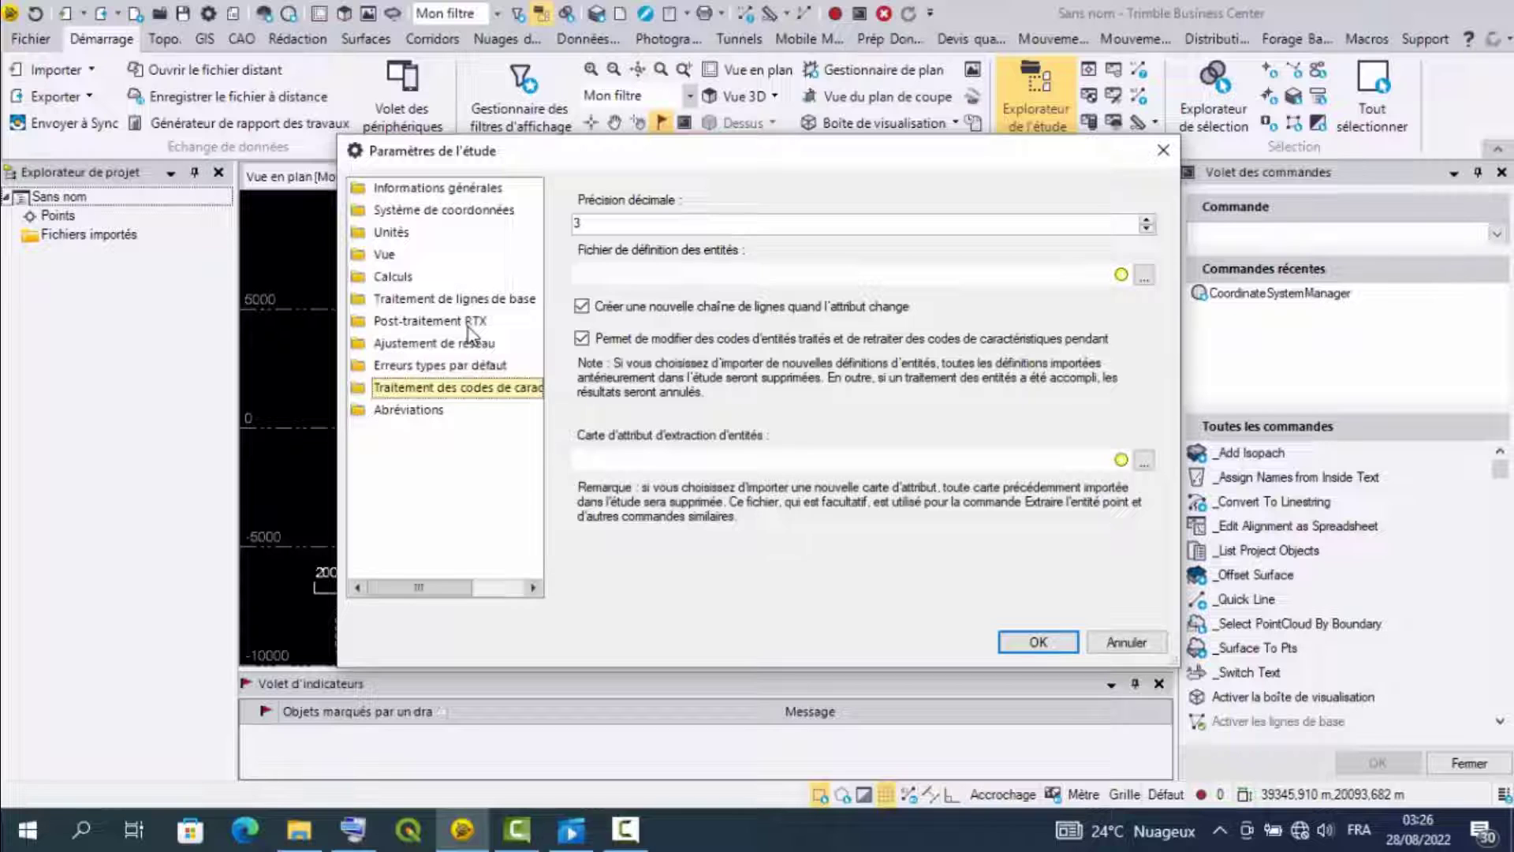
left_click(471, 343)
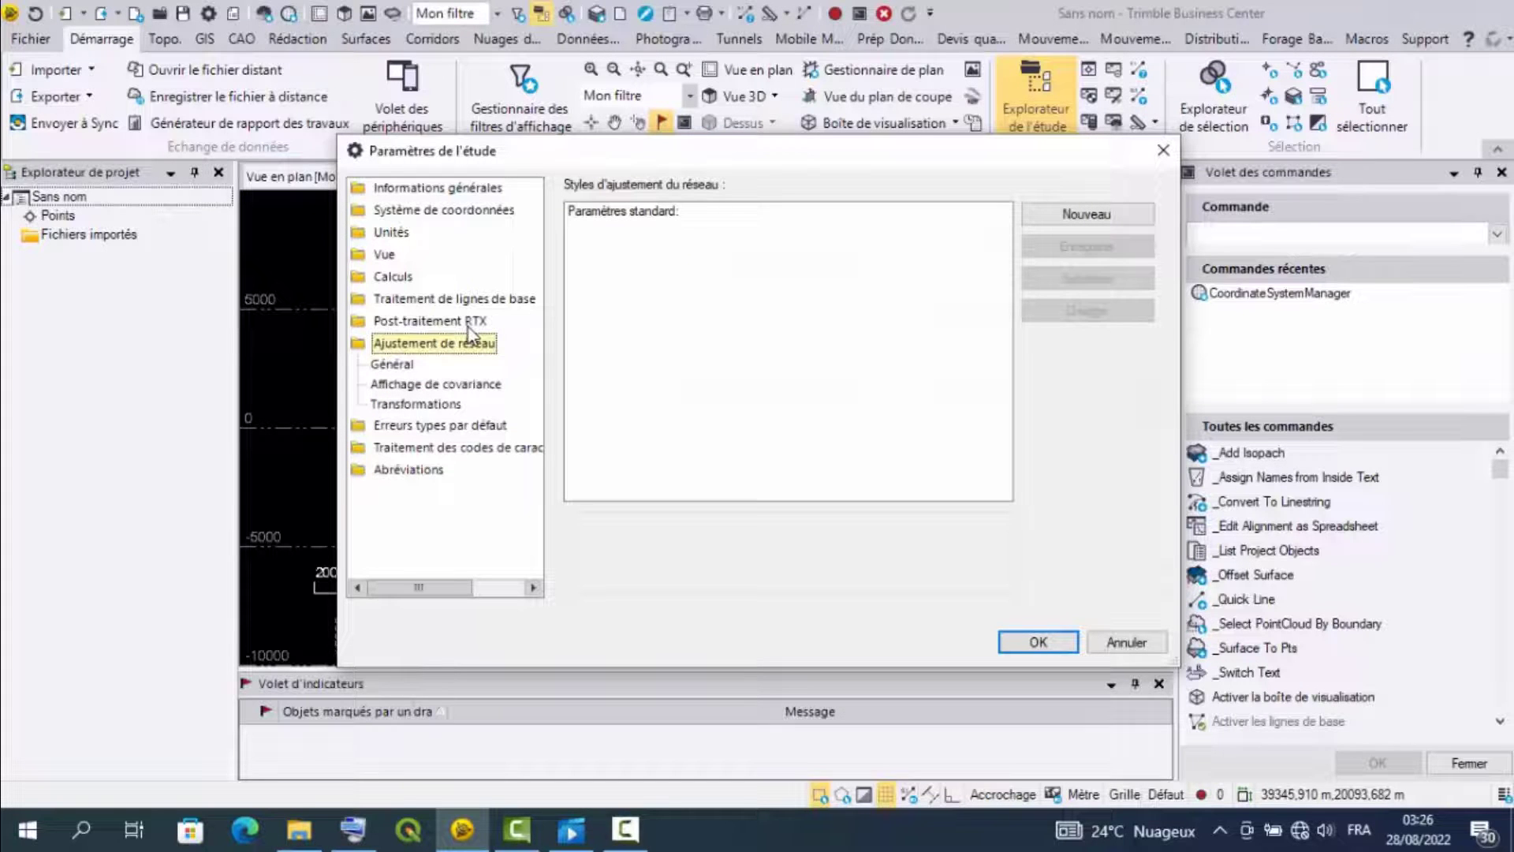
key("Down")
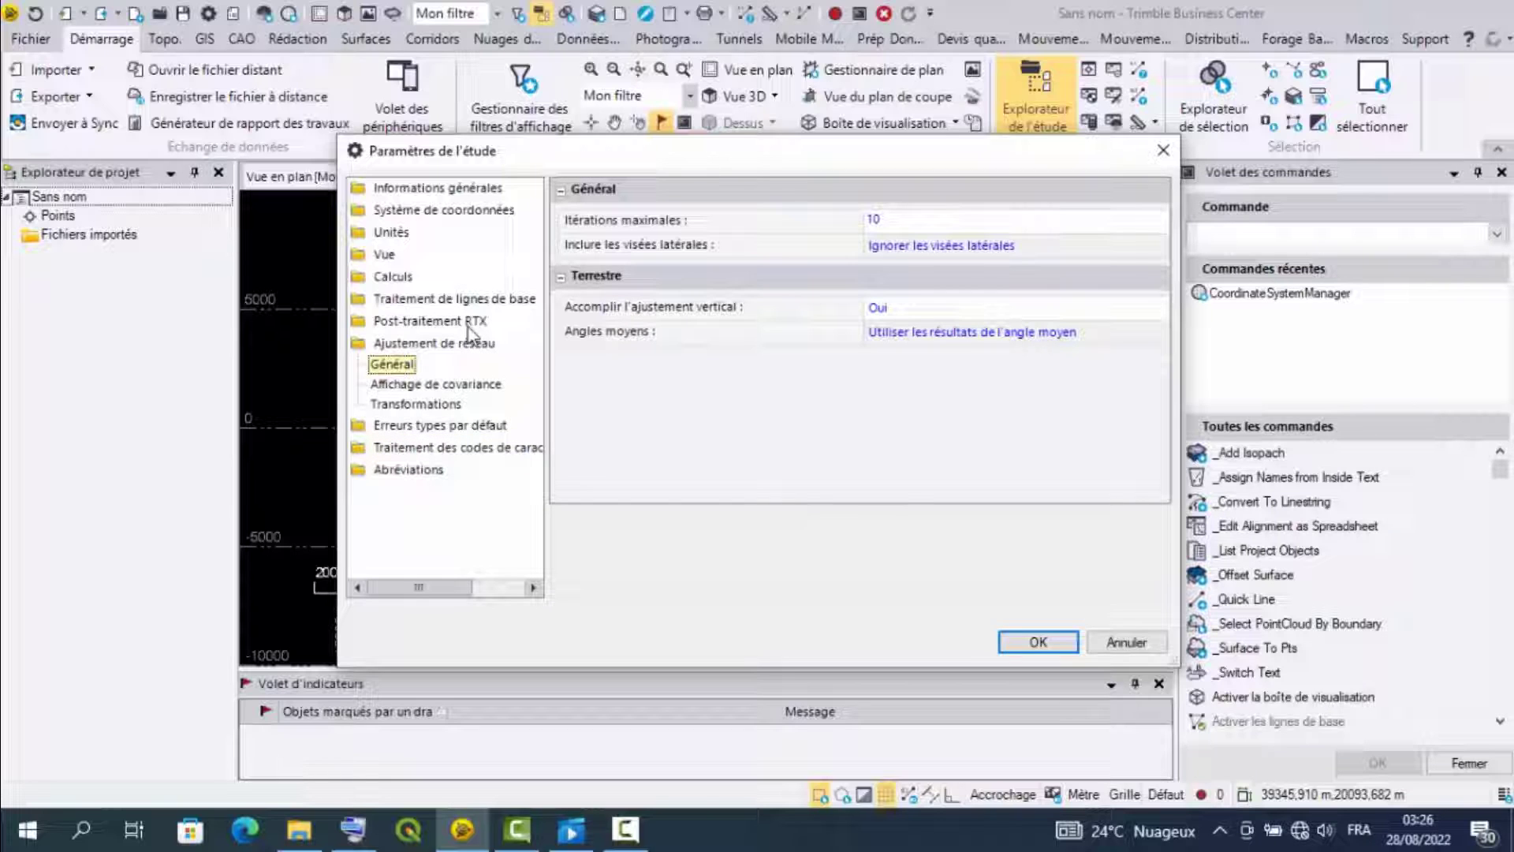
Check the baseline processing quality acceptance criteria and accept the project settings
key("Up")
key("Up")
key("Up")
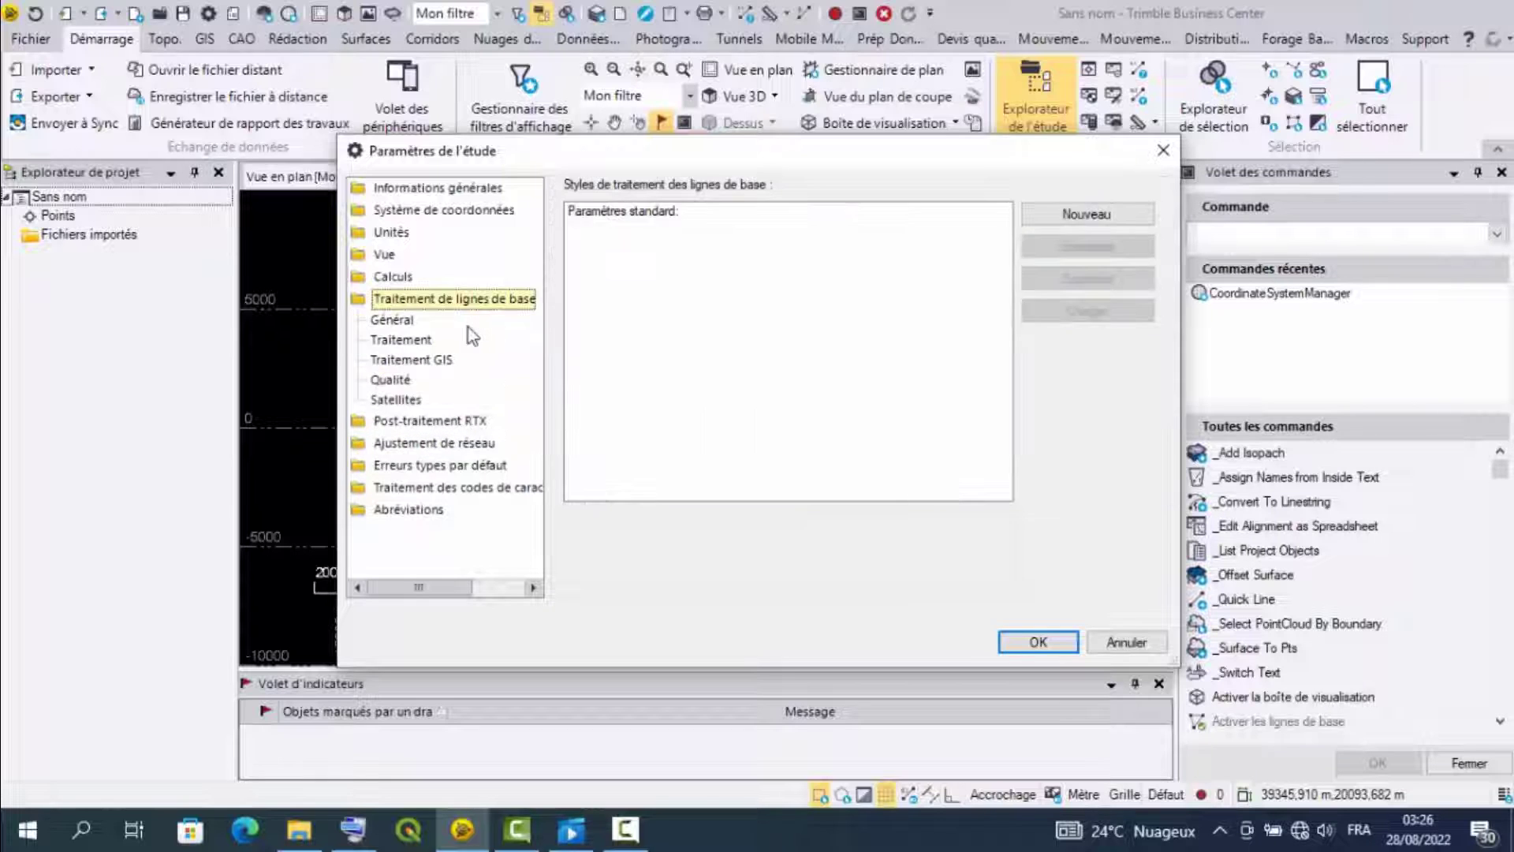
key("Down")
key("Down")
key("Down")
key("Down")
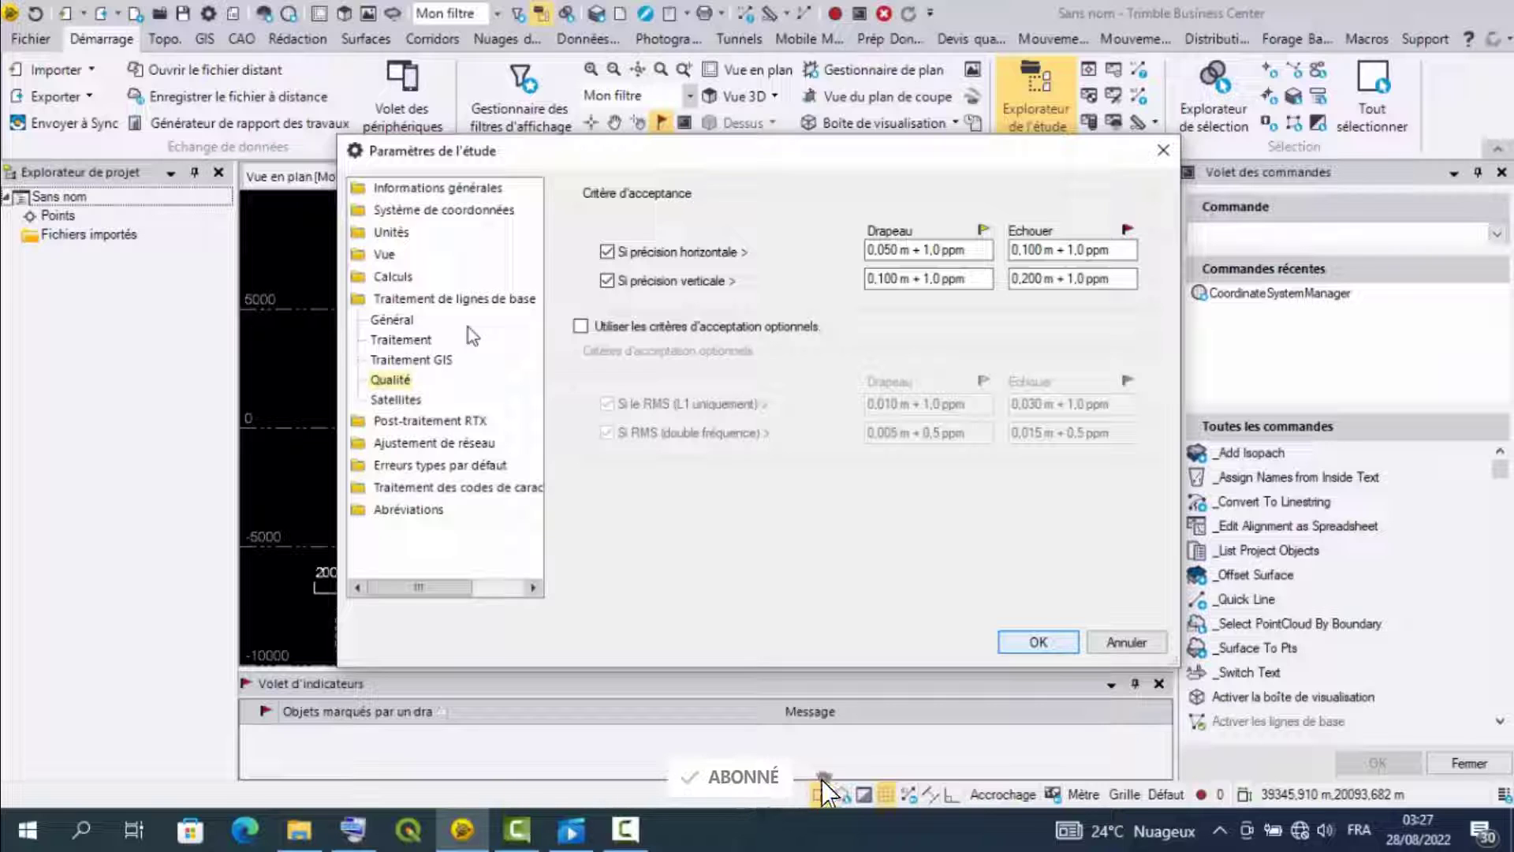
key("Return")
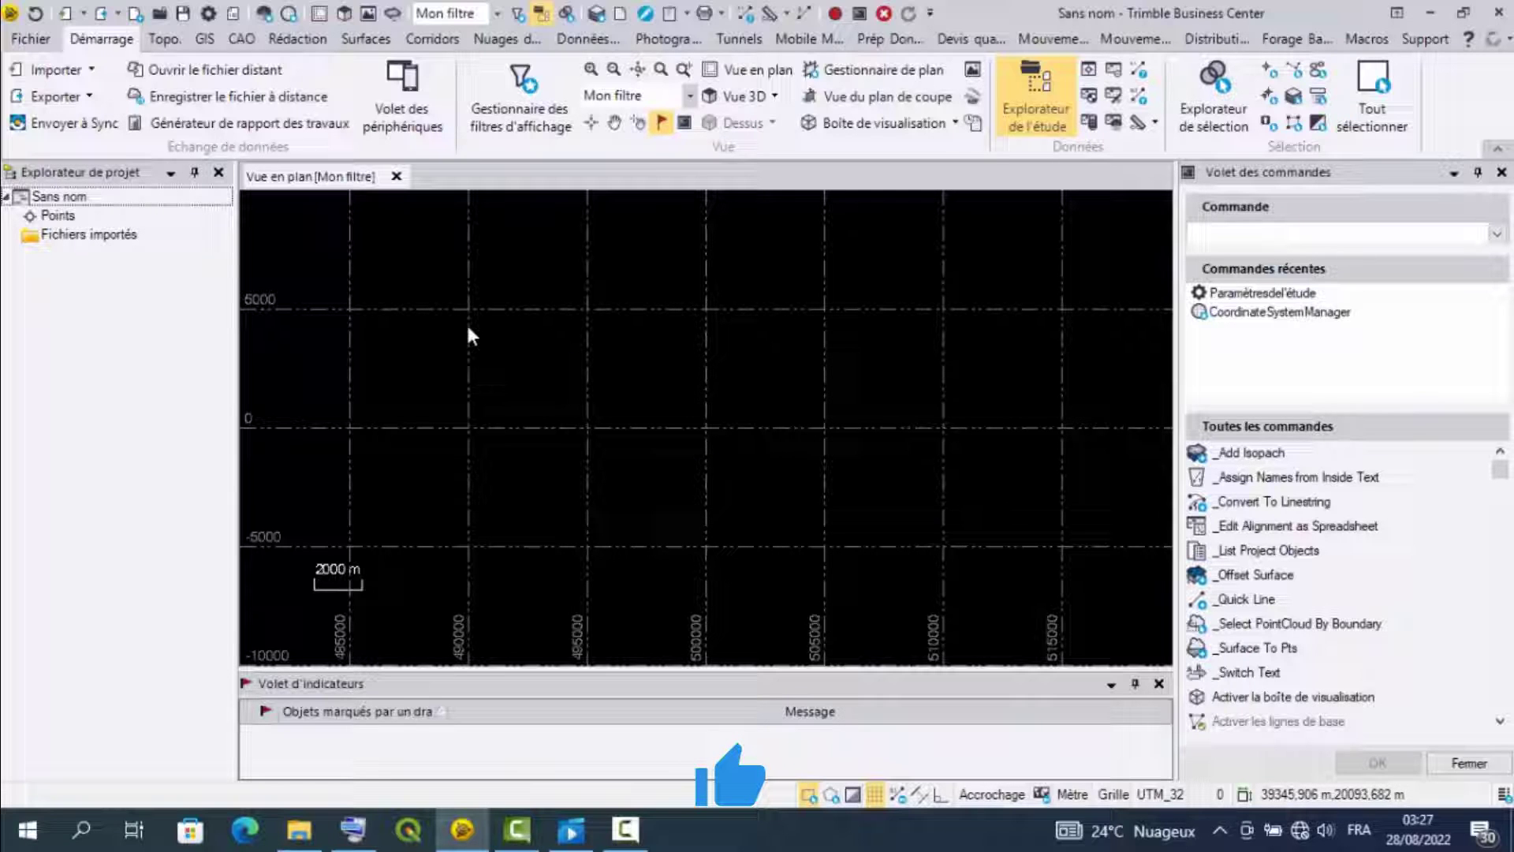
key("alt+f")
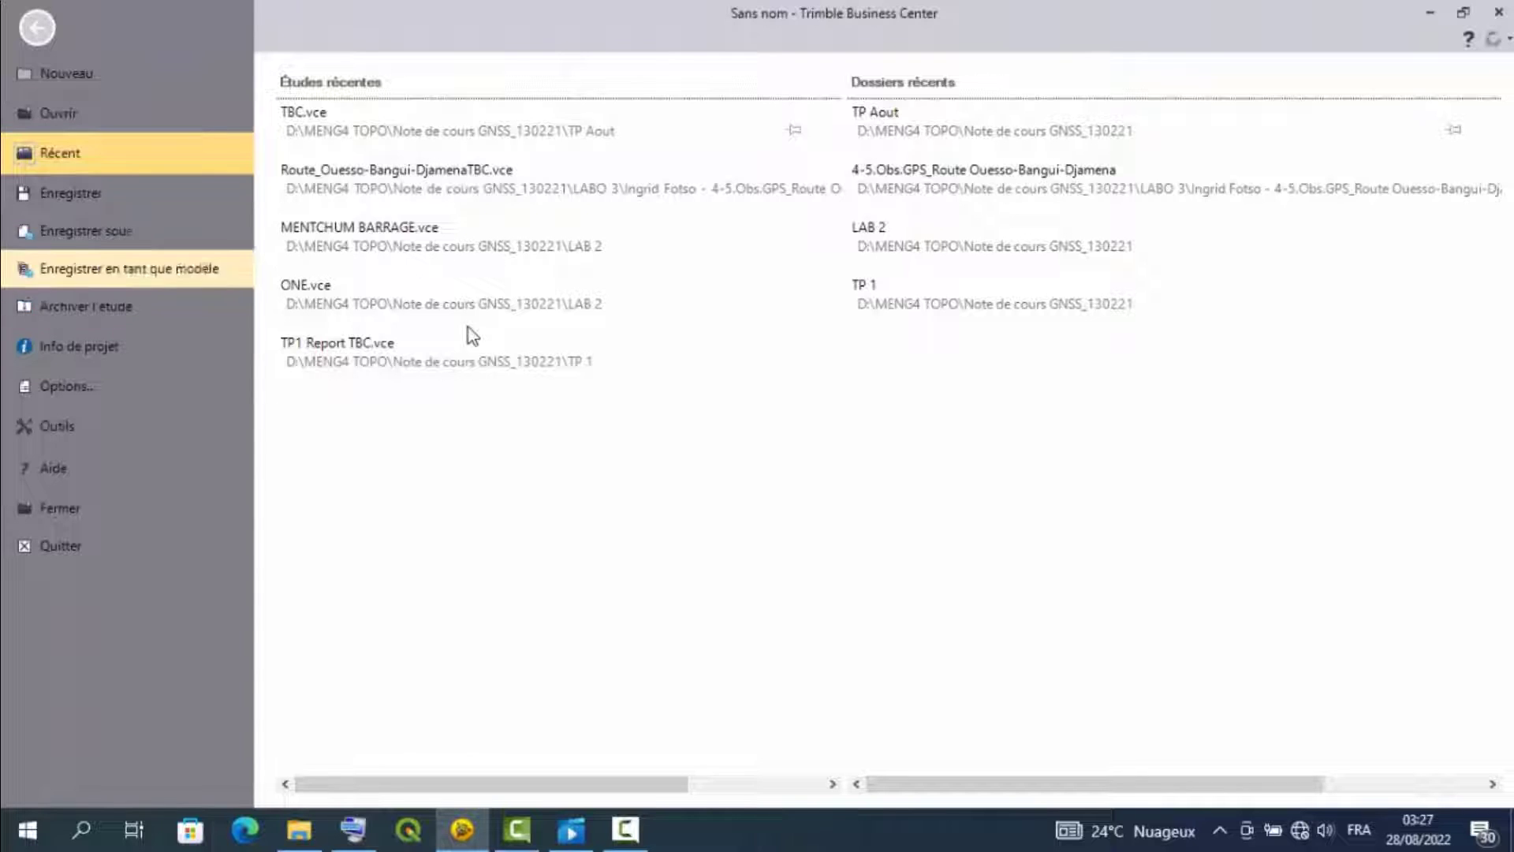
left_click(86, 231)
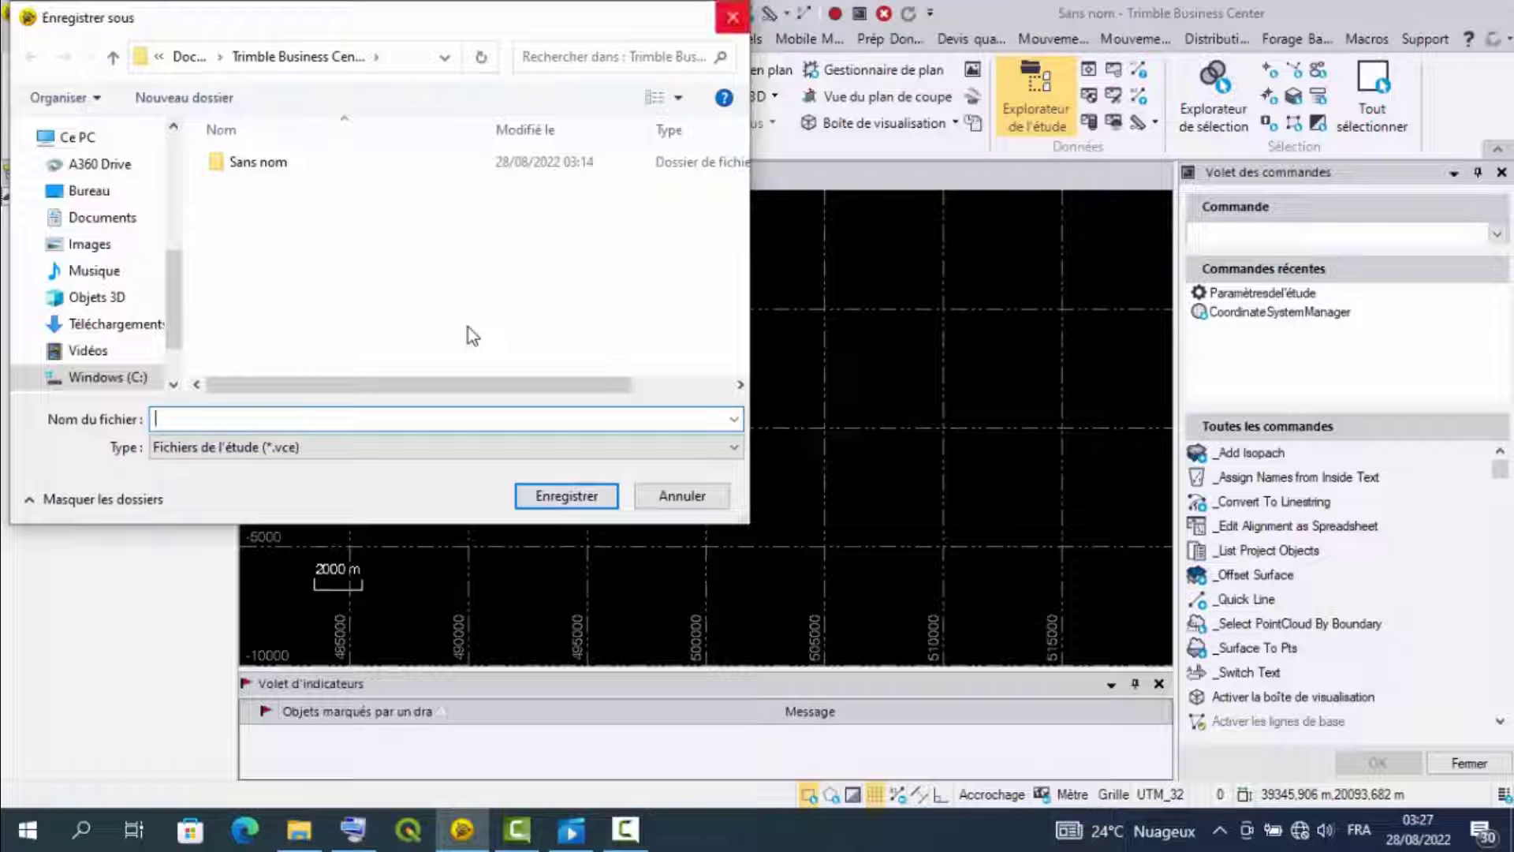
key("Escape")
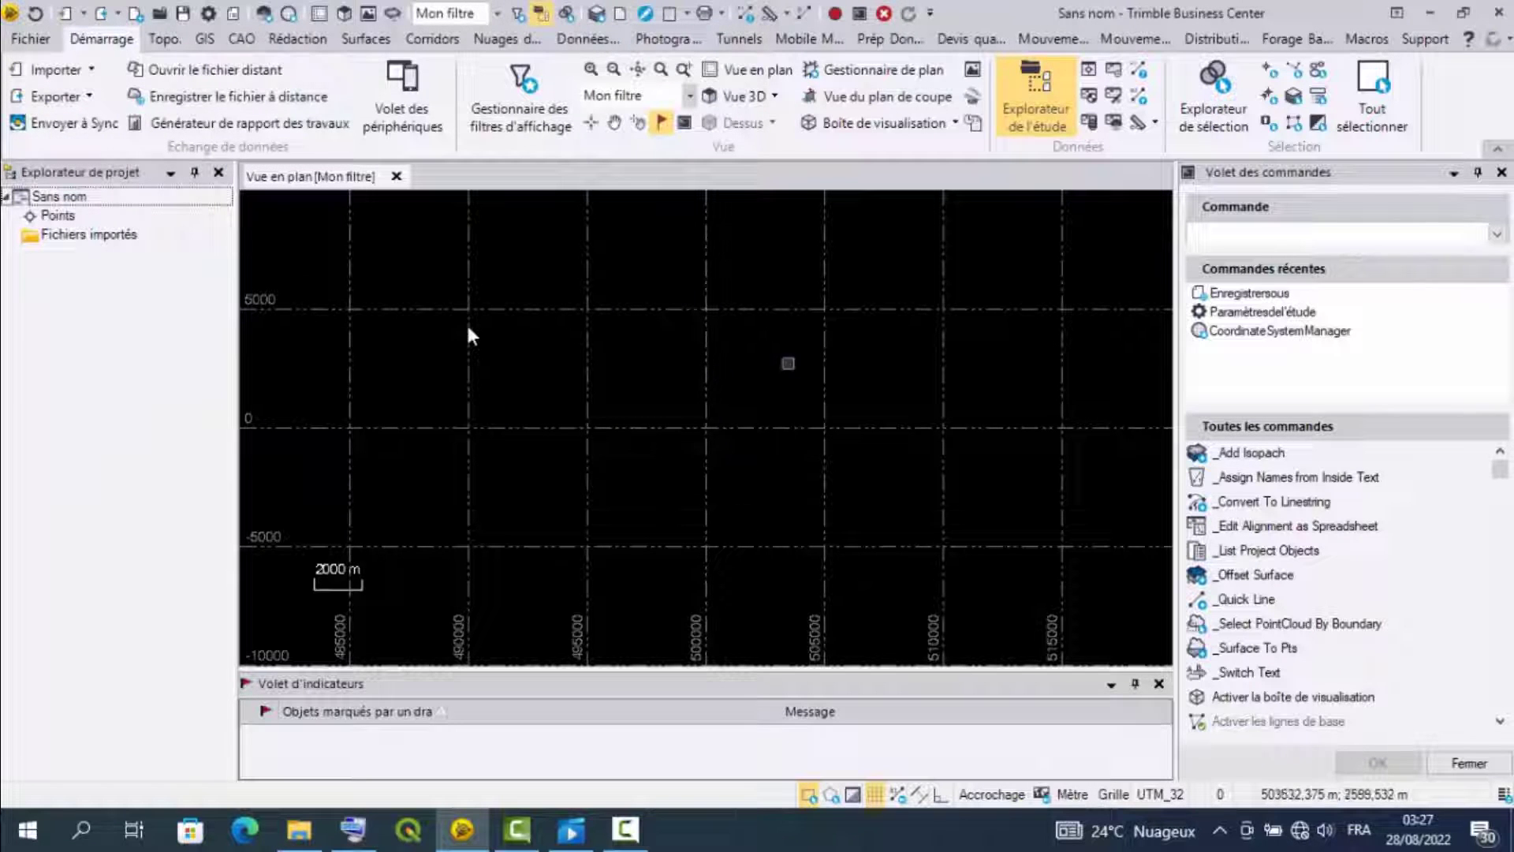